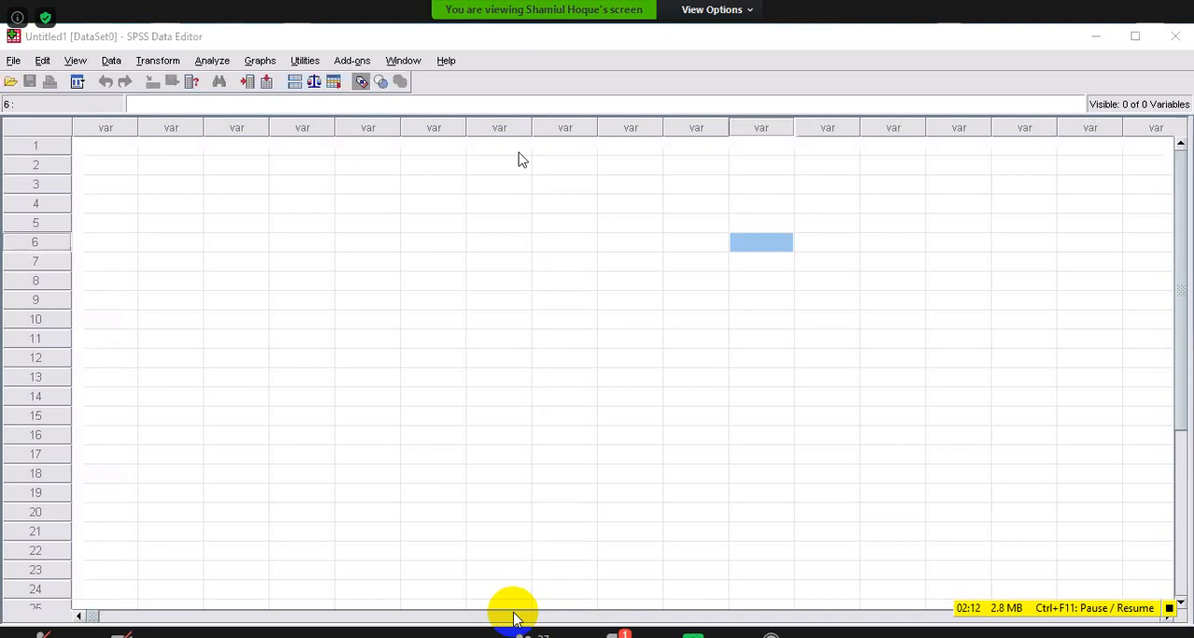
pyautogui.click(13, 61)
pyautogui.moveTo(45, 104)
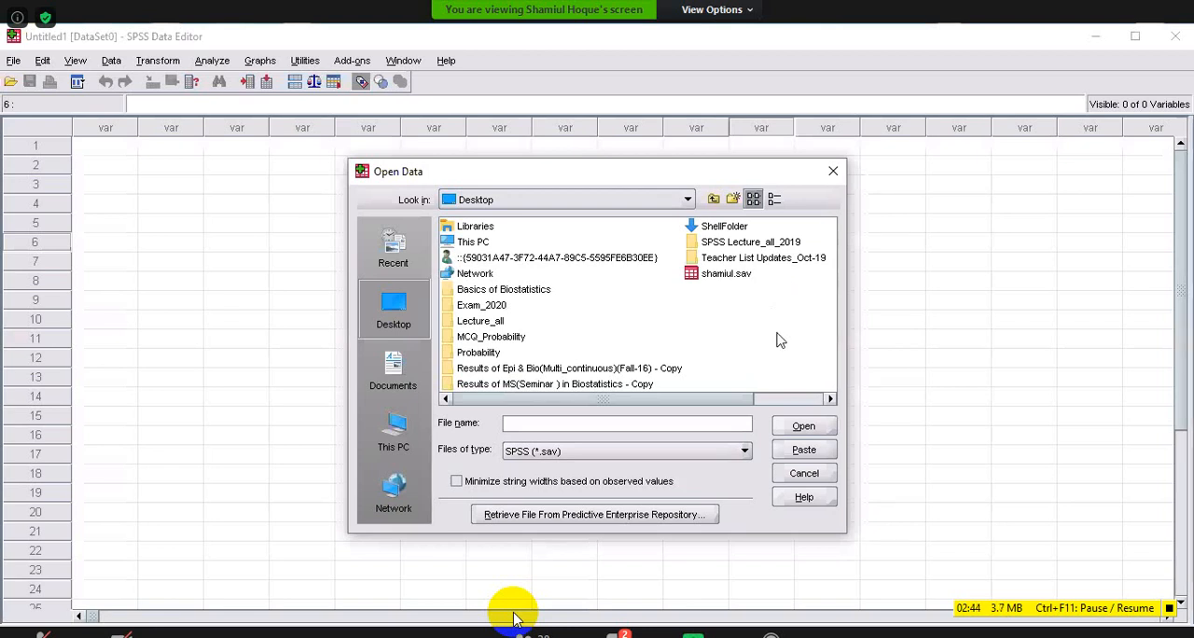
pyautogui.click(726, 274)
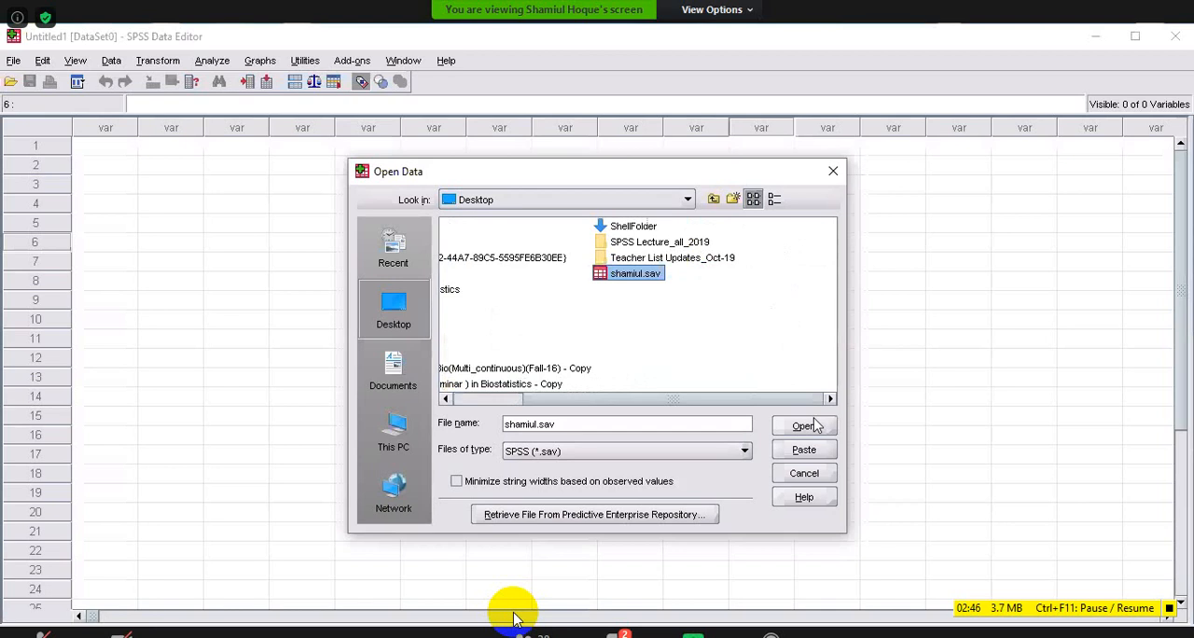
pyautogui.click(833, 173)
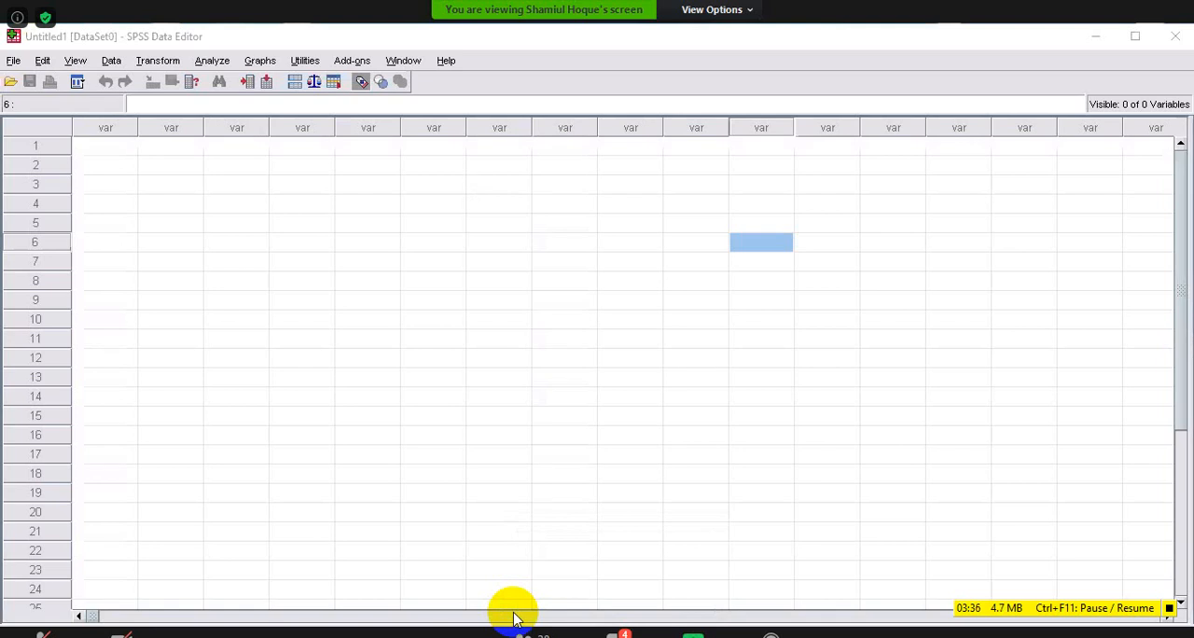
pyautogui.hotkey('ctrl', 't')
pyautogui.click(13, 64)
pyautogui.moveTo(161, 106)
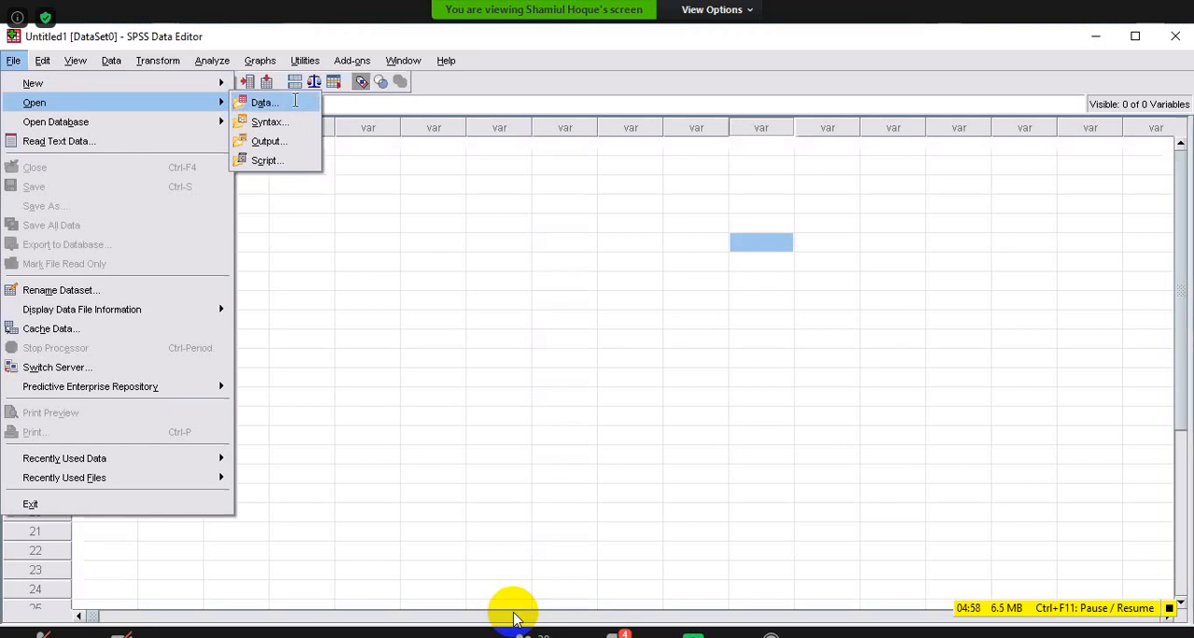
pyautogui.press('Return')
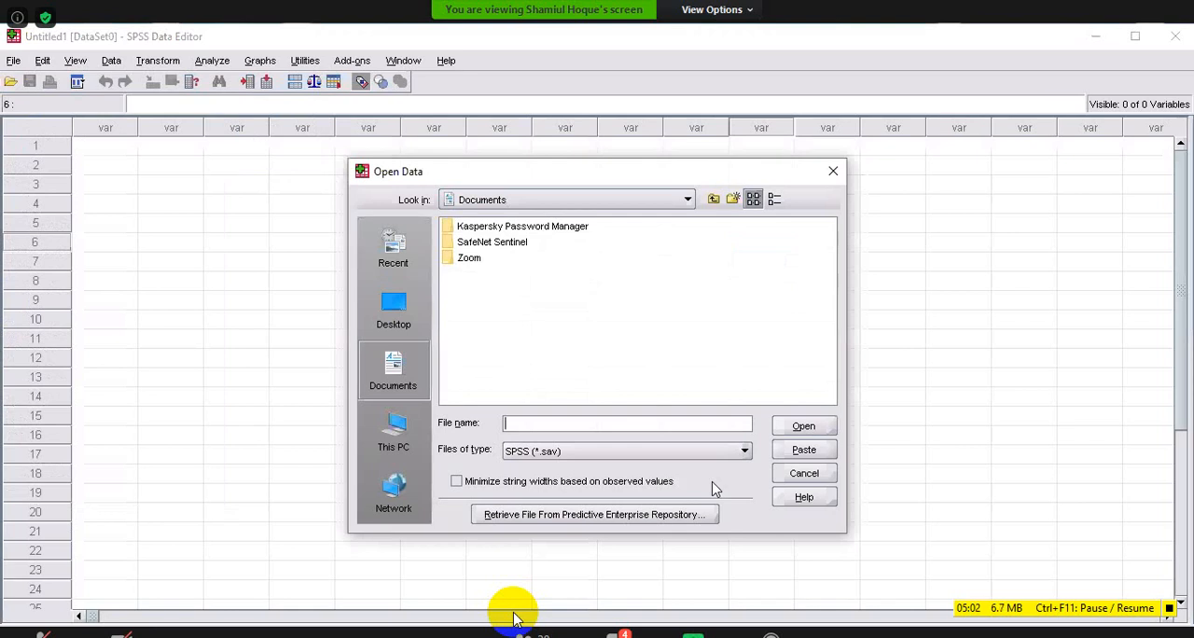
pyautogui.click(393, 314)
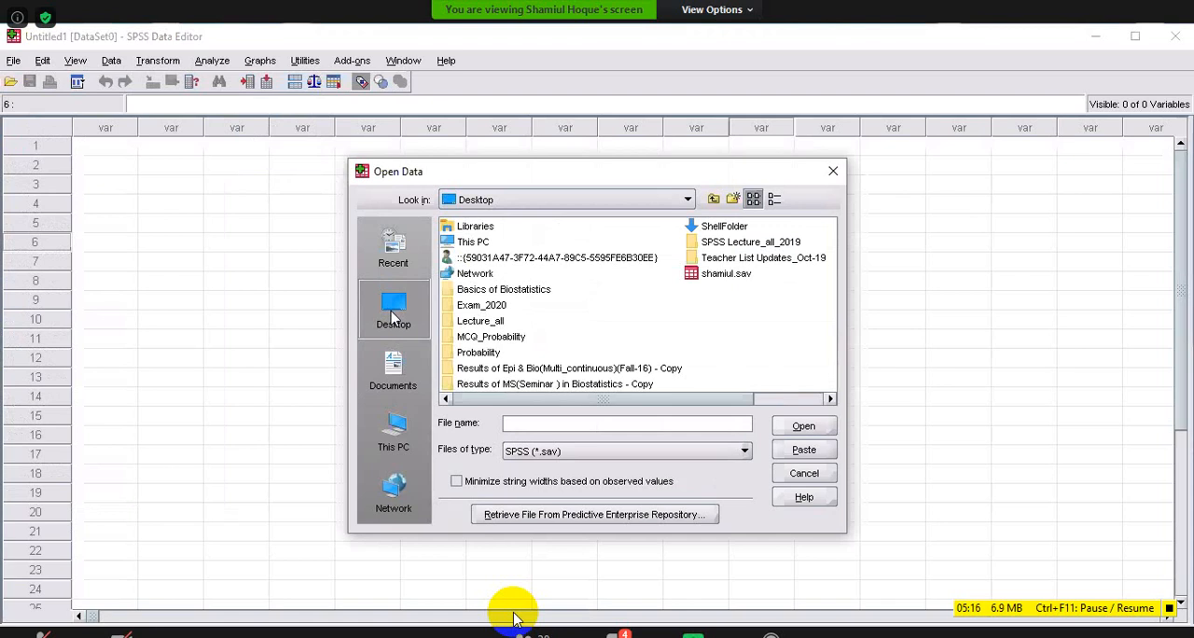
pyautogui.click(782, 306)
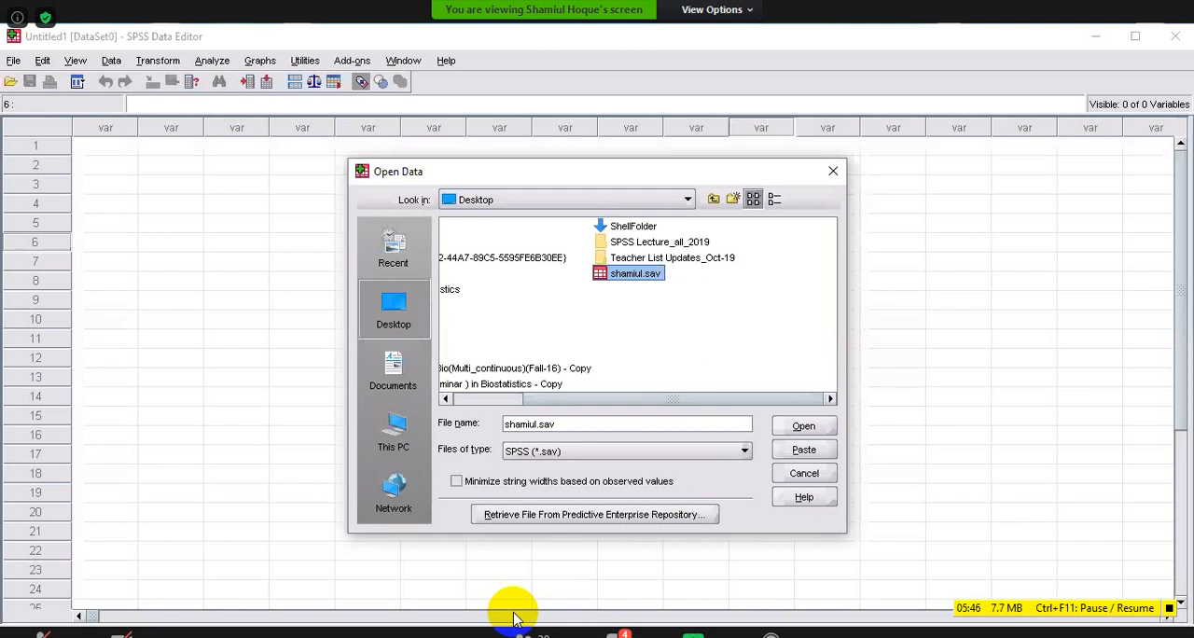
pyautogui.click(14, 61)
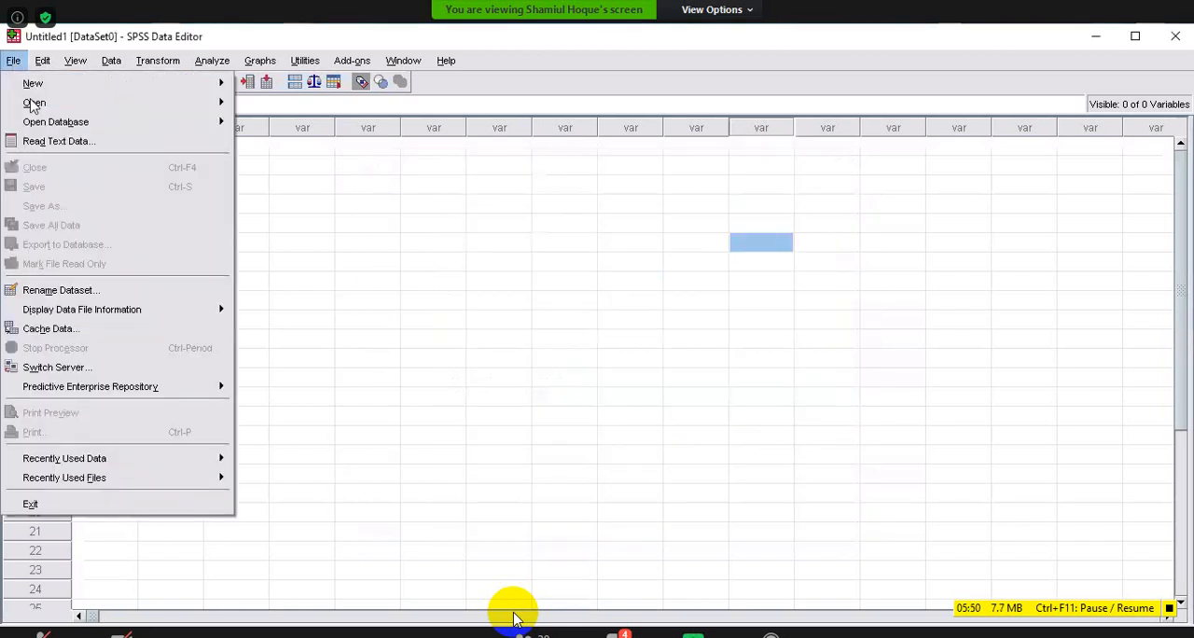
pyautogui.moveTo(54, 108)
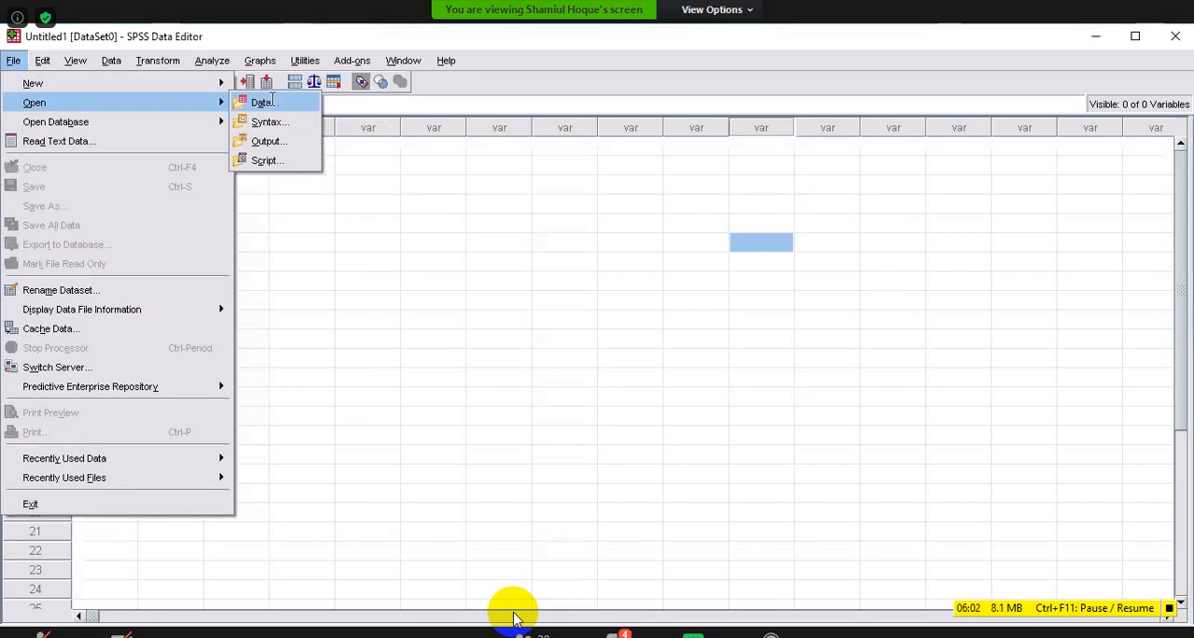
pyautogui.click(264, 102)
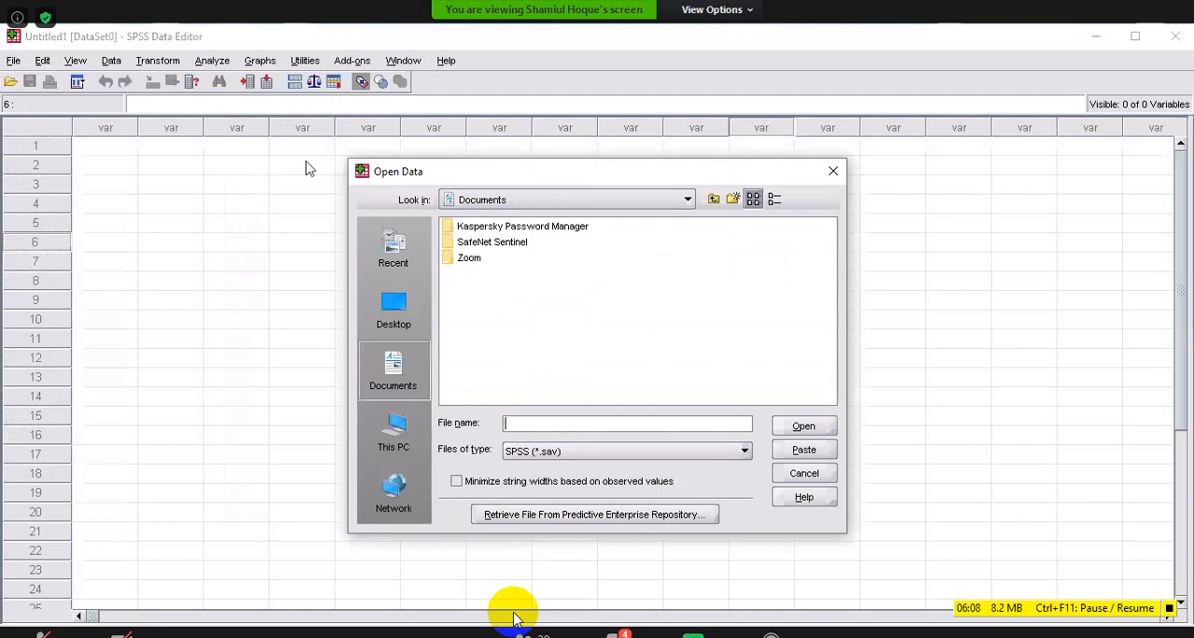
pyautogui.click(408, 387)
pyautogui.click(393, 310)
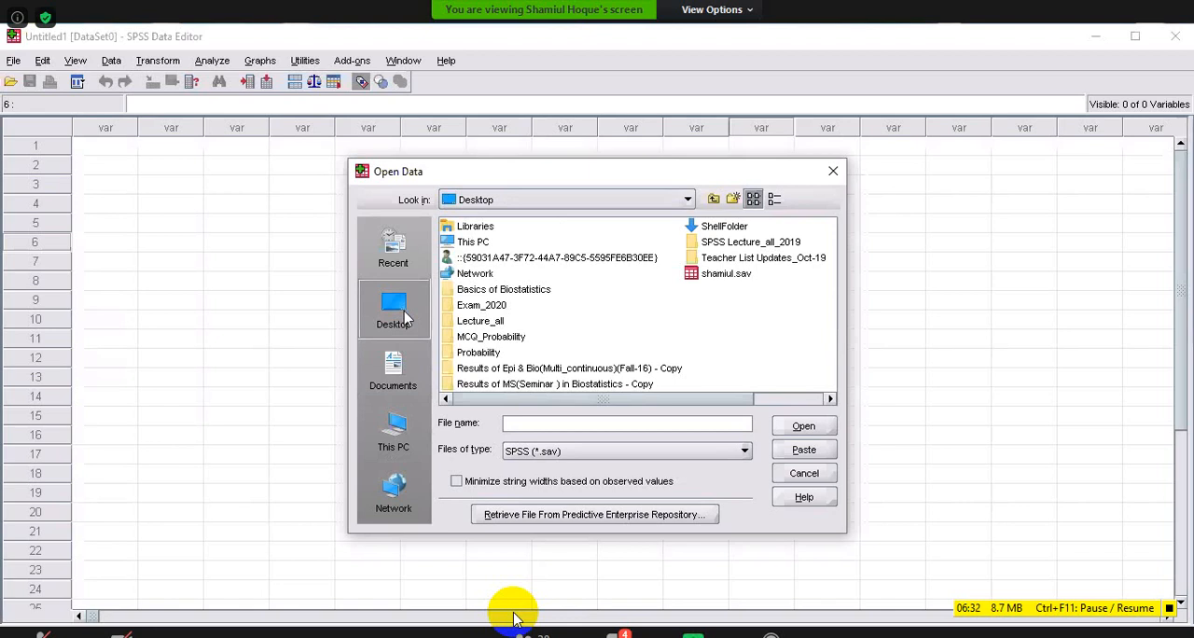
pyautogui.click(766, 312)
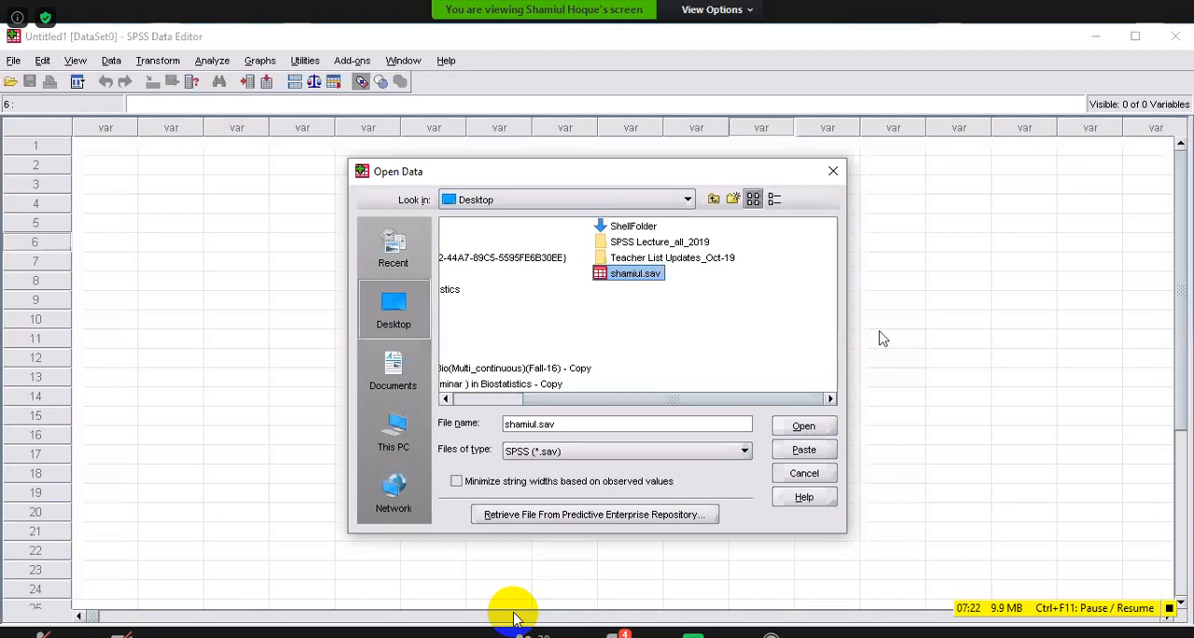
pyautogui.click(835, 173)
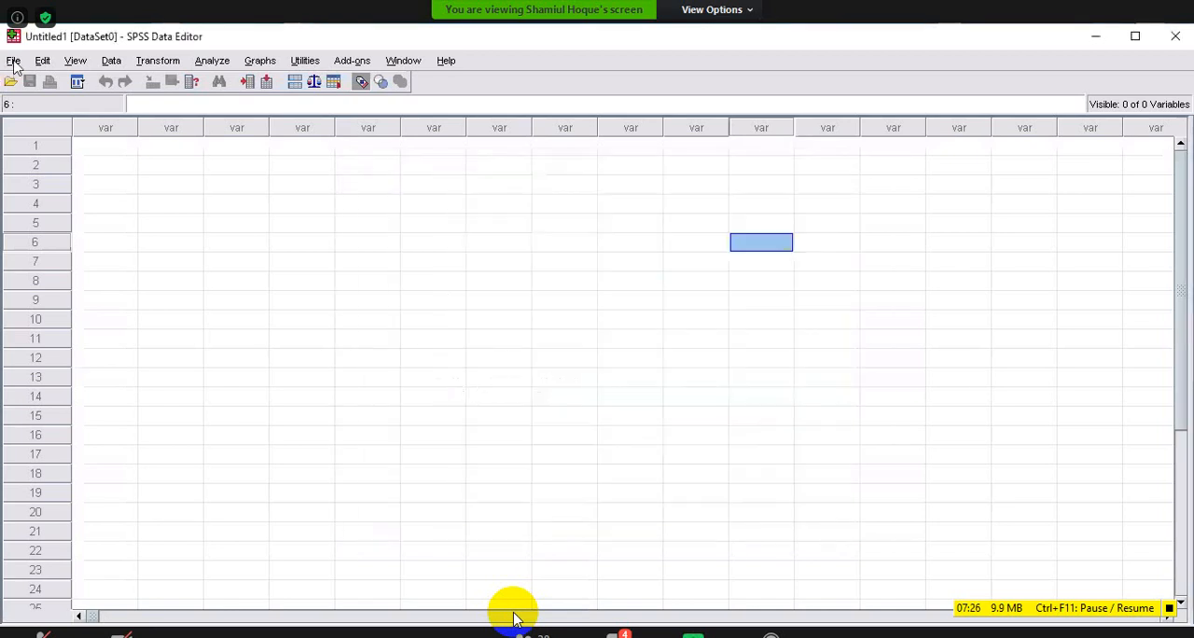
# Open the SPSS data file (.sav) stored on the Desktop.
pyautogui.click(14, 62)
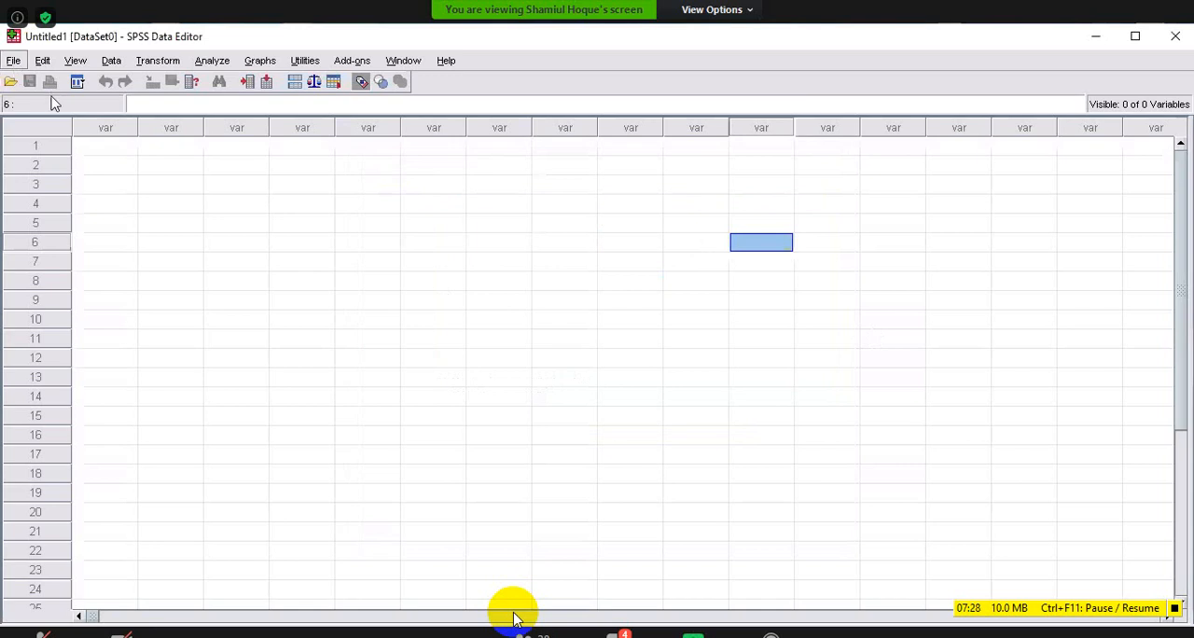
pyautogui.moveTo(165, 105)
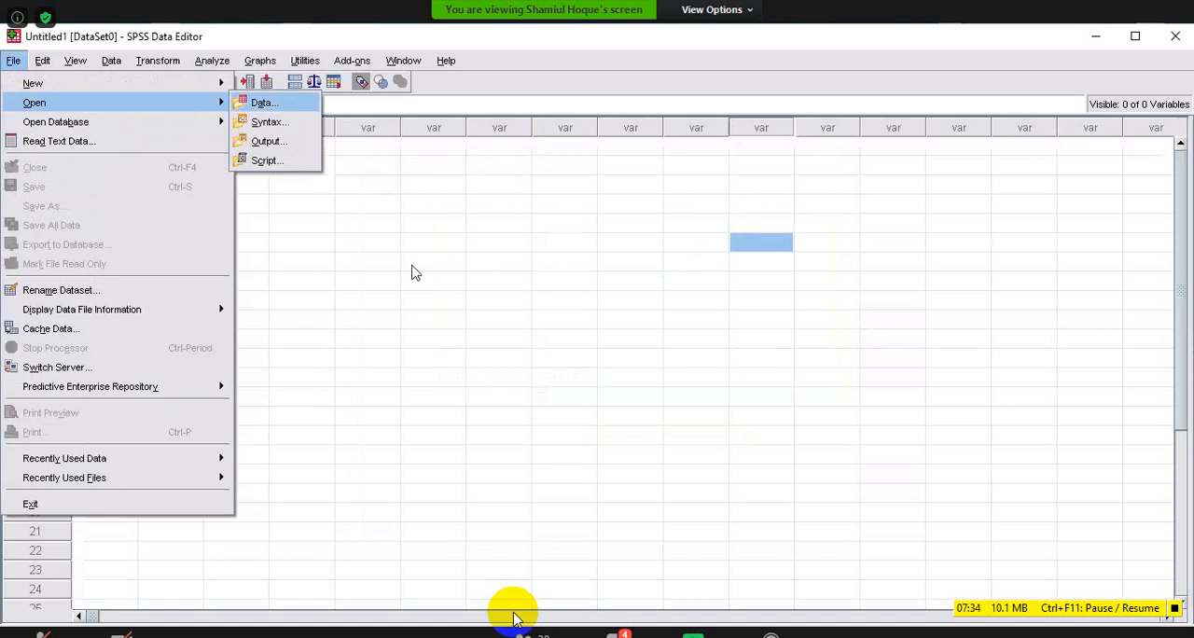
pyautogui.press('Return')
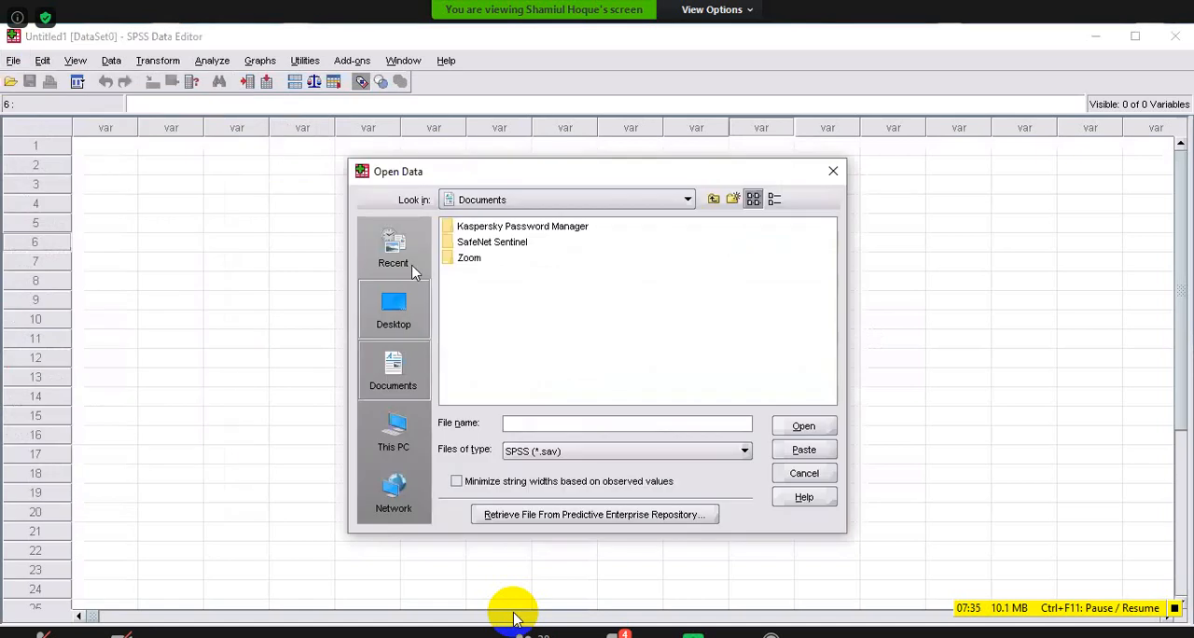
pyautogui.click(393, 315)
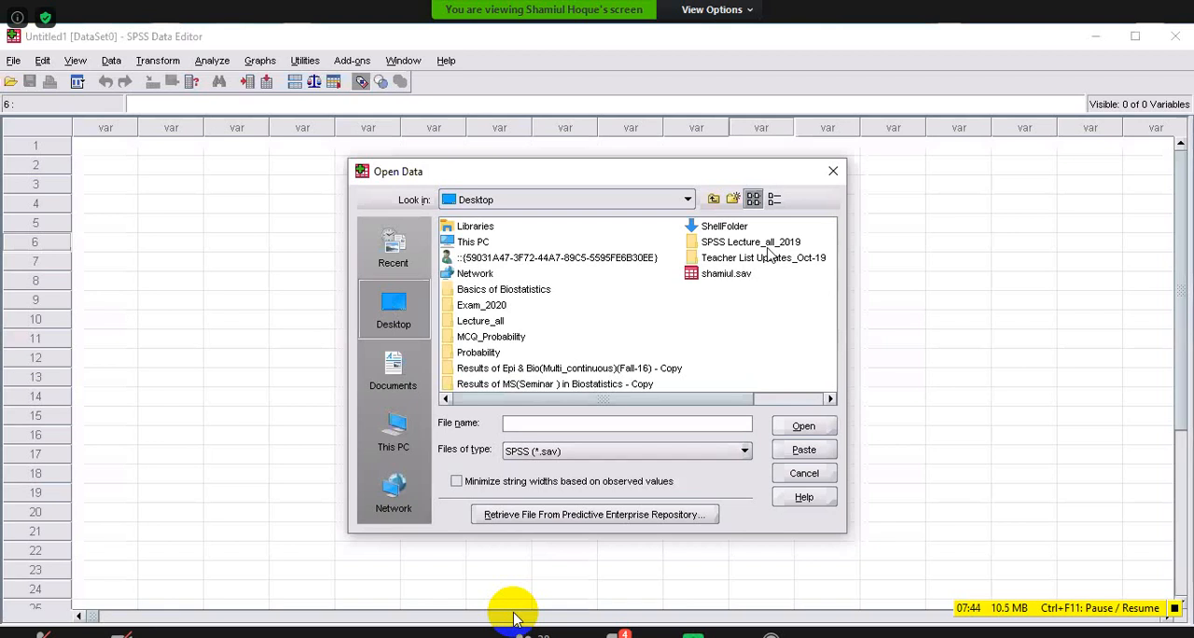
pyautogui.click(726, 273)
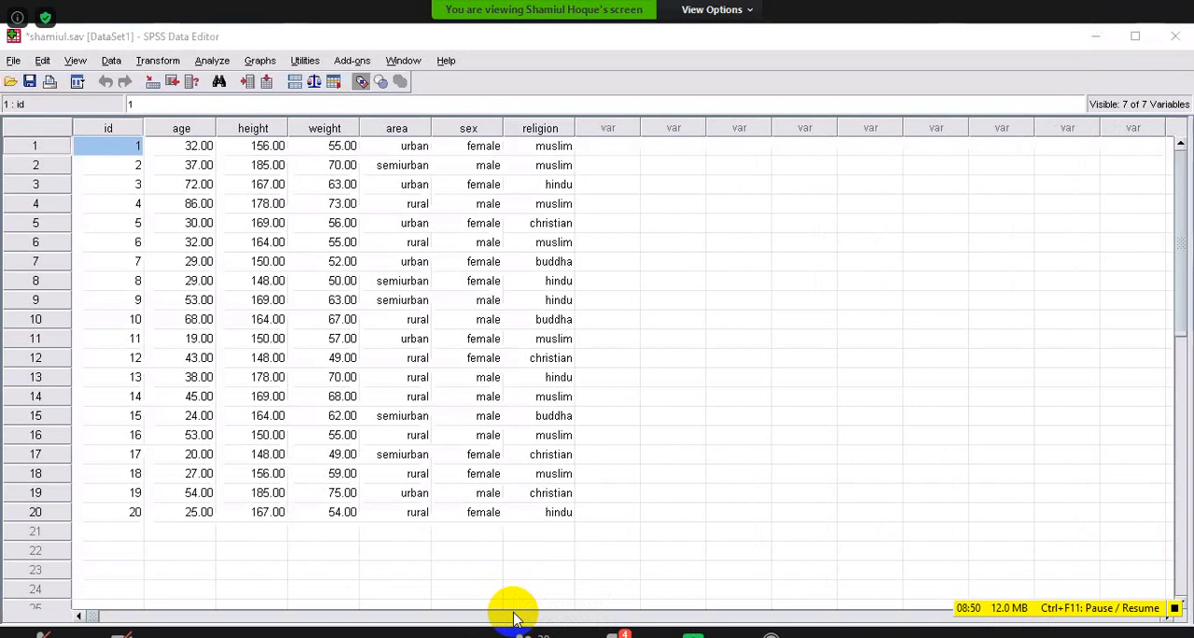
# Switch to Variable View and look over the variable type options for the area variable.
pyautogui.hotkey('ctrl', 't')
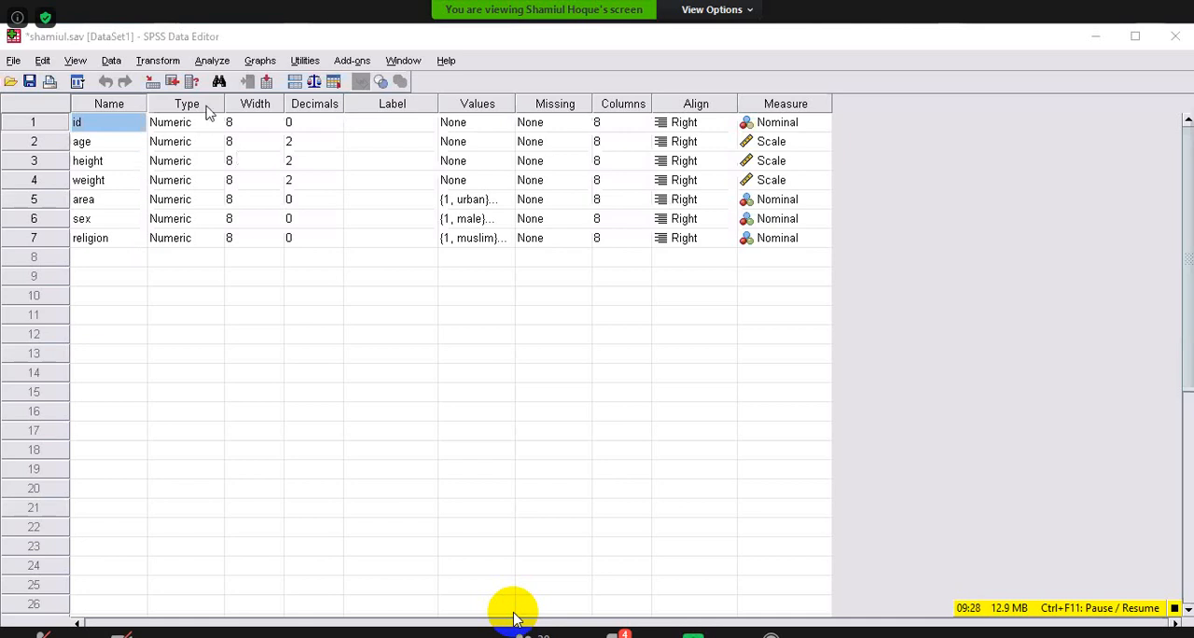
pyautogui.doubleClick(217, 205)
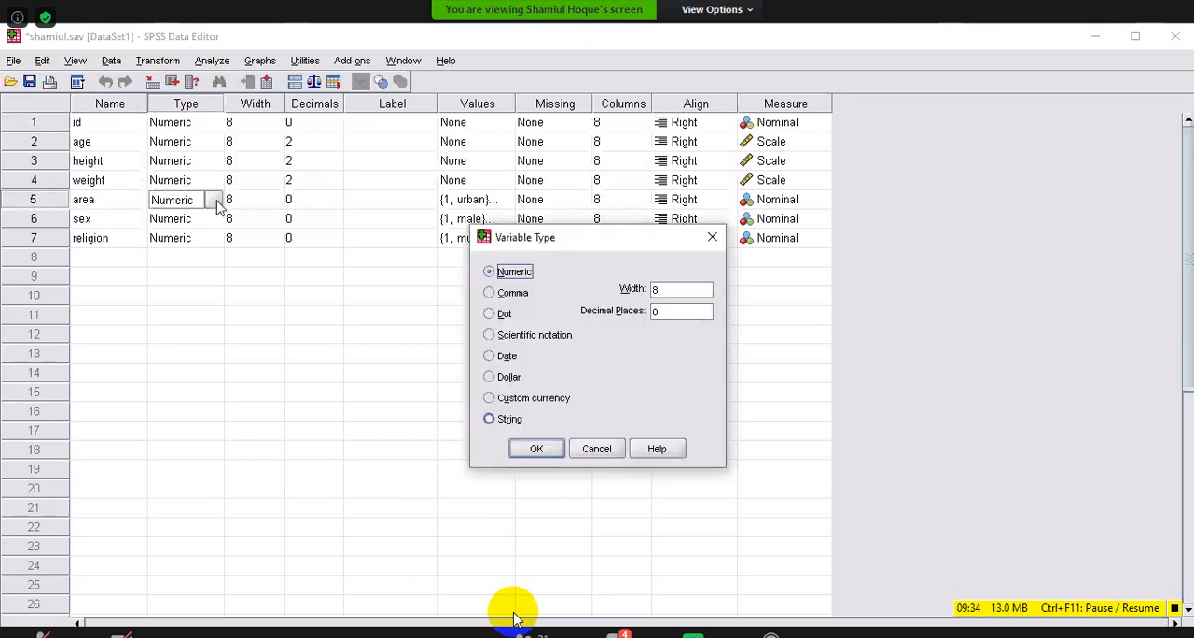
pyautogui.click(489, 419)
pyautogui.press('Return')
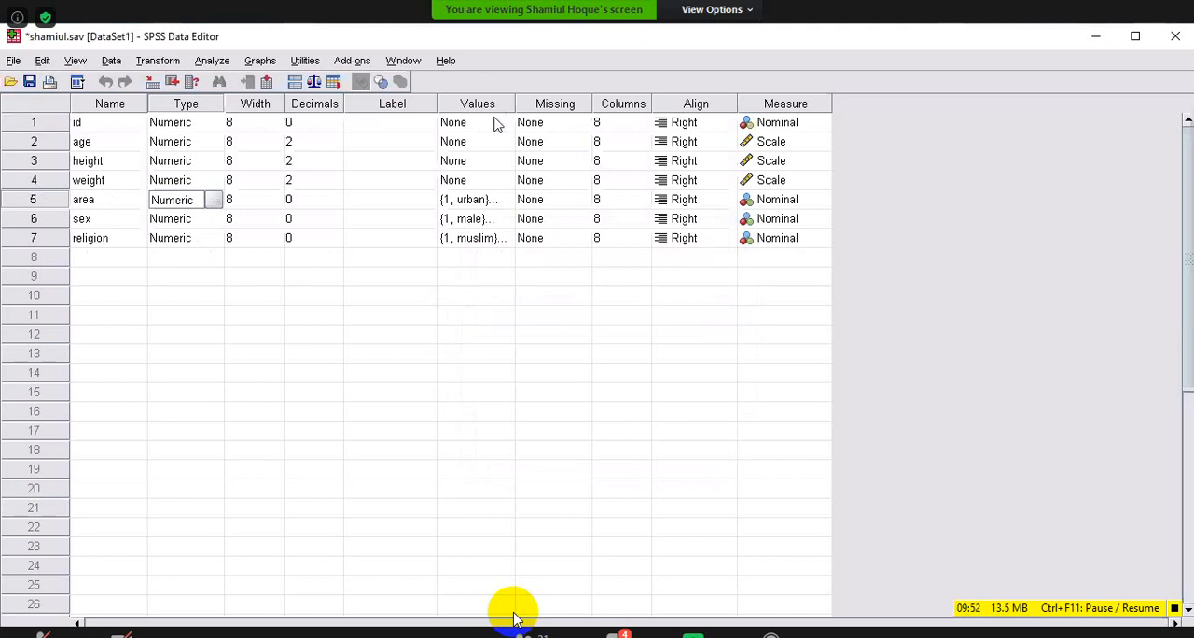
# Review the value labels defined for the area variable.
pyautogui.click(510, 207)
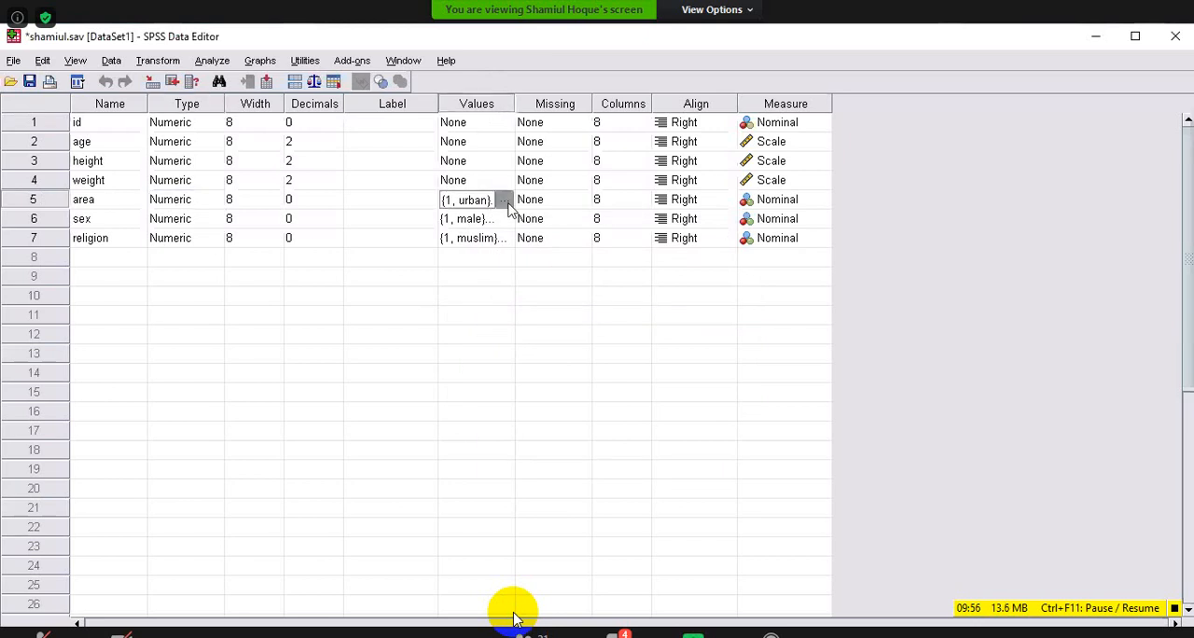
pyautogui.click(504, 201)
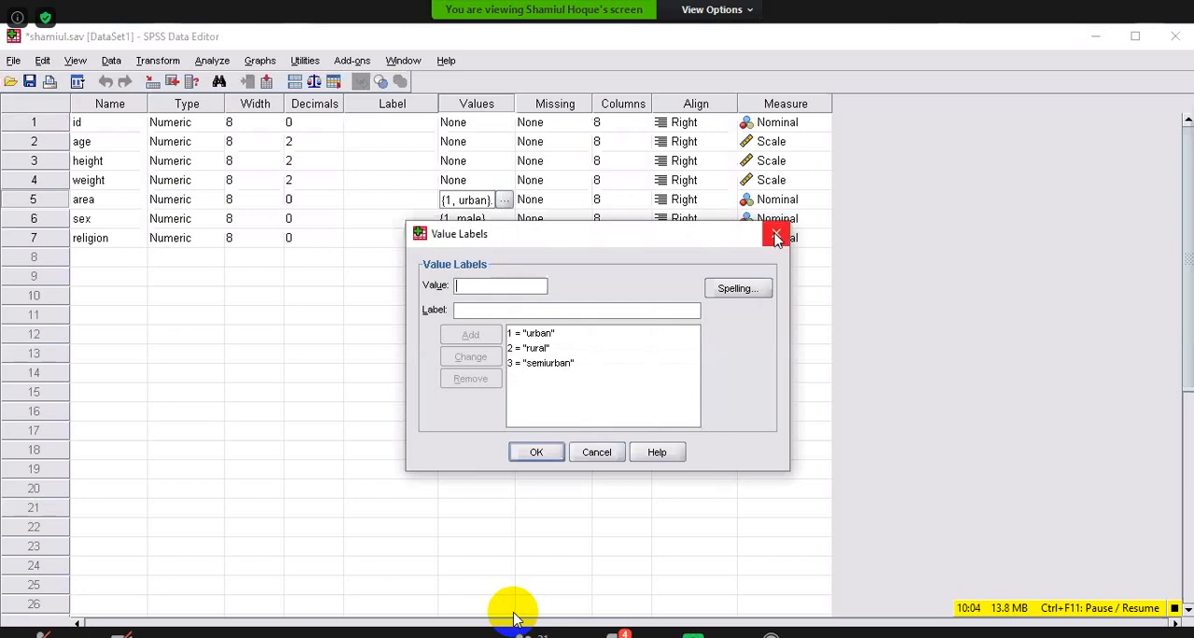
pyautogui.press('Escape')
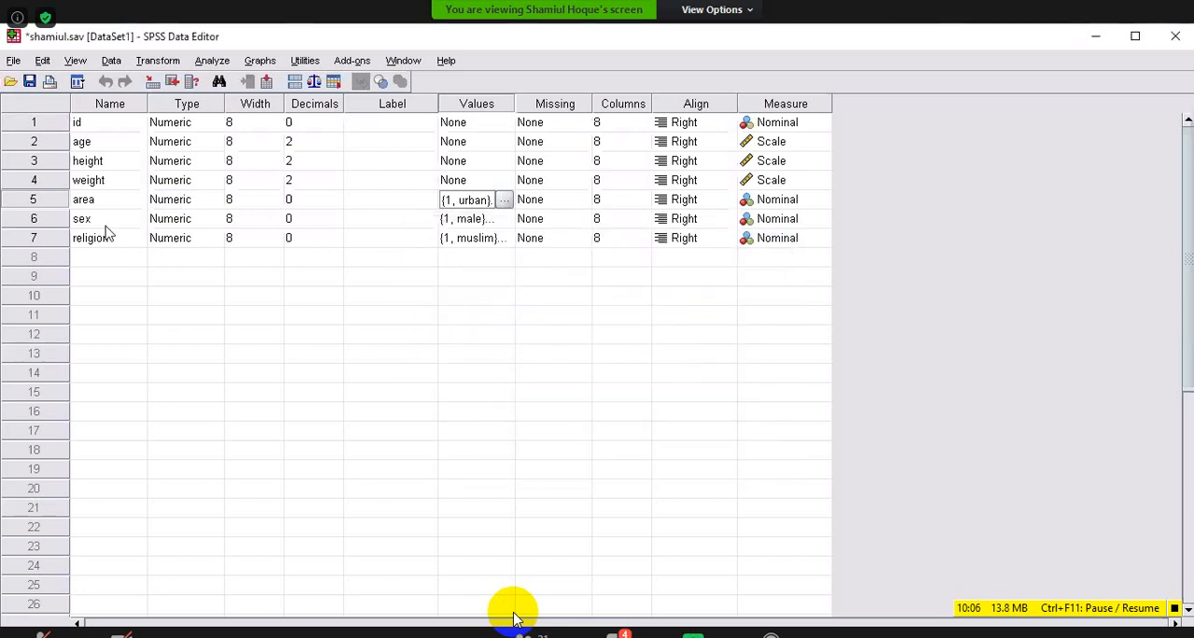
pyautogui.click(505, 201)
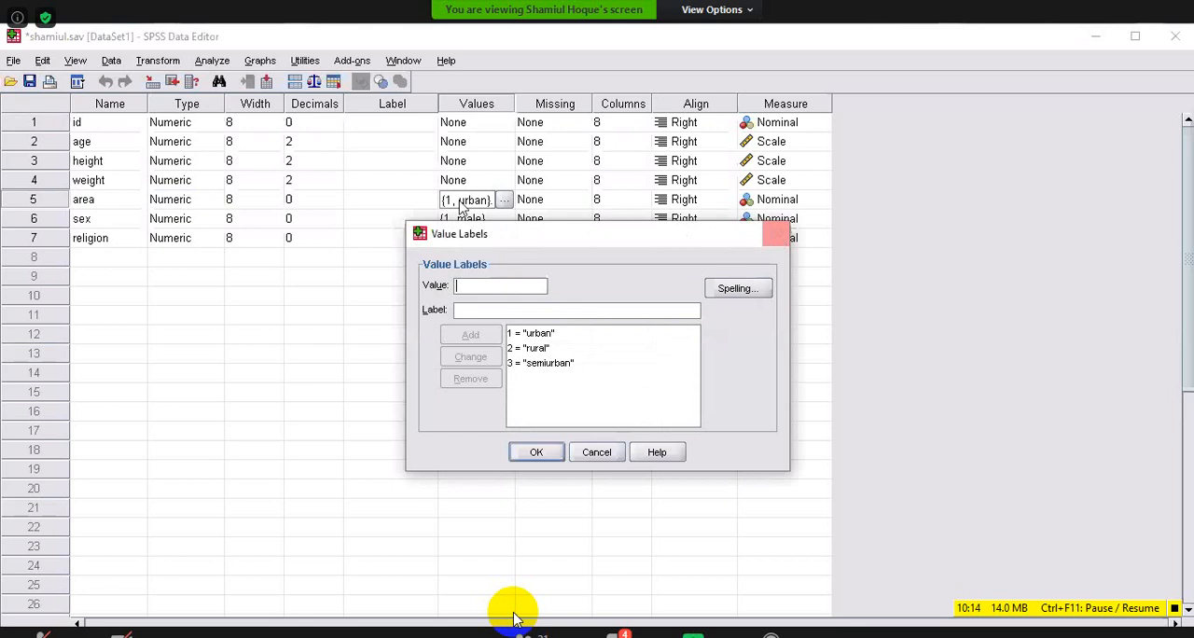
pyautogui.click(780, 237)
pyautogui.click(493, 164)
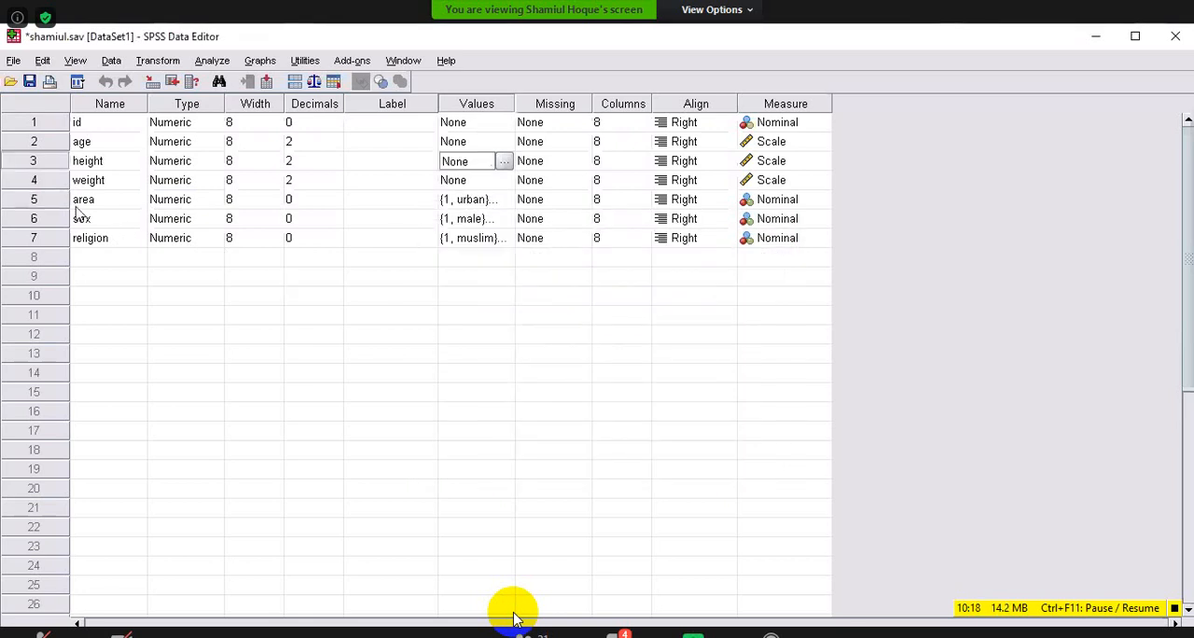
# Clear the area variable's value labels and add 1 = "urban" and 2 = "rural" again.
pyautogui.click(483, 207)
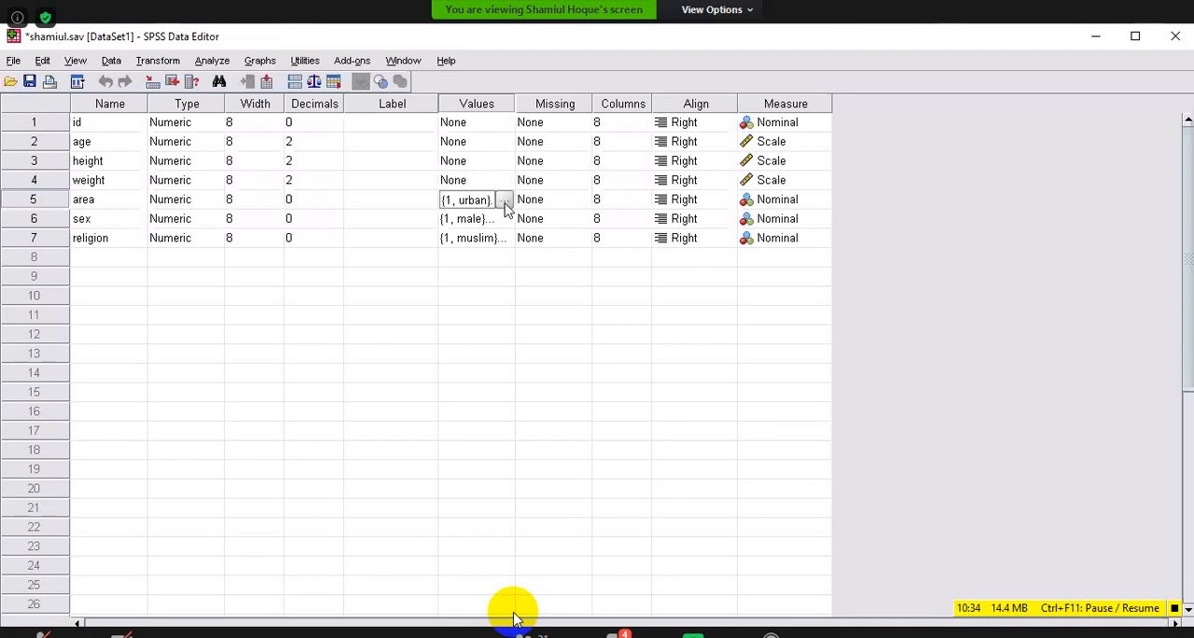
pyautogui.click(505, 207)
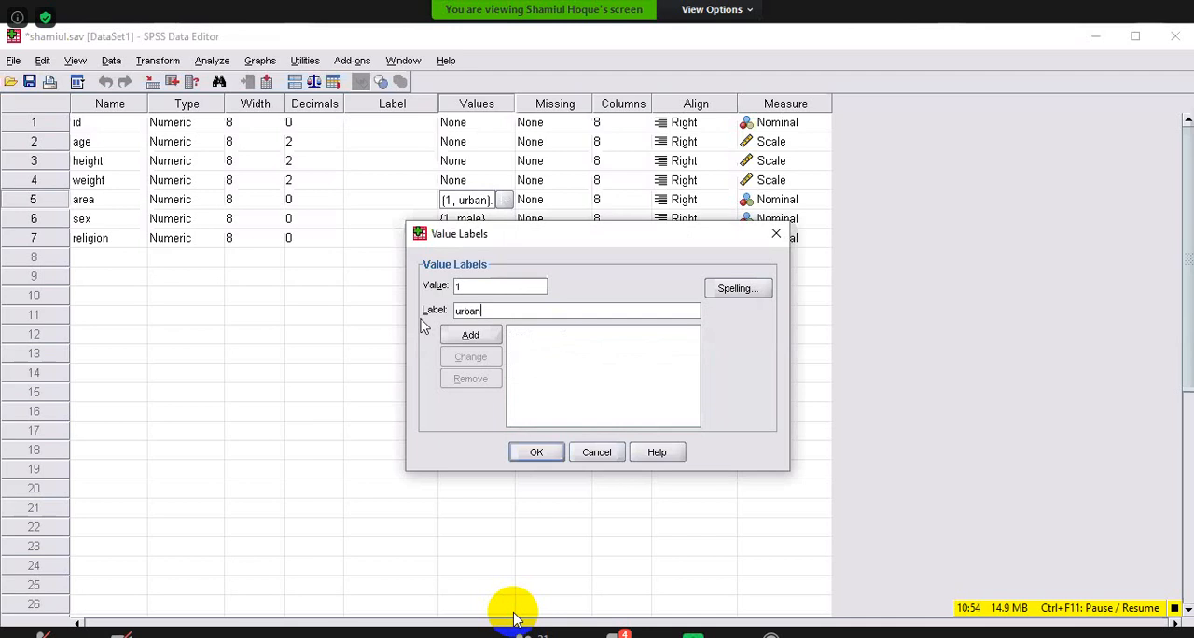
pyautogui.hotkey('alt', 'a')
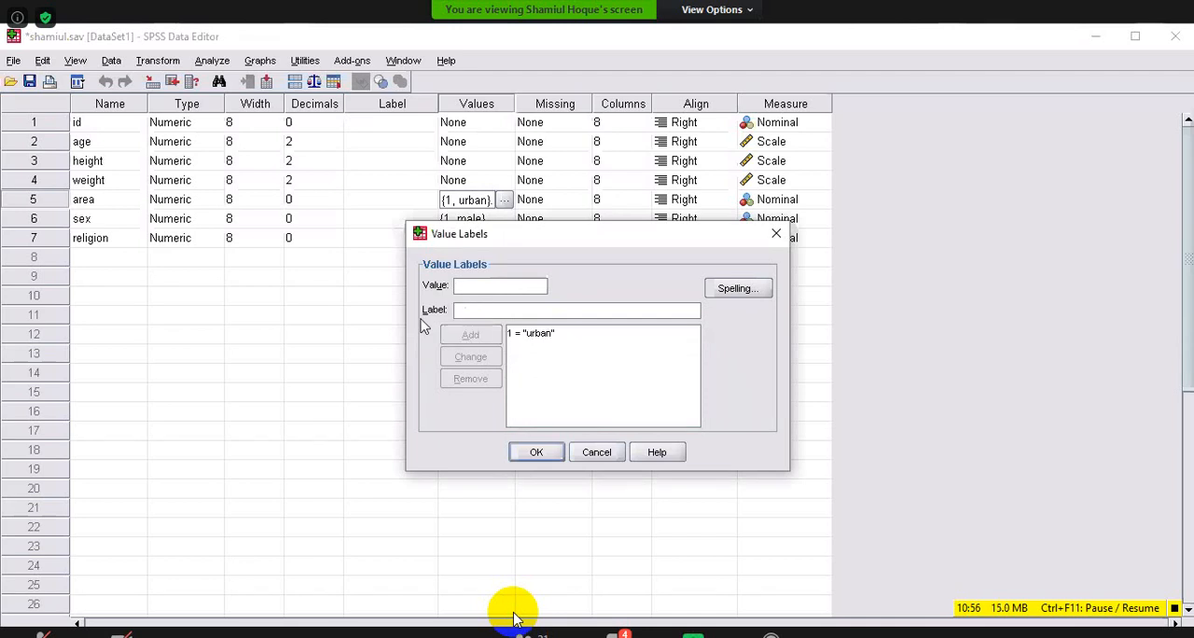
pyautogui.write('2')
pyautogui.write('r')
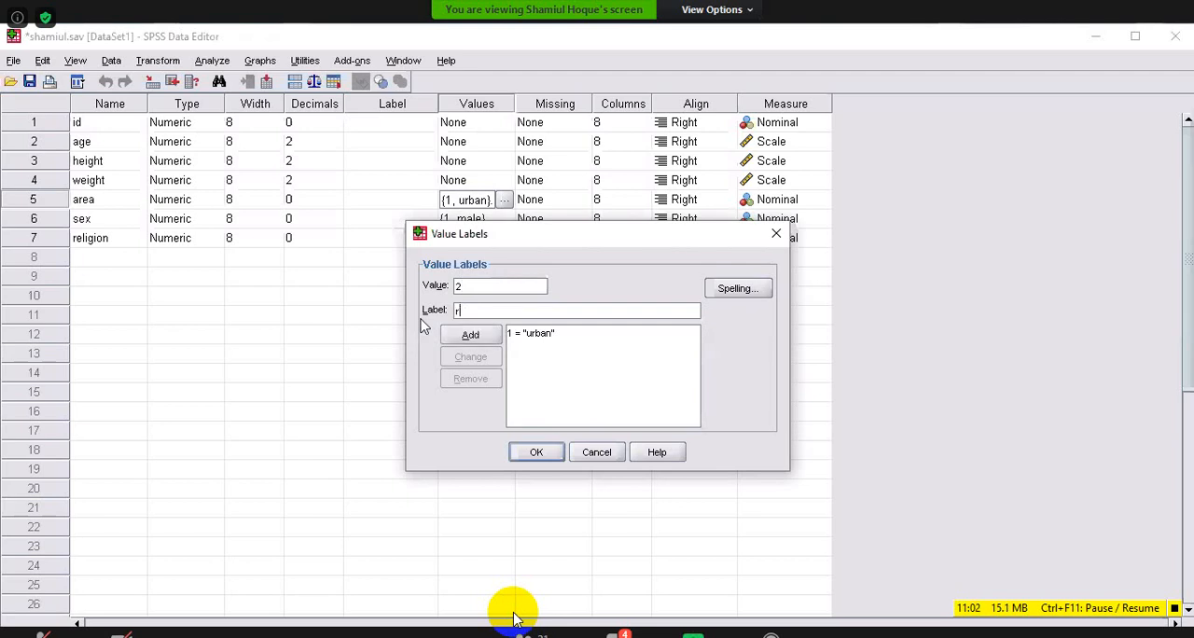
pyautogui.write('ural')
pyautogui.hotkey('alt', 'a')
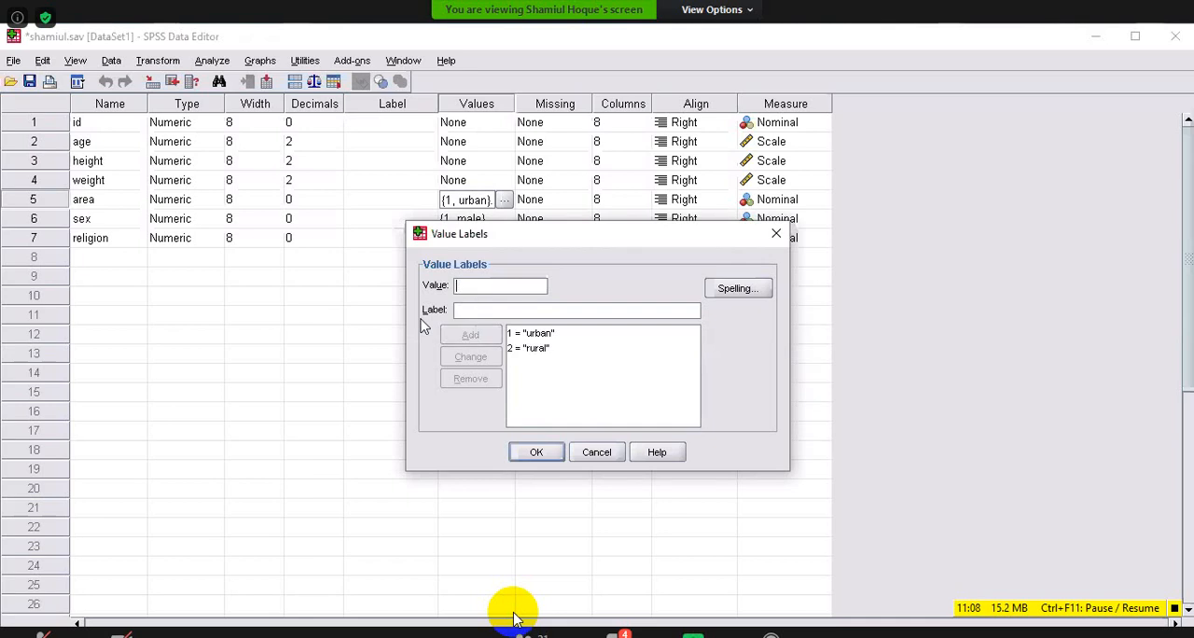
# Add the value label 3 = "semiurban" to the area variable and apply the labels.
pyautogui.write('3')
pyautogui.press('Tab')
pyautogui.write('sem')
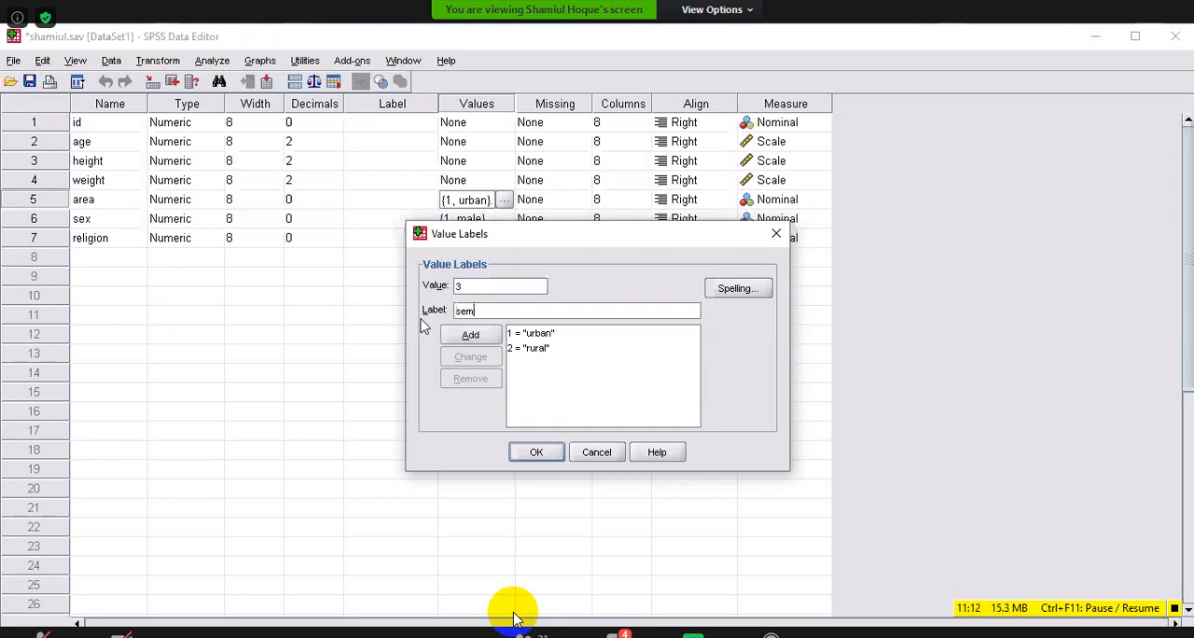
pyautogui.write('iurban')
pyautogui.hotkey('alt', 'a')
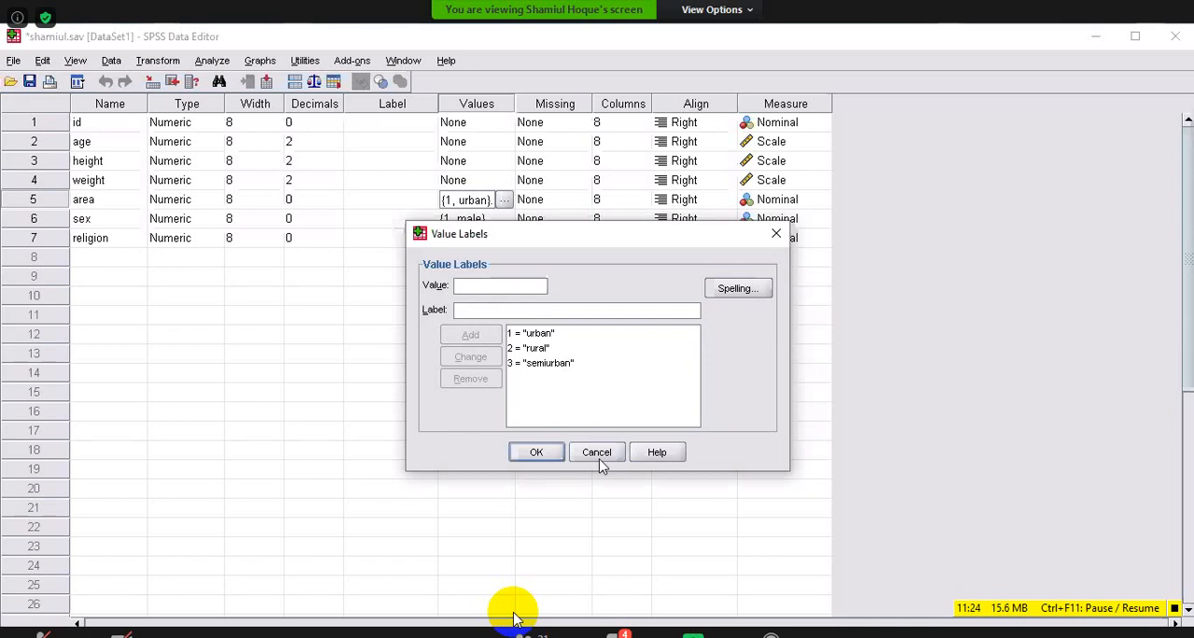
pyautogui.click(542, 363)
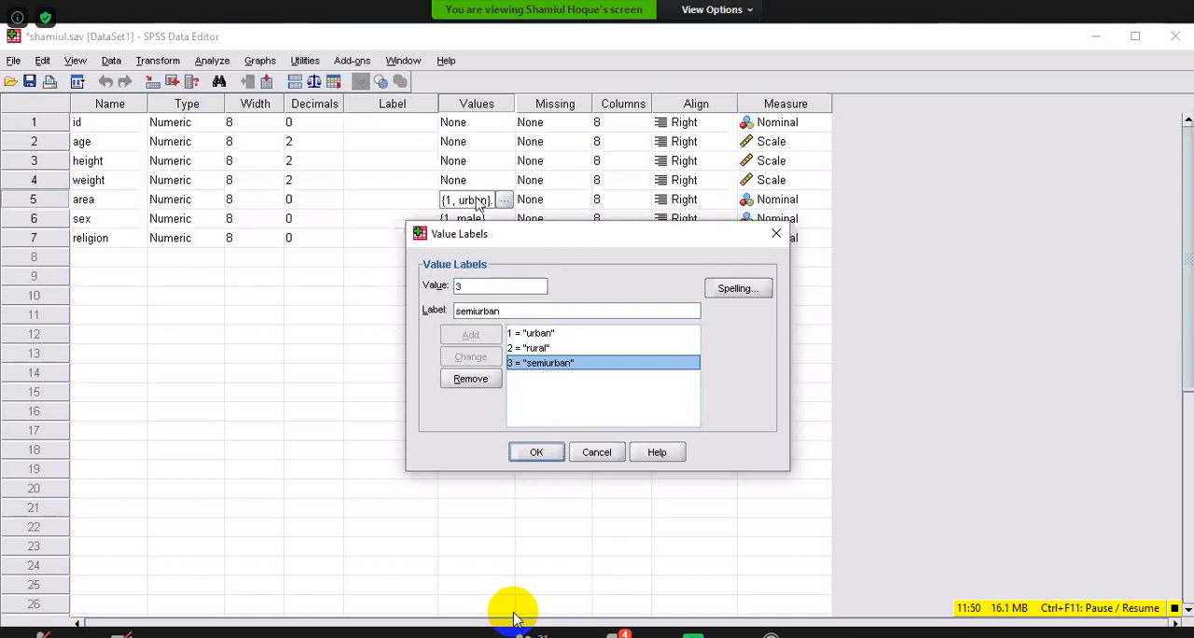
pyautogui.press('Return')
pyautogui.press('Down')
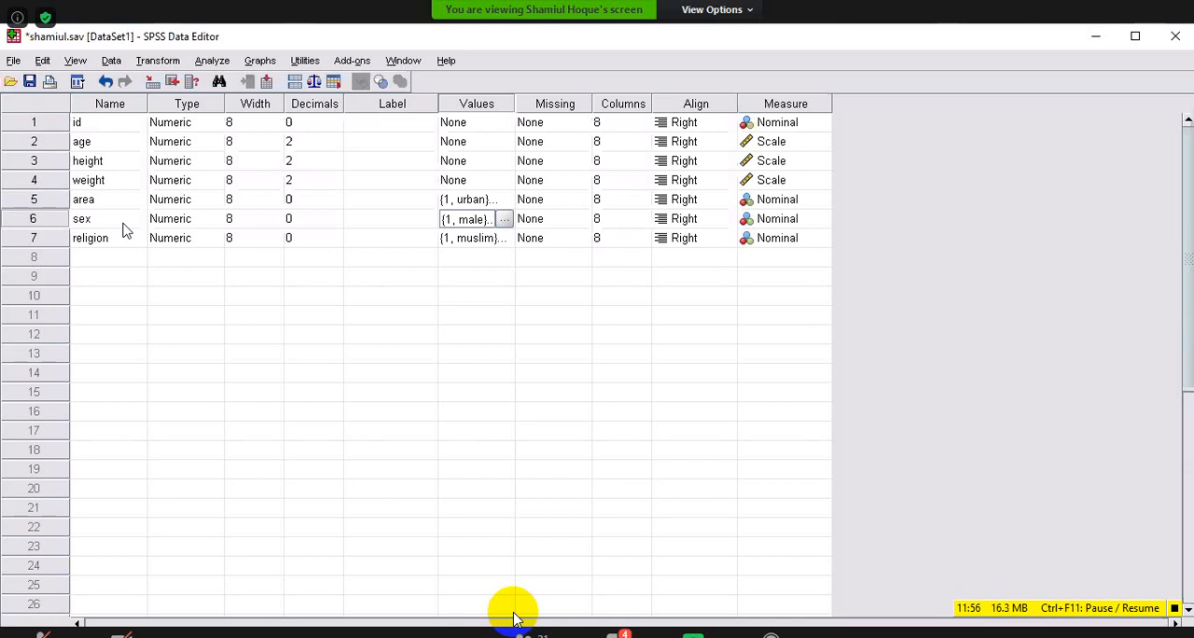
# Remove the sex variable's label for value 1, add it again as 1 = "male", and apply the labels.
pyautogui.press('space')
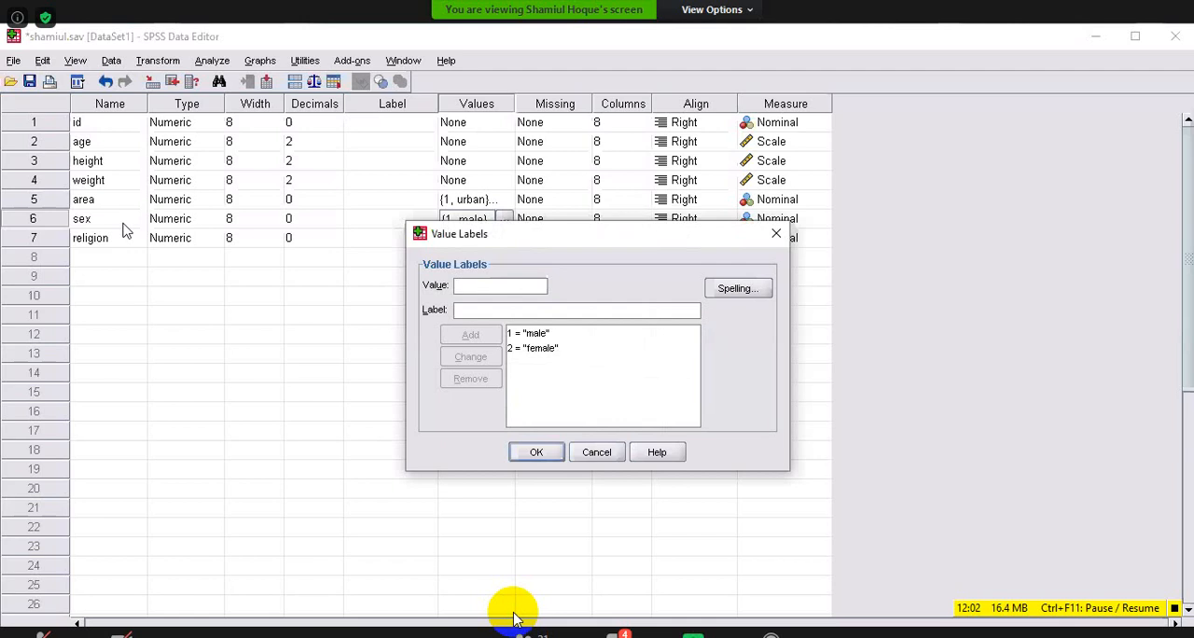
pyautogui.click(530, 333)
pyautogui.click(470, 379)
pyautogui.write('ma')
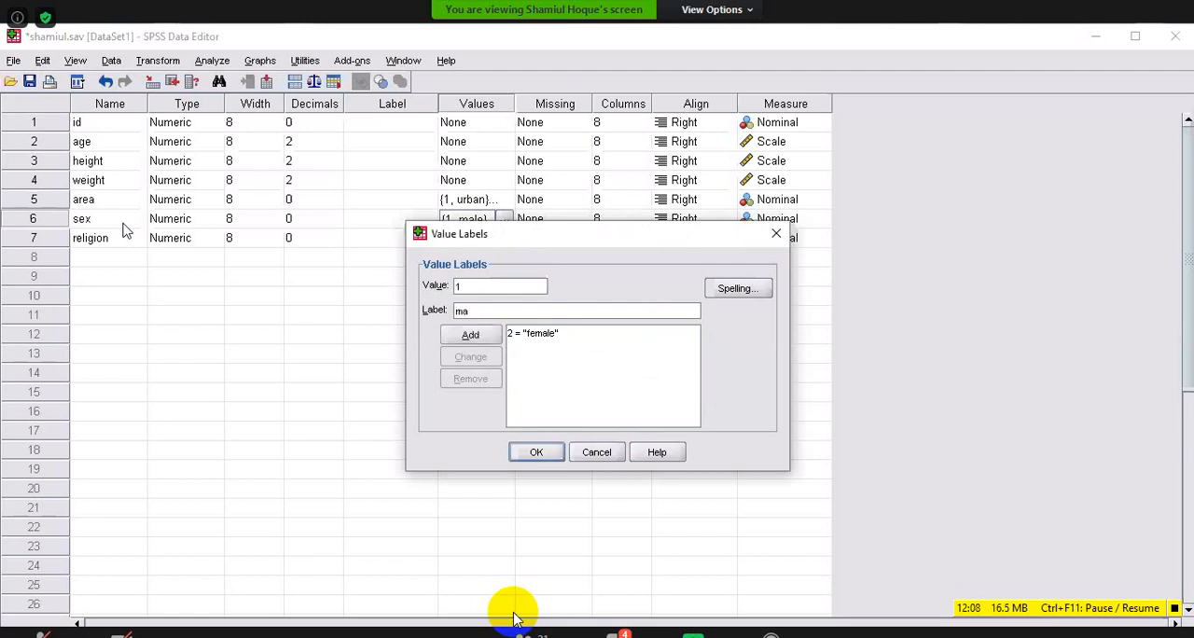
pyautogui.write('le')
pyautogui.hotkey('alt', 'a')
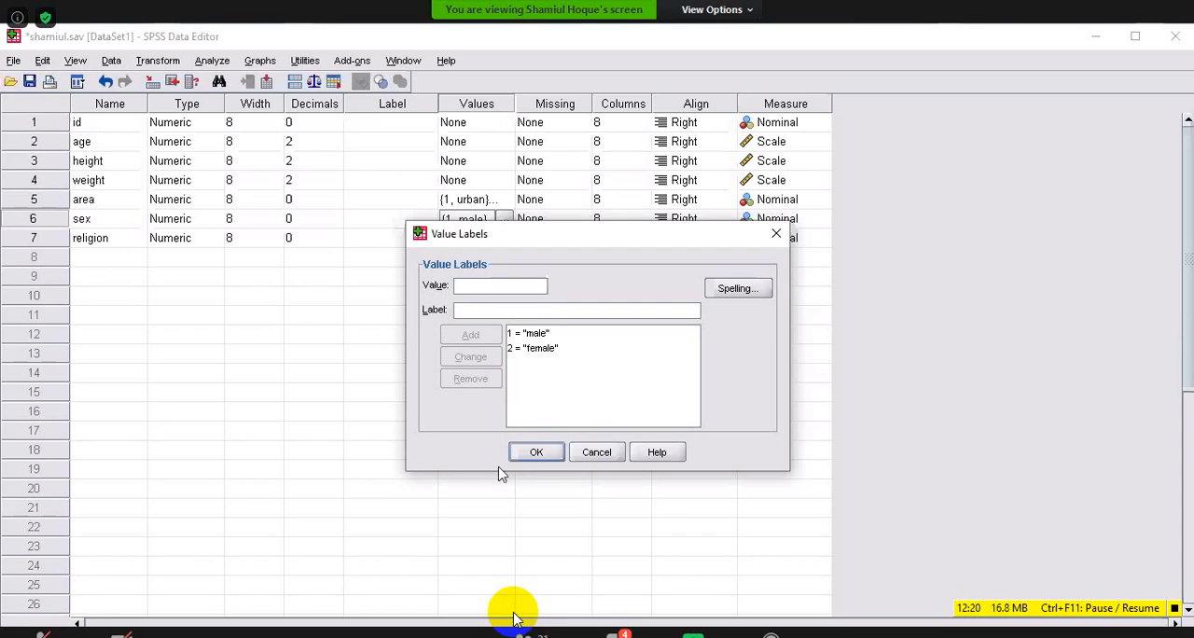
pyautogui.press('Return')
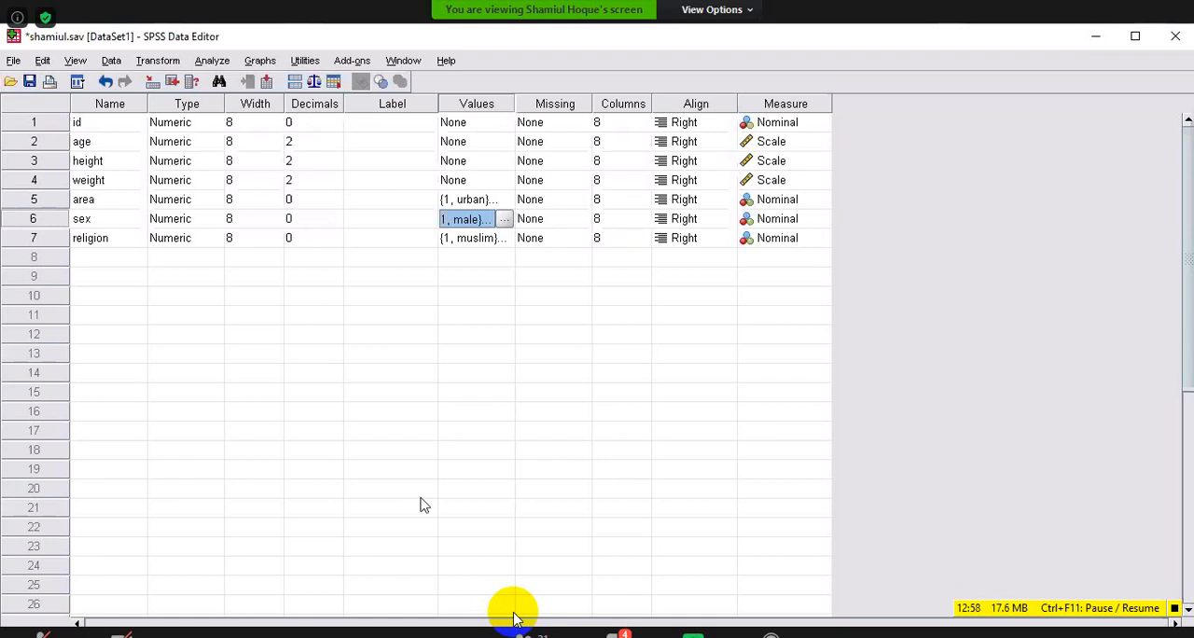
# Check the labelled cases in Data View and review the value labels defined for the religion variable.
pyautogui.hotkey('ctrl', 't')
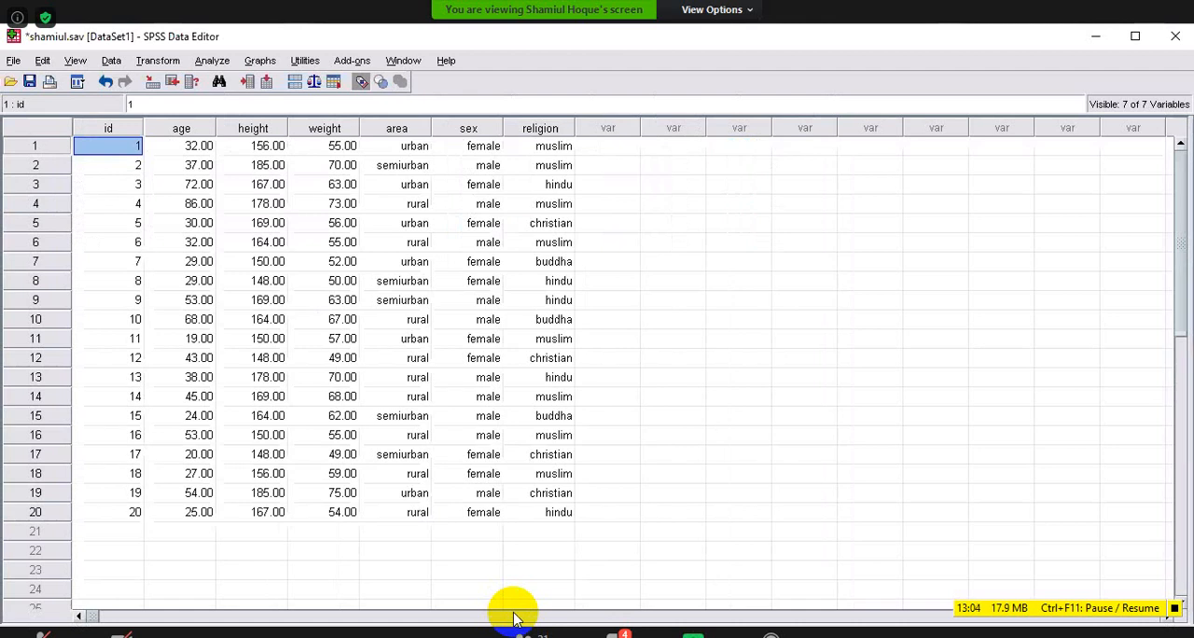
pyautogui.hotkey('ctrl', 't')
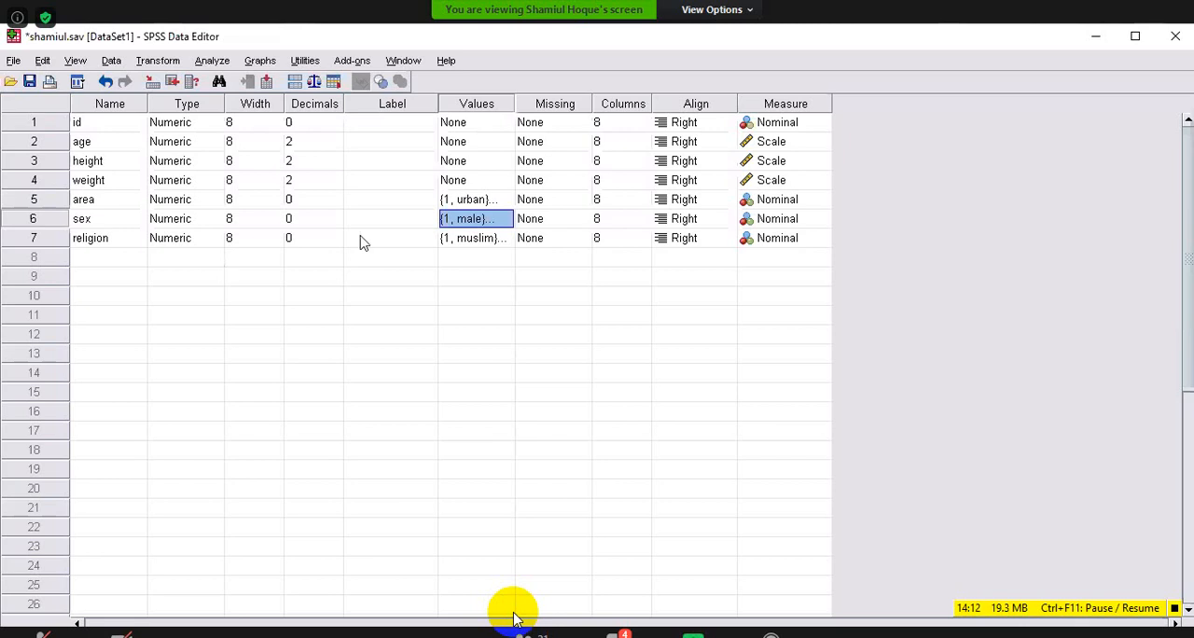
pyautogui.press('Down')
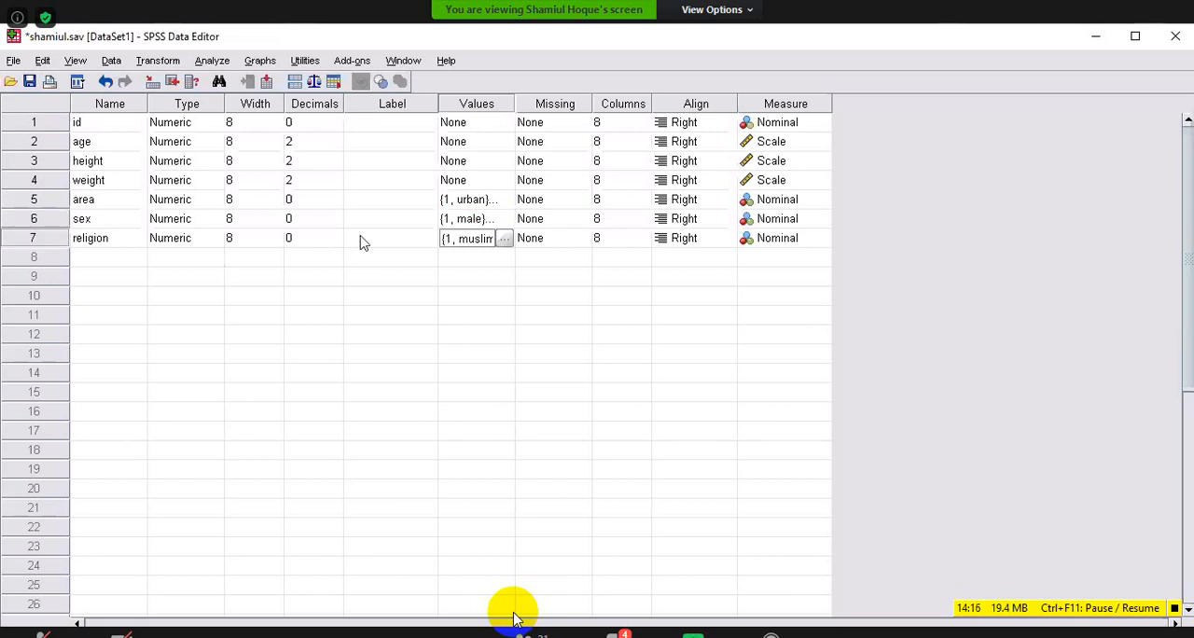
pyautogui.press('space')
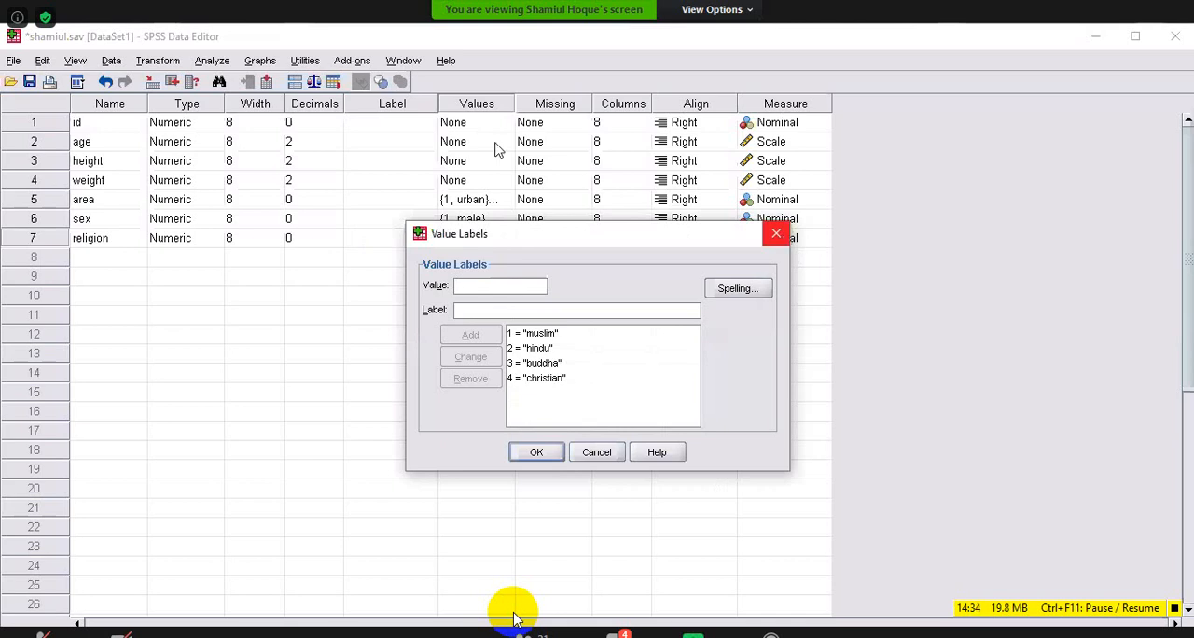
pyautogui.press('Return')
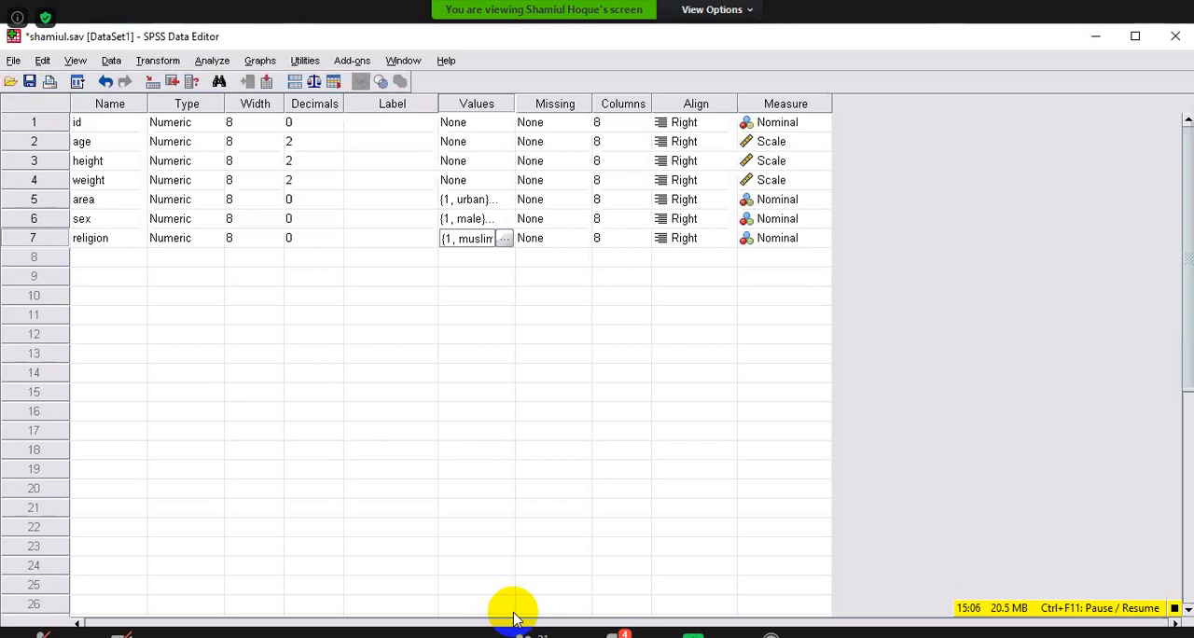
# Turn off the display of value labels in Data View so the numeric codes are shown.
pyautogui.hotkey('ctrl', 't')
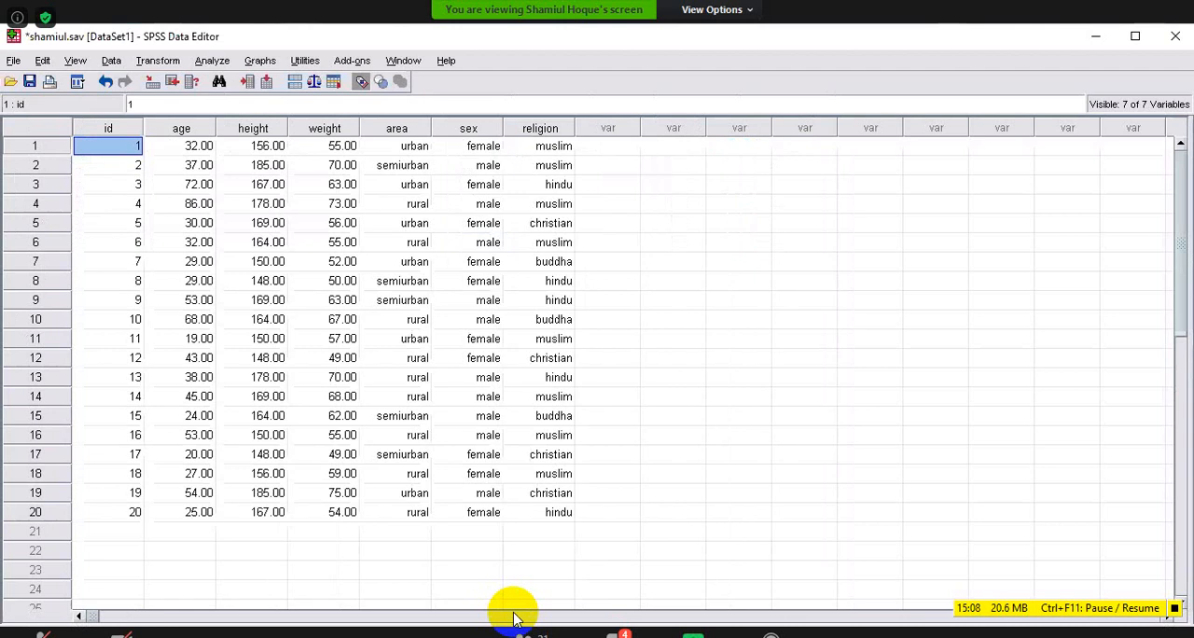
pyautogui.click(362, 82)
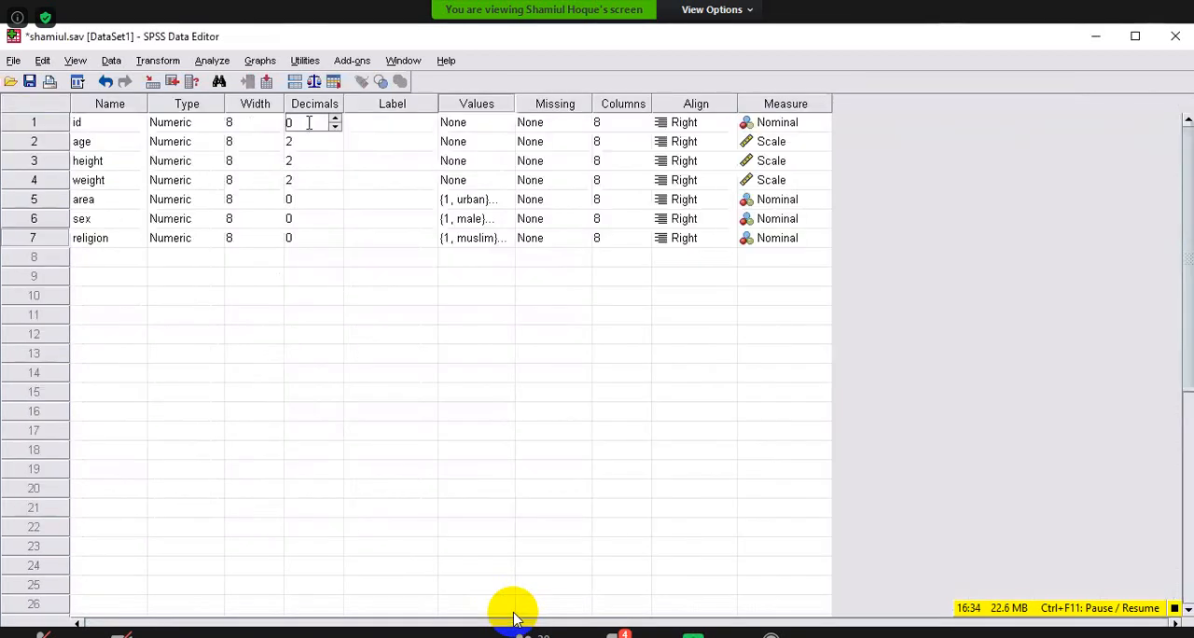
# Try 2 decimals for the id variable in Variable View, and set them back to 0.
pyautogui.click(309, 122)
pyautogui.write('2')
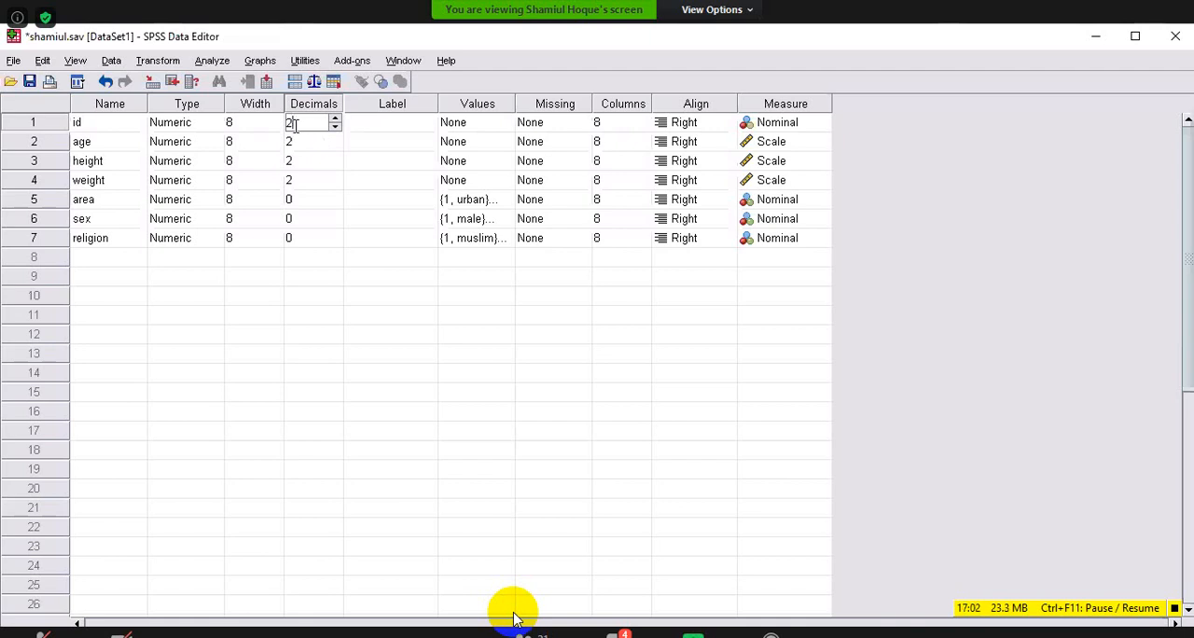
pyautogui.press('BackSpace')
pyautogui.write('0')
pyautogui.press('Tab')
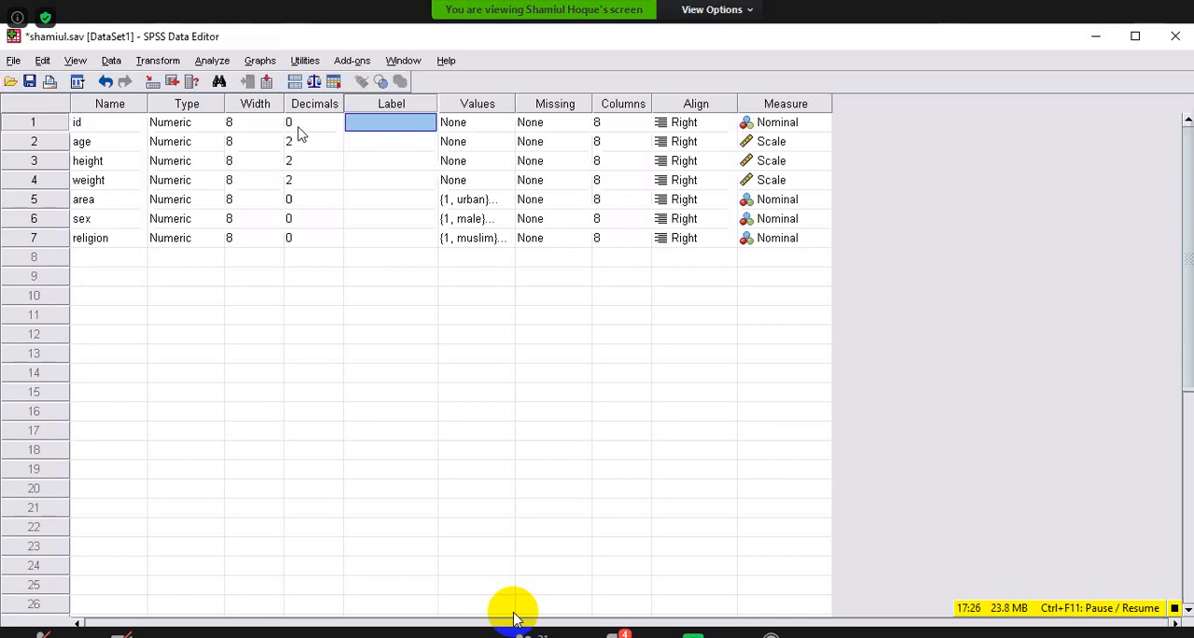
# Set the id variable's decimals to 2 and look at the id values in Data View.
pyautogui.click(306, 126)
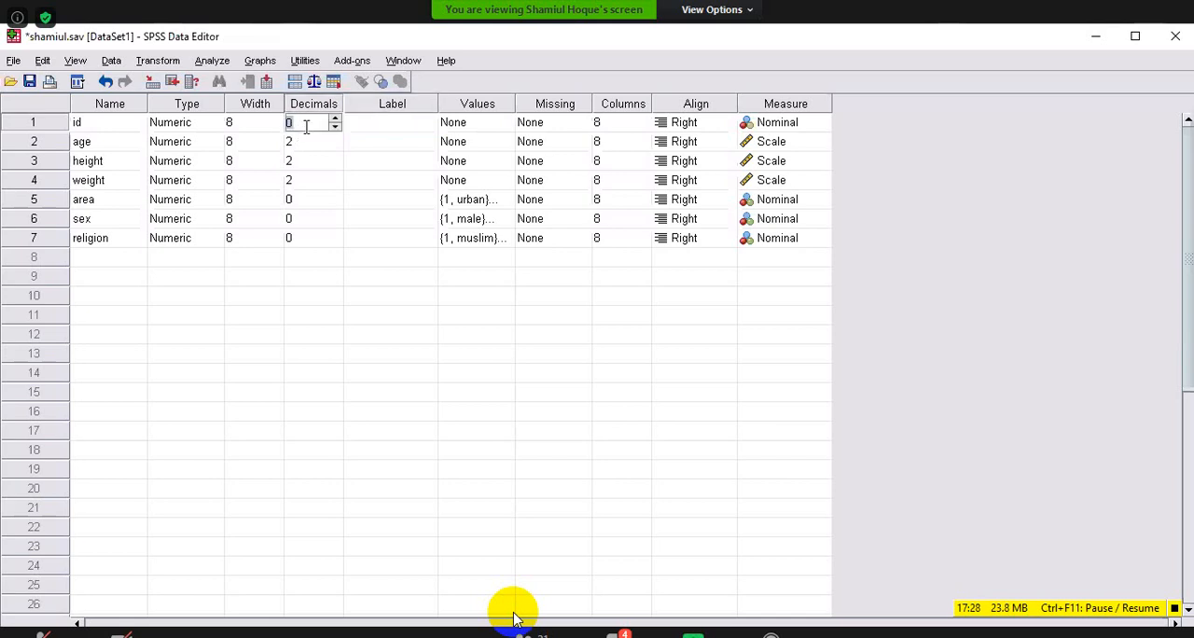
pyautogui.write('2')
pyautogui.click(100, 610)
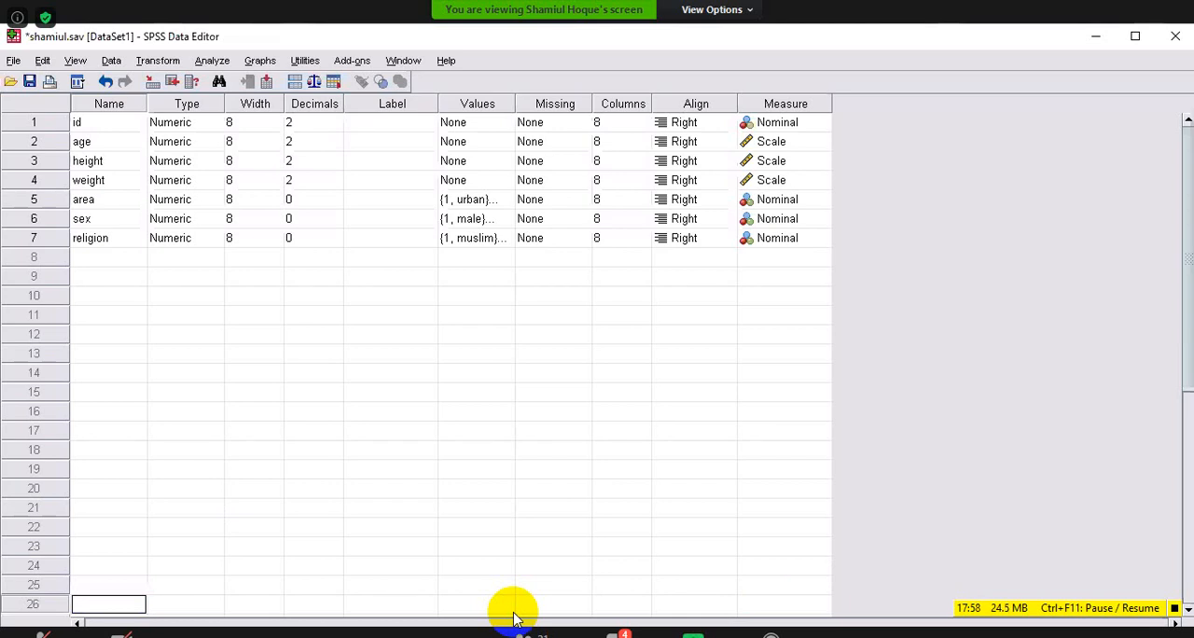
pyautogui.click(37, 634)
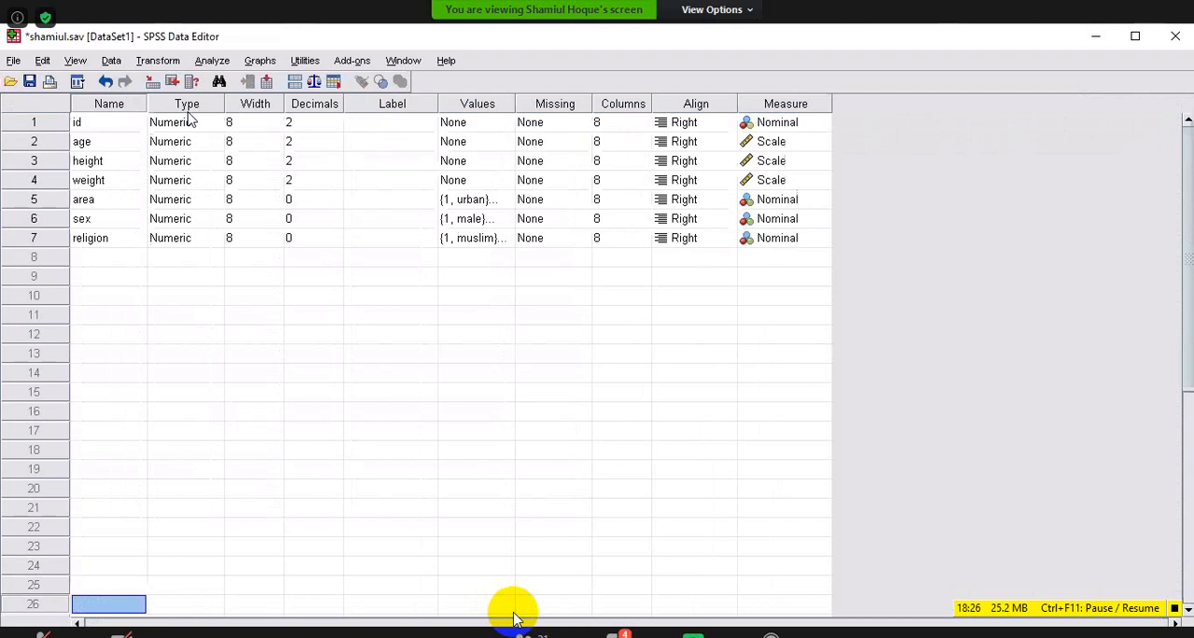
# Reduce the id variable's decimals to 0 and check the id column in Data View.
pyautogui.click(334, 126)
pyautogui.click(334, 126)
pyautogui.click(334, 126)
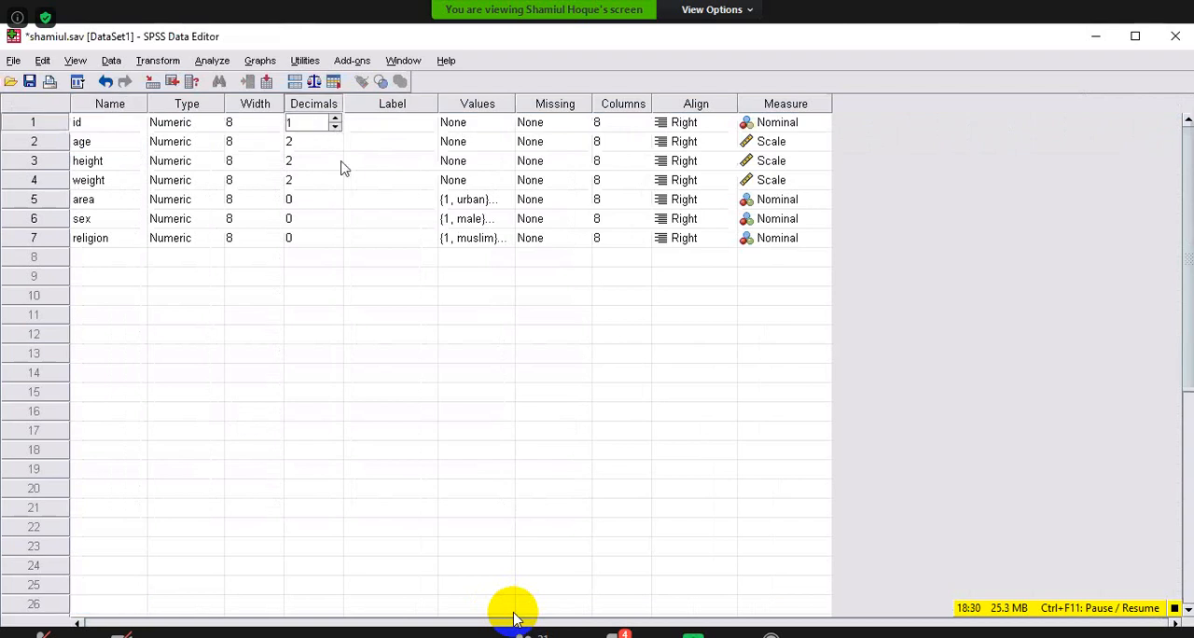
pyautogui.click(365, 296)
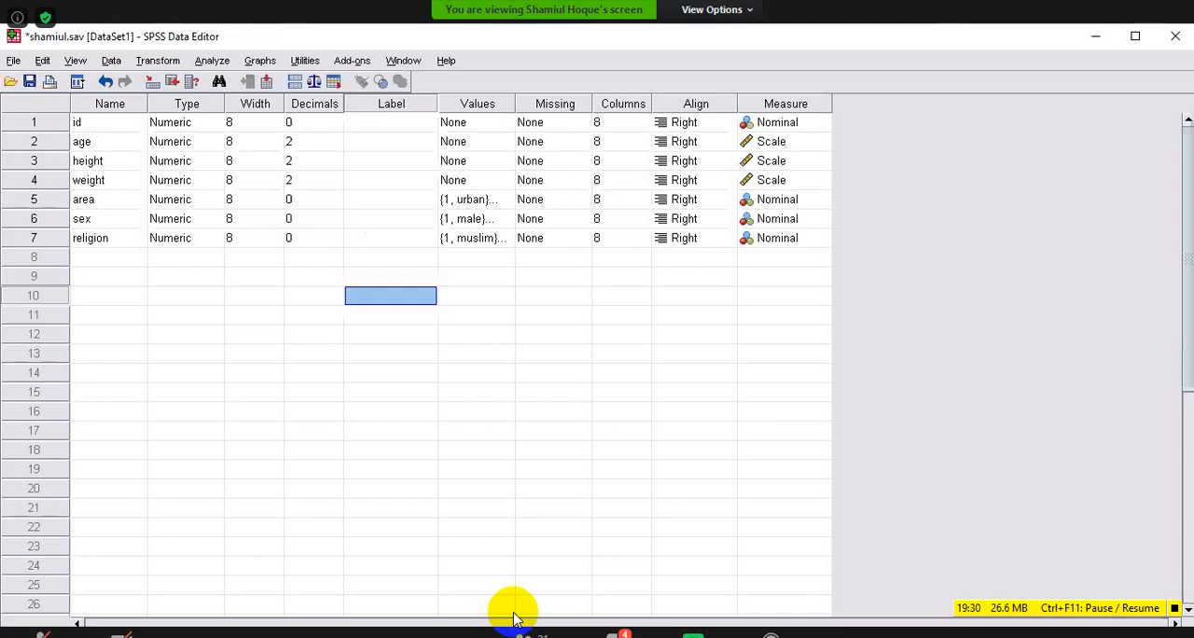
pyautogui.hotkey('ctrl', 't')
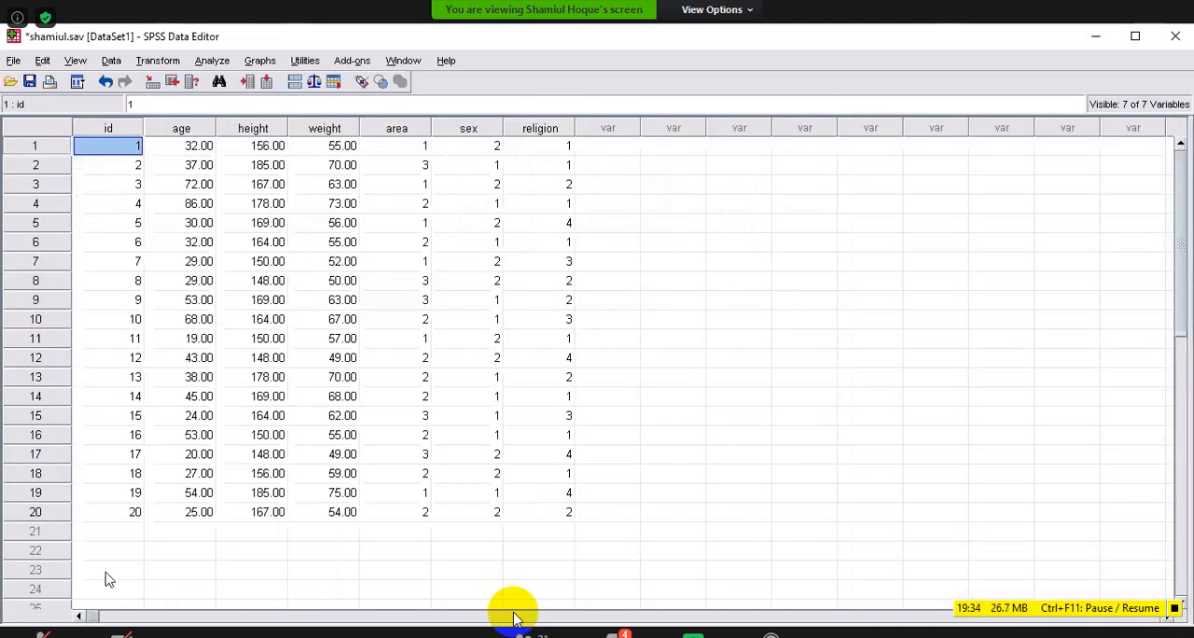
pyautogui.hotkey('ctrl', 't')
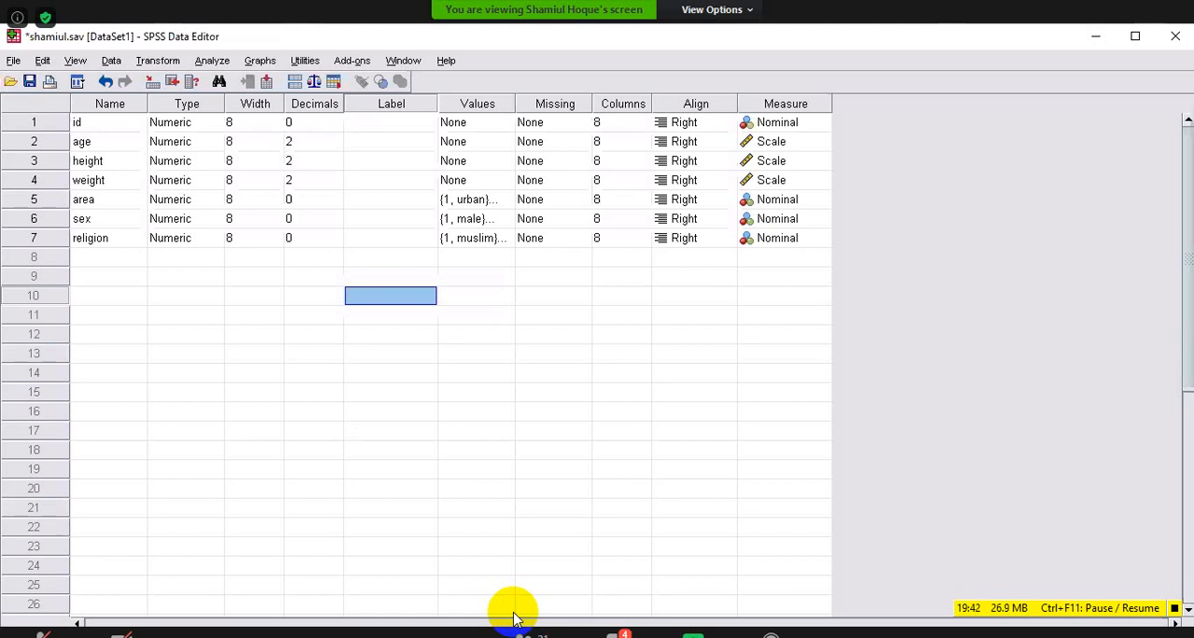
# Change the age of the first case to 32.56 in Data View and check the entered value.
pyautogui.click(35, 635)
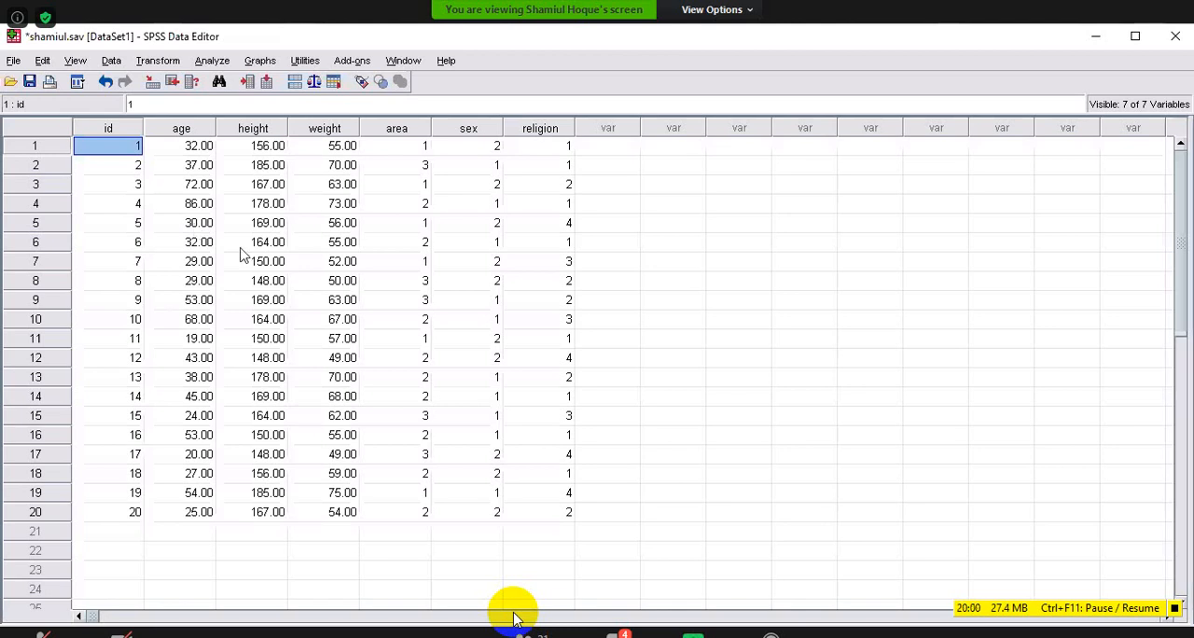
pyautogui.click(205, 149)
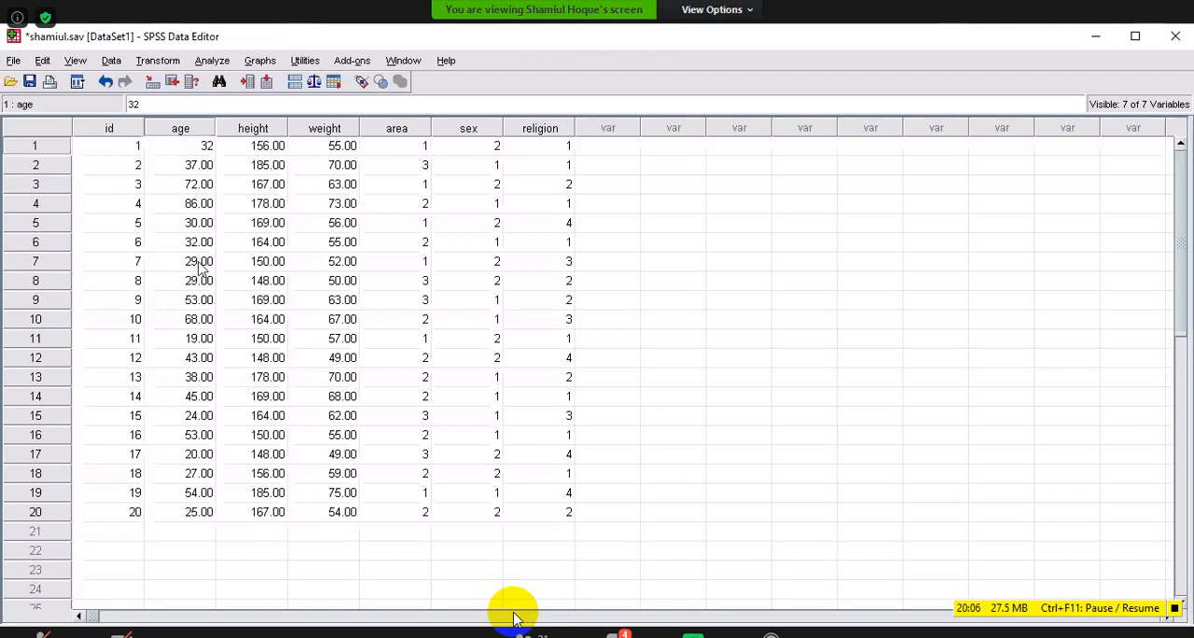
pyautogui.press('BackSpace')
pyautogui.press('BackSpace')
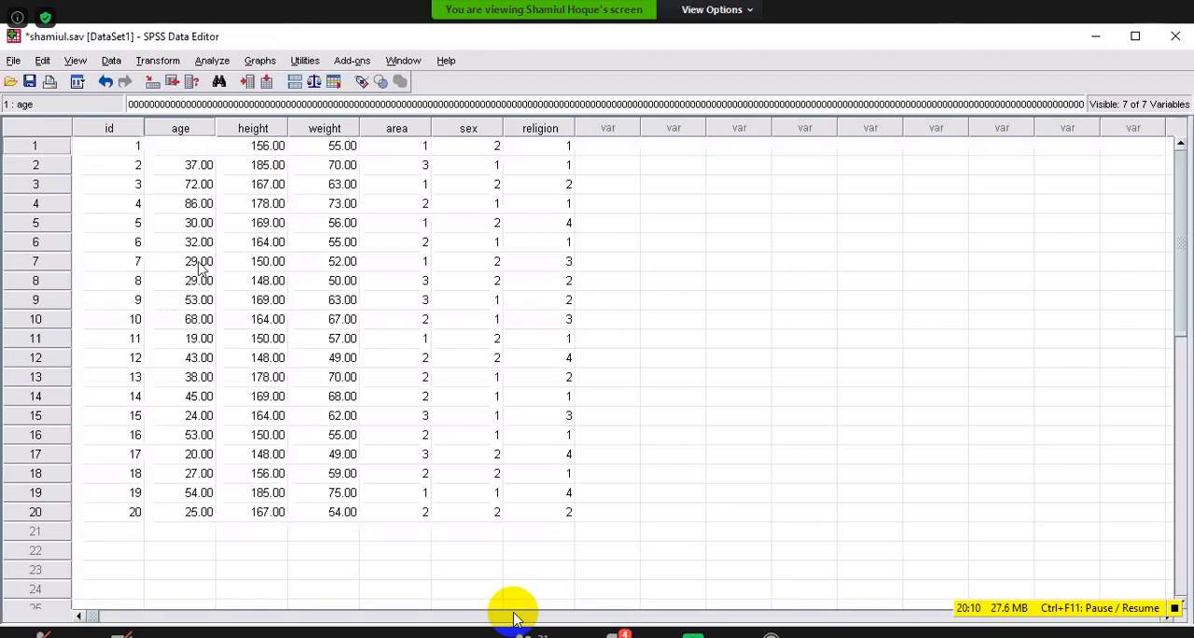
pyautogui.write('3')
pyautogui.write('2')
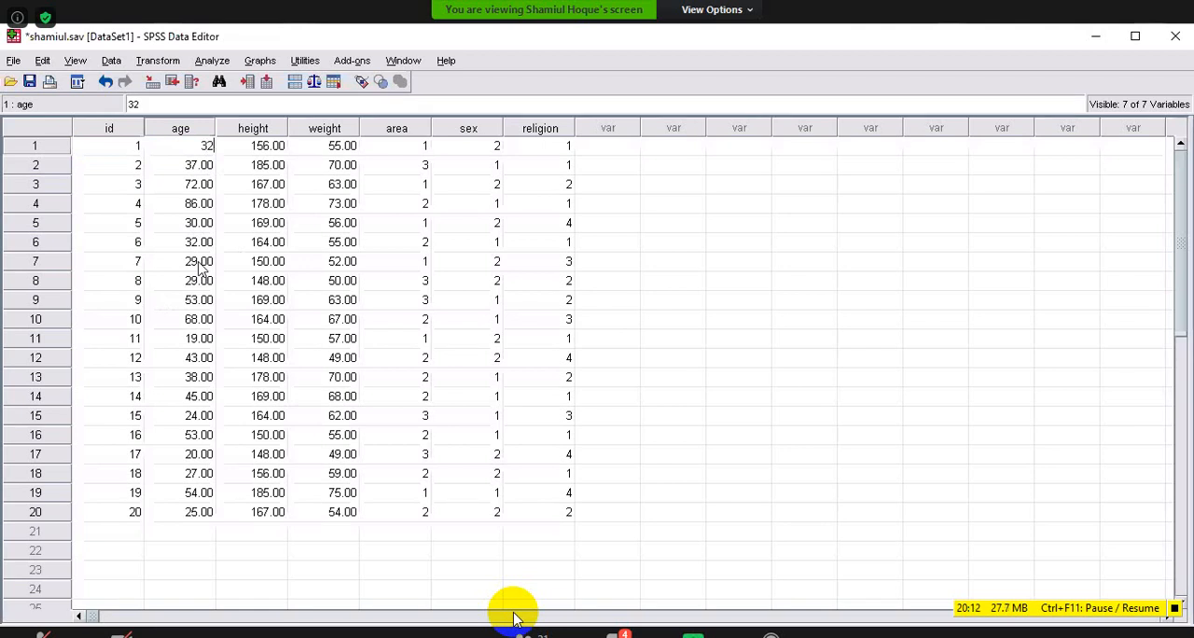
pyautogui.write('.56')
pyautogui.click(233, 165)
pyautogui.click(175, 148)
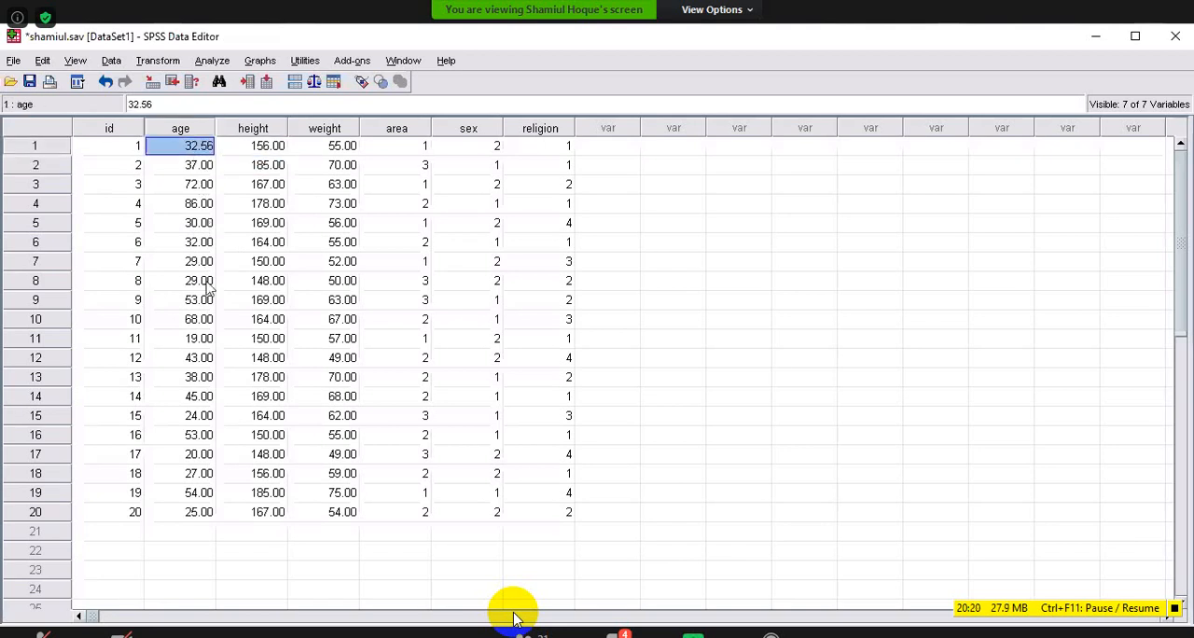
pyautogui.click(240, 437)
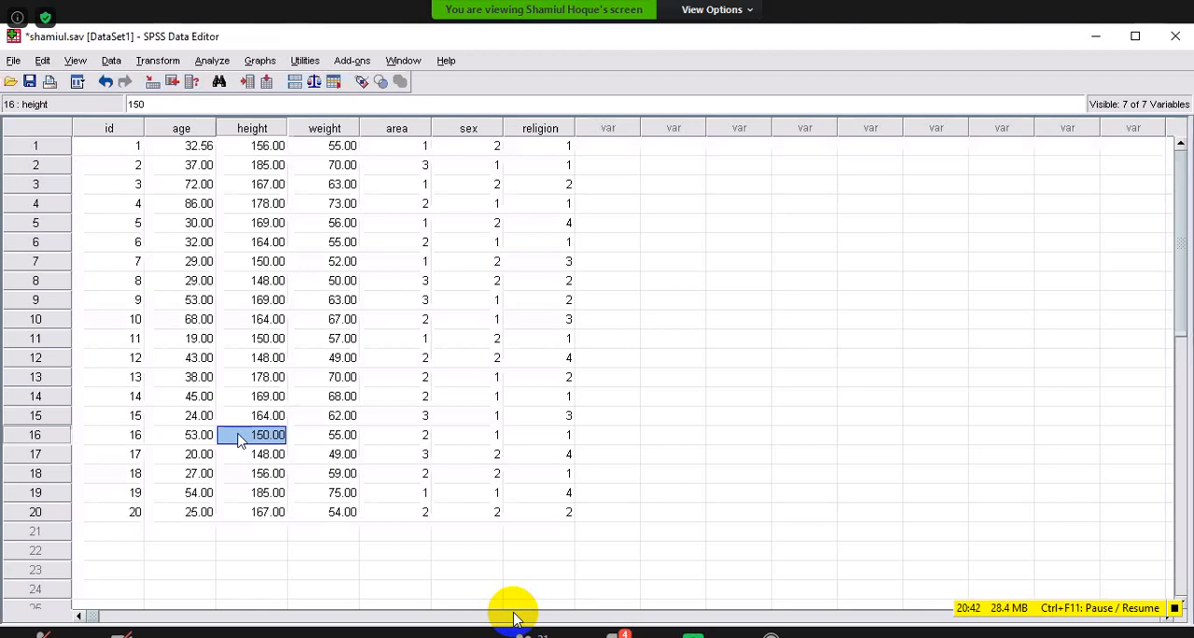
pyautogui.click(206, 149)
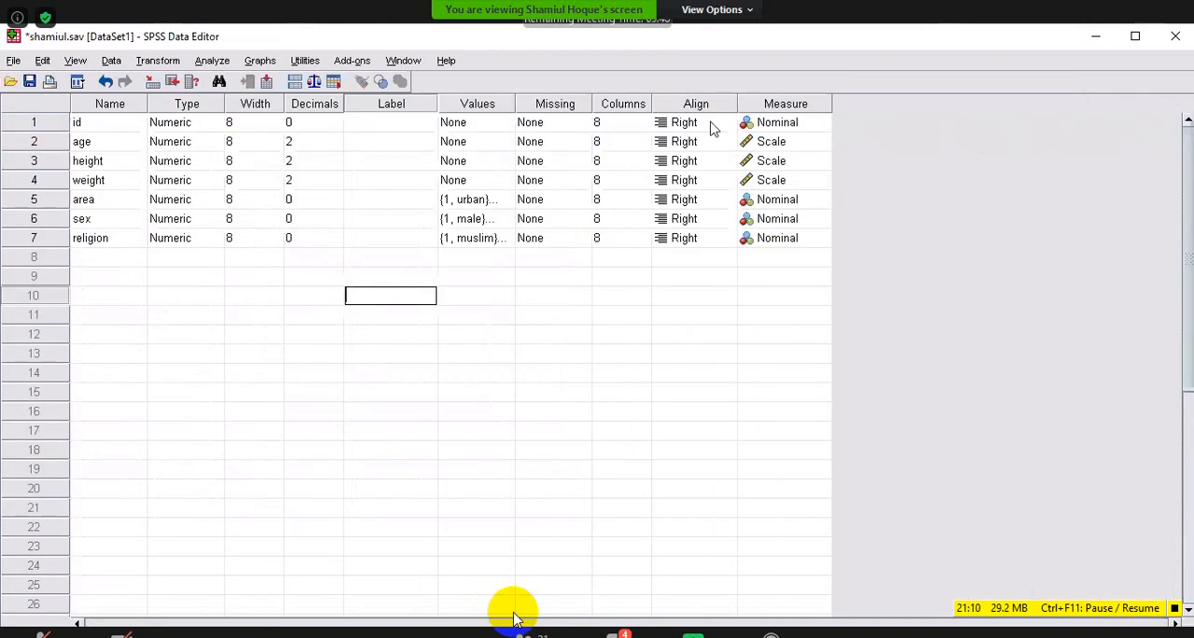
# Look over the alignment options for the id variable and compare the current column alignment in Data View.
pyautogui.click(727, 124)
pyautogui.click(727, 124)
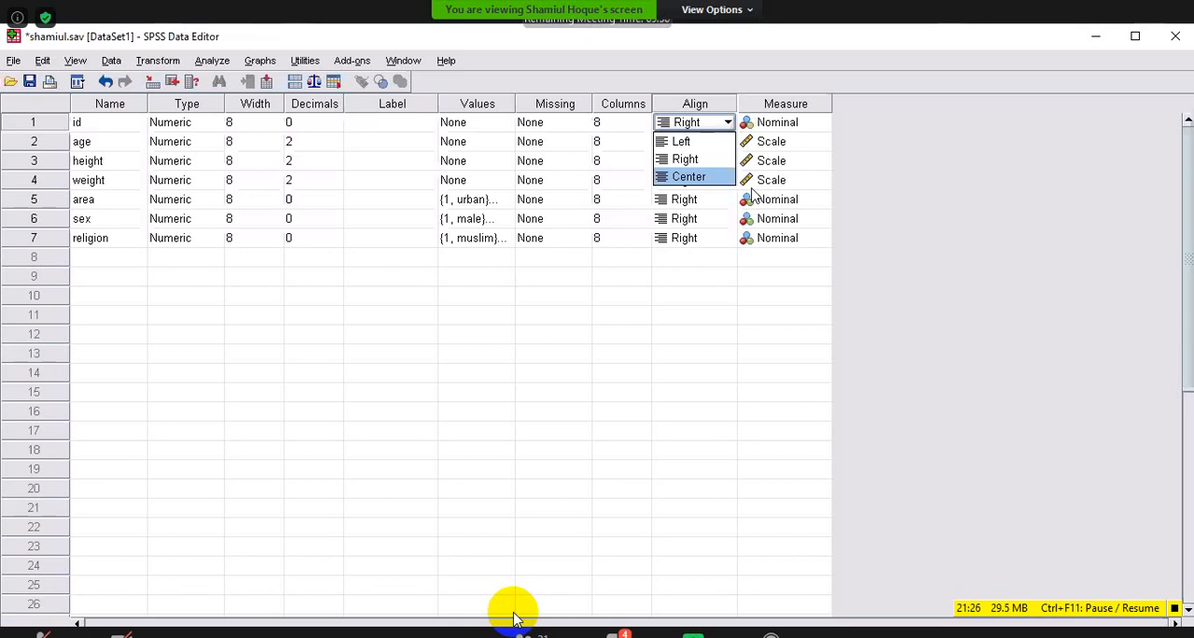
pyautogui.click(694, 258)
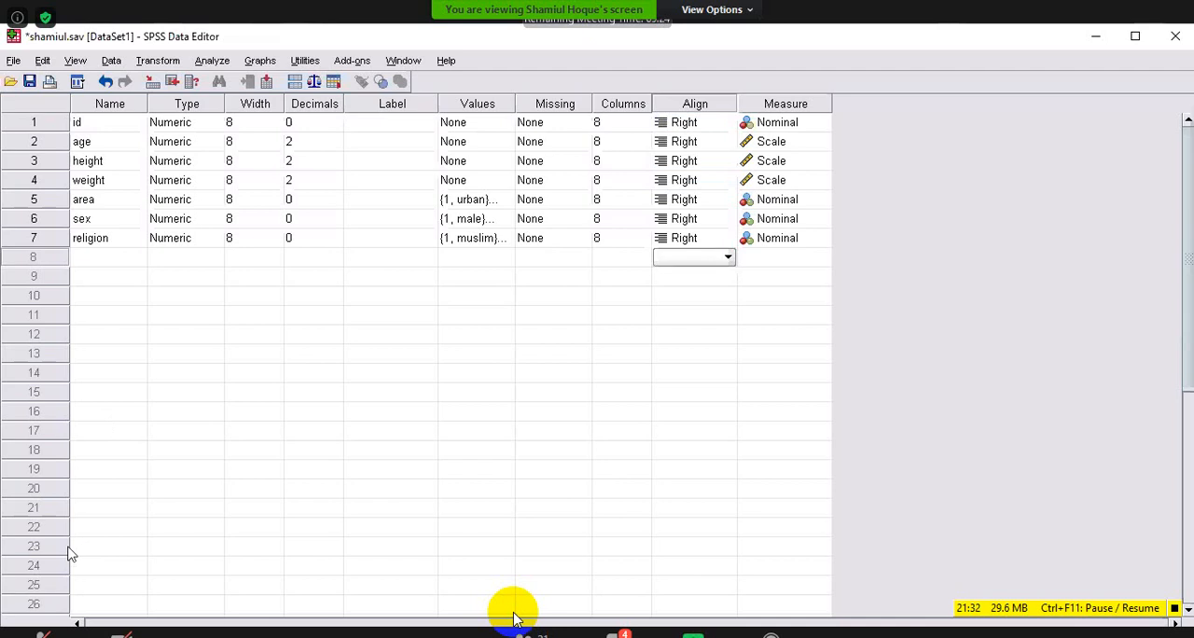
pyautogui.hotkey('ctrl', 't')
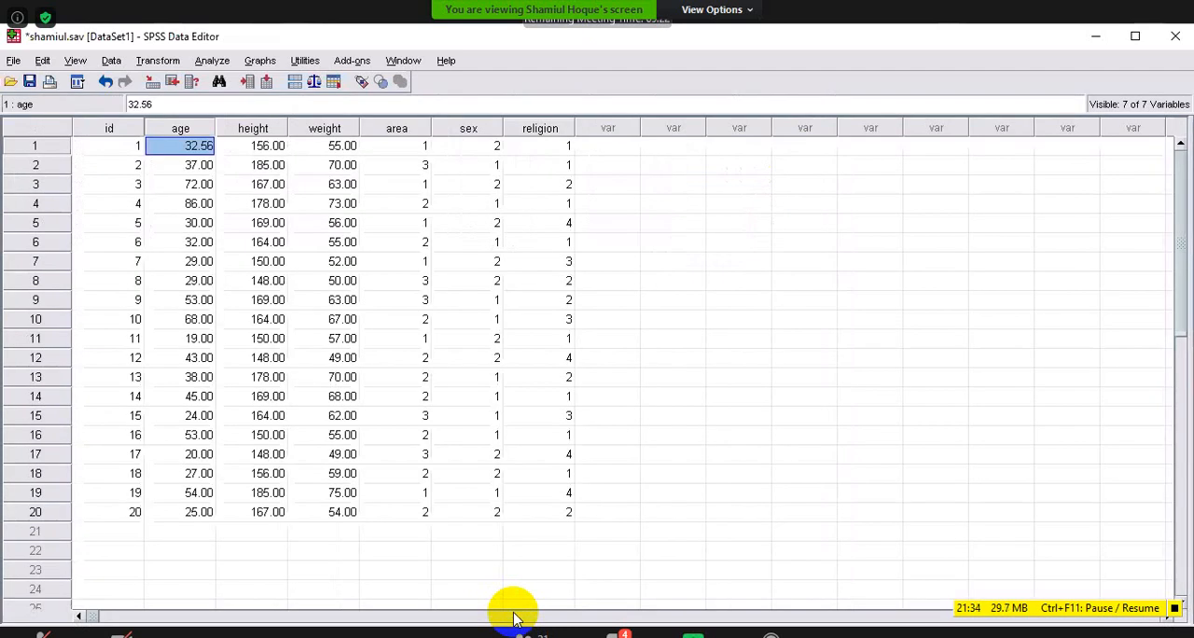
pyautogui.hotkey('ctrl', 't')
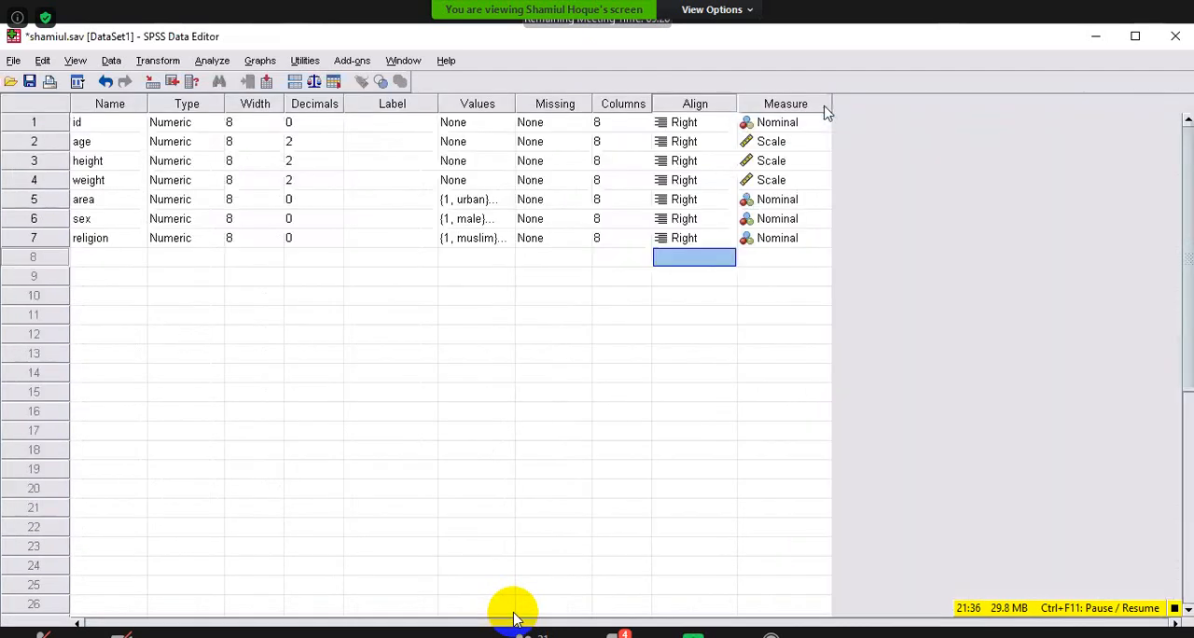
# Set the id variable's alignment to Center and check the id column in Data View.
pyautogui.click(689, 127)
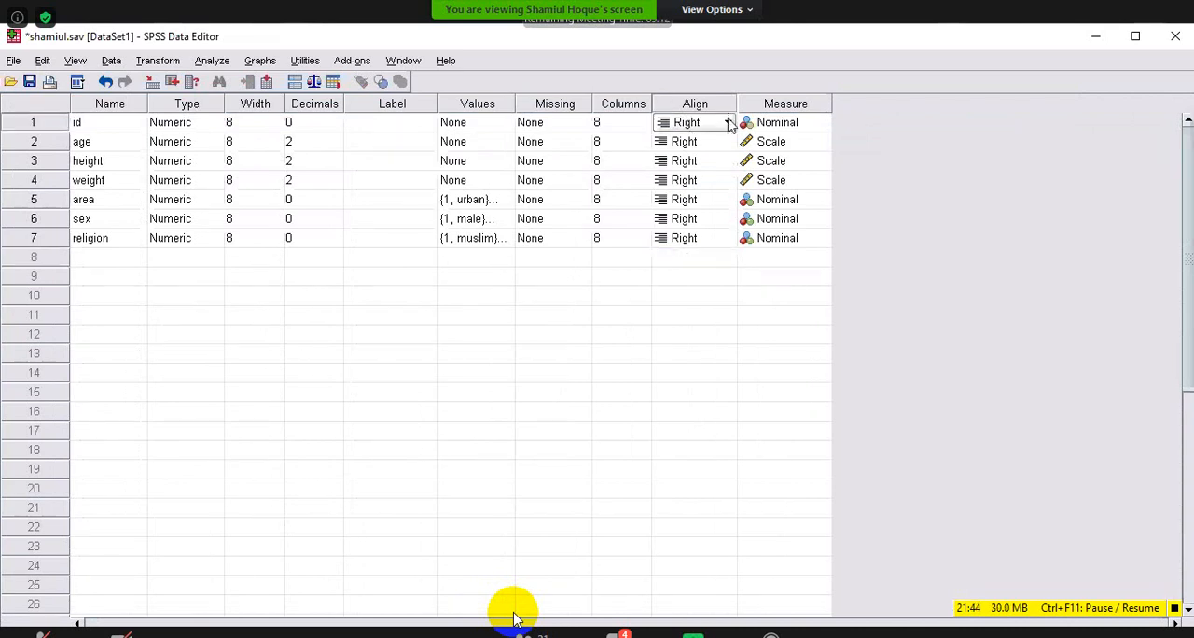
pyautogui.click(727, 124)
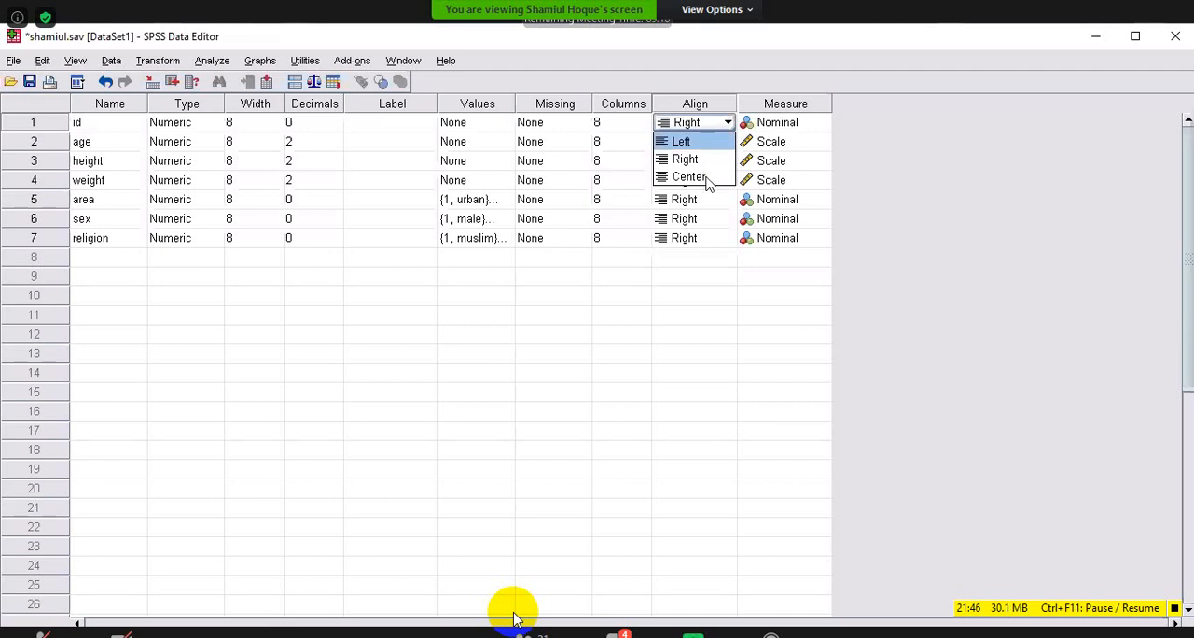
pyautogui.click(690, 178)
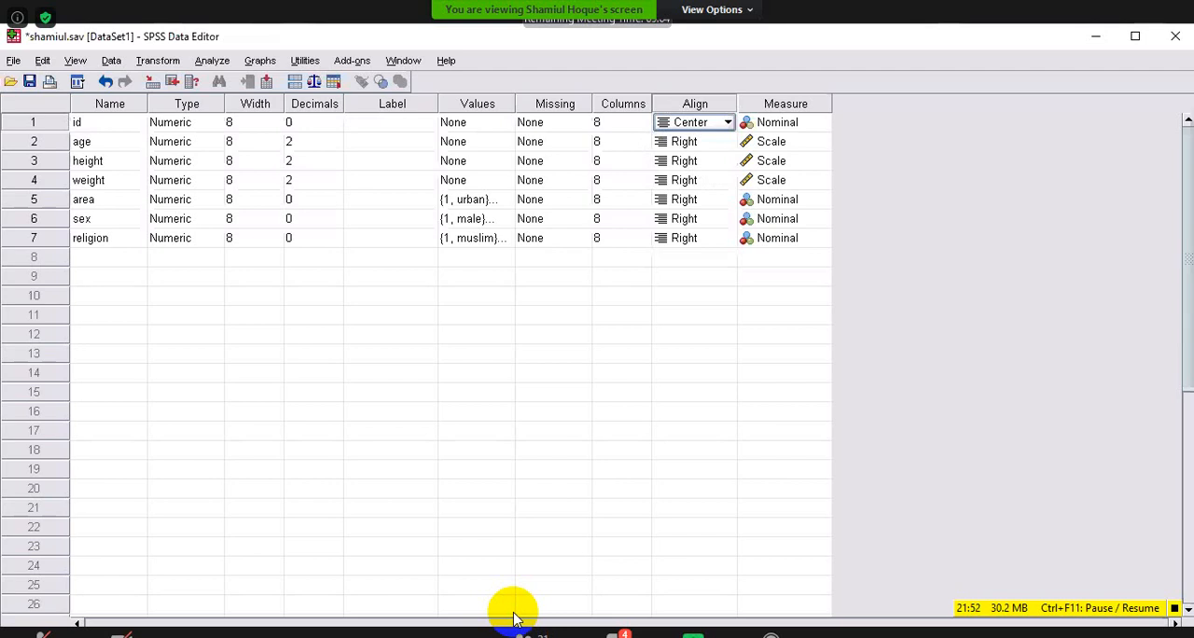
pyautogui.click(38, 635)
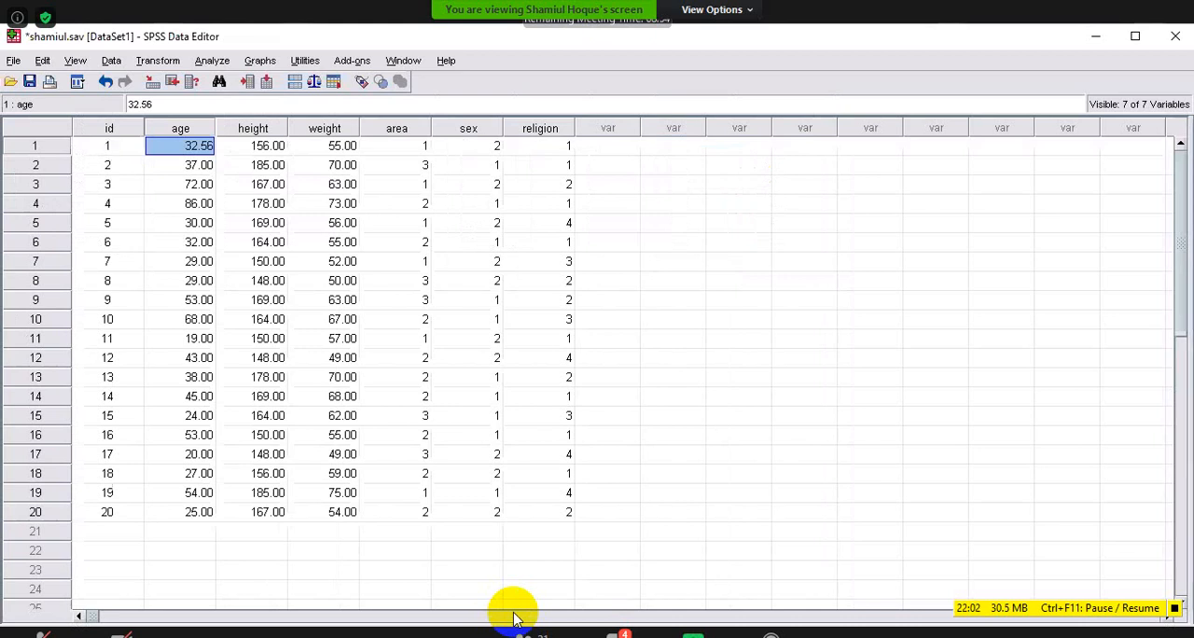
# Set the id variable's alignment to Left and check the id column in Data View.
pyautogui.click(113, 625)
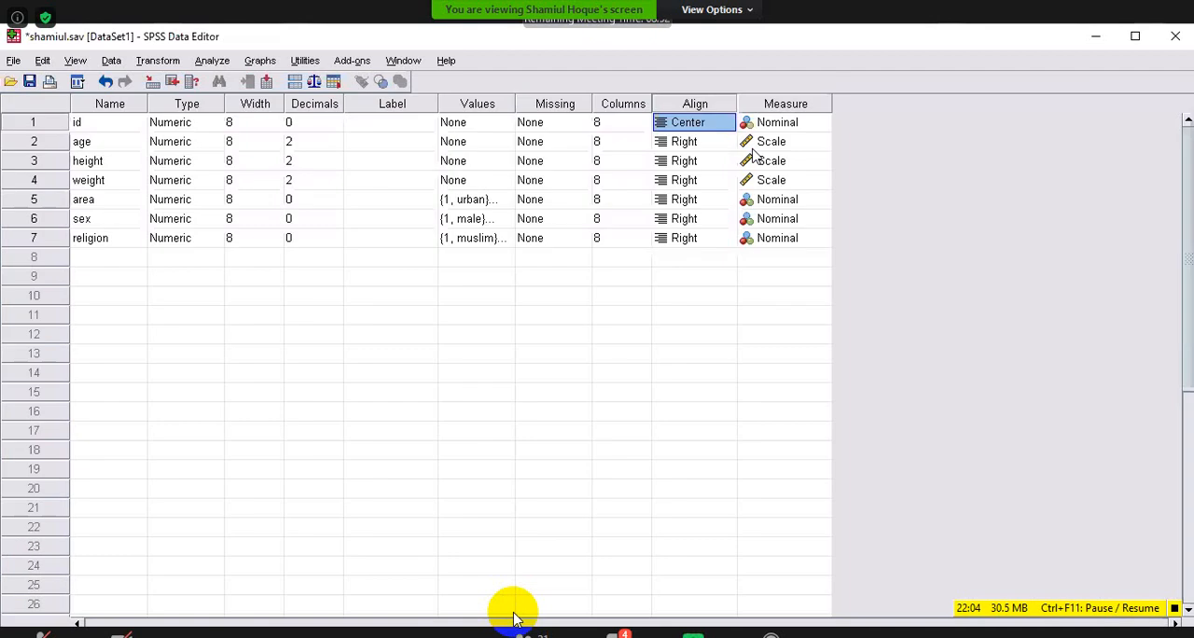
pyautogui.click(729, 123)
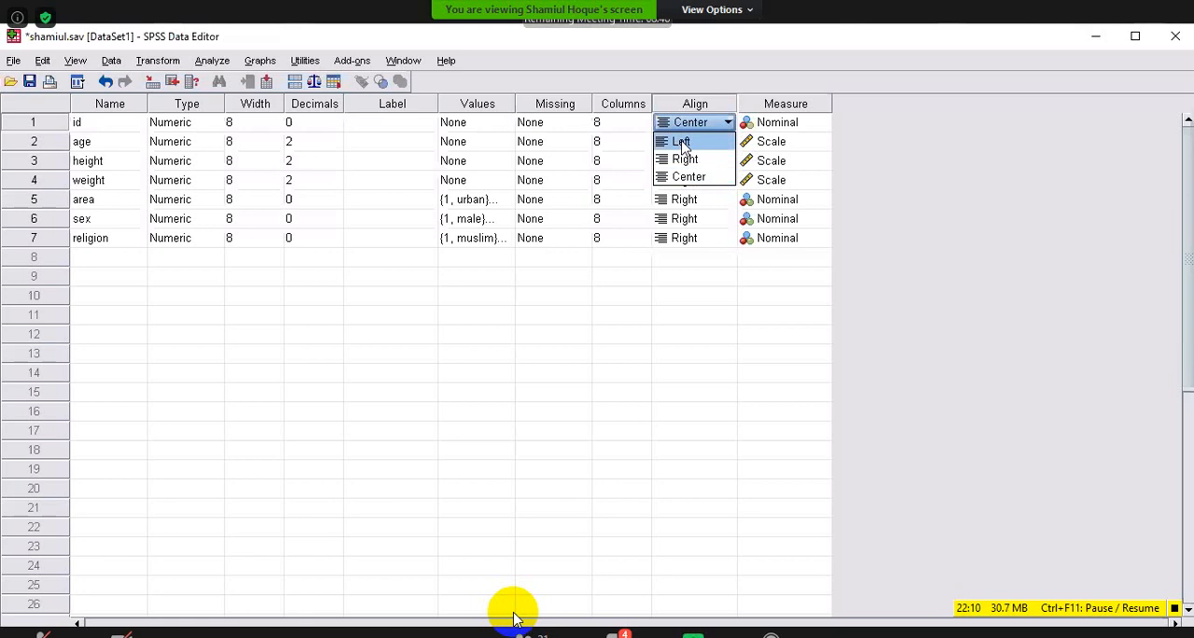
pyautogui.click(683, 142)
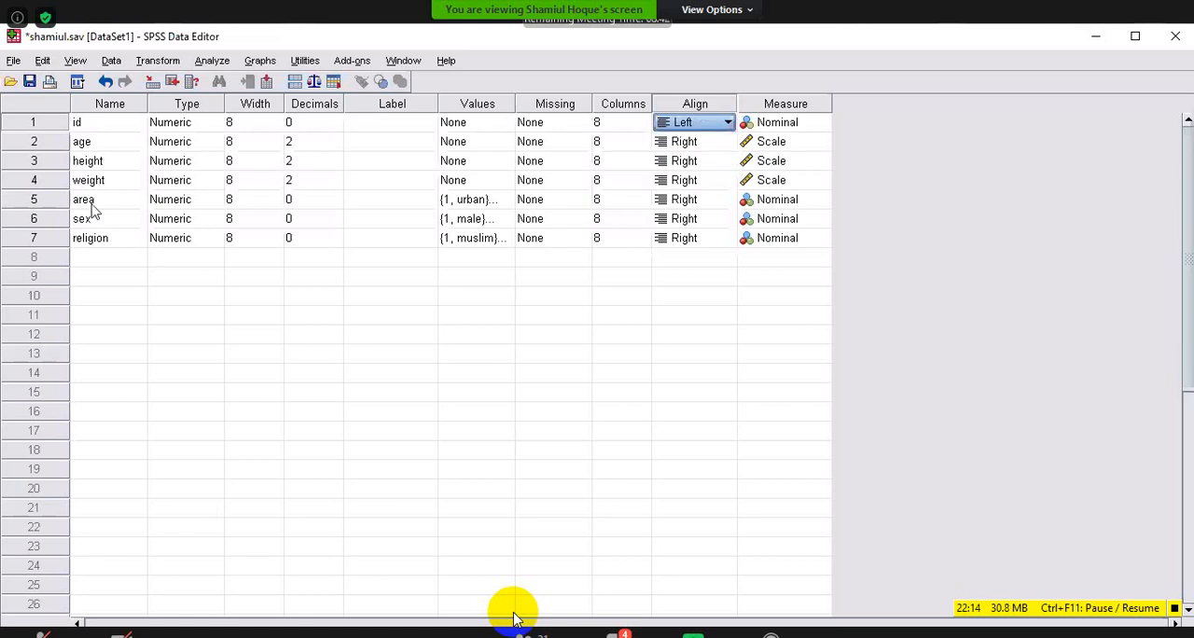
pyautogui.doubleClick(84, 144)
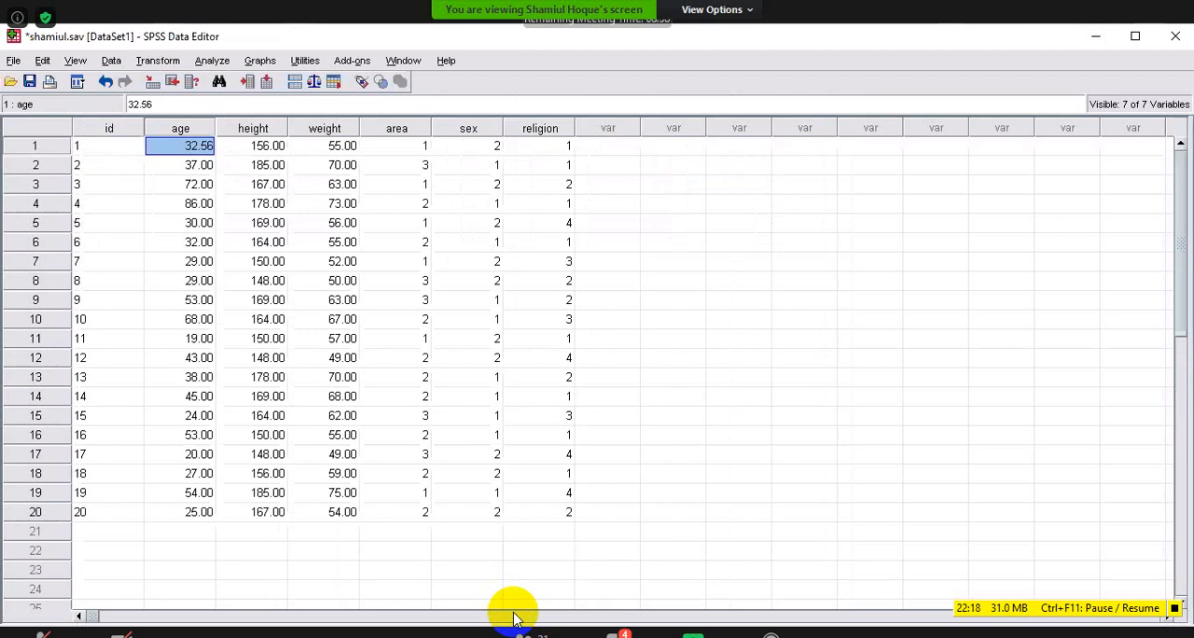
# Set the id variable's alignment to Right and check the id column in Data View.
pyautogui.click(114, 631)
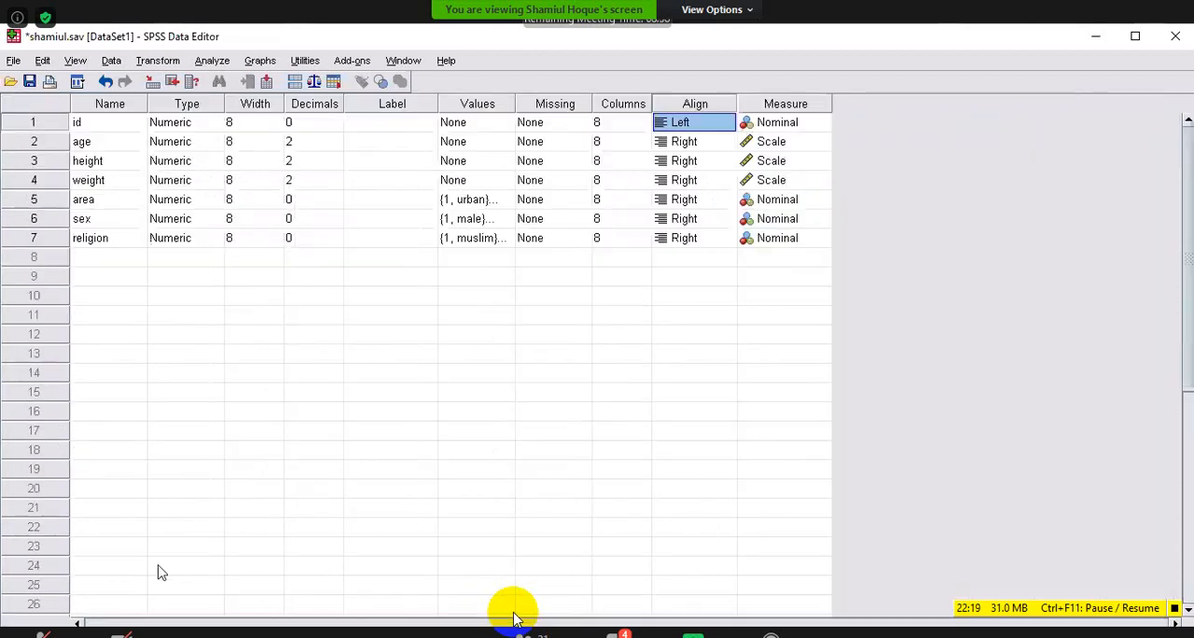
pyautogui.click(728, 121)
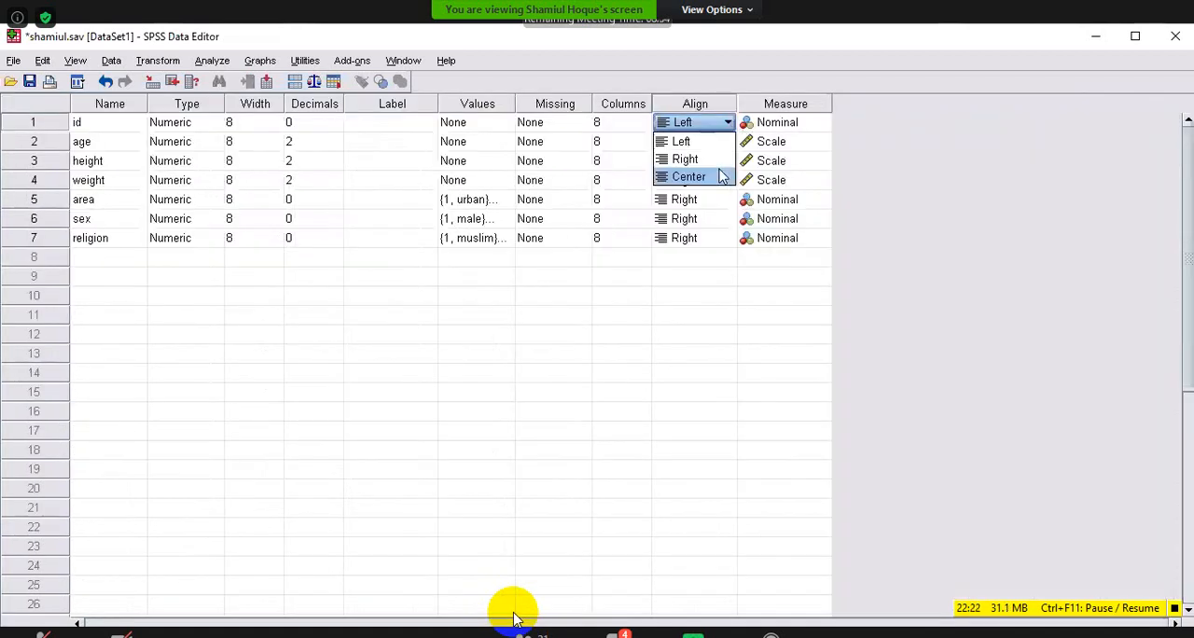
pyautogui.click(686, 160)
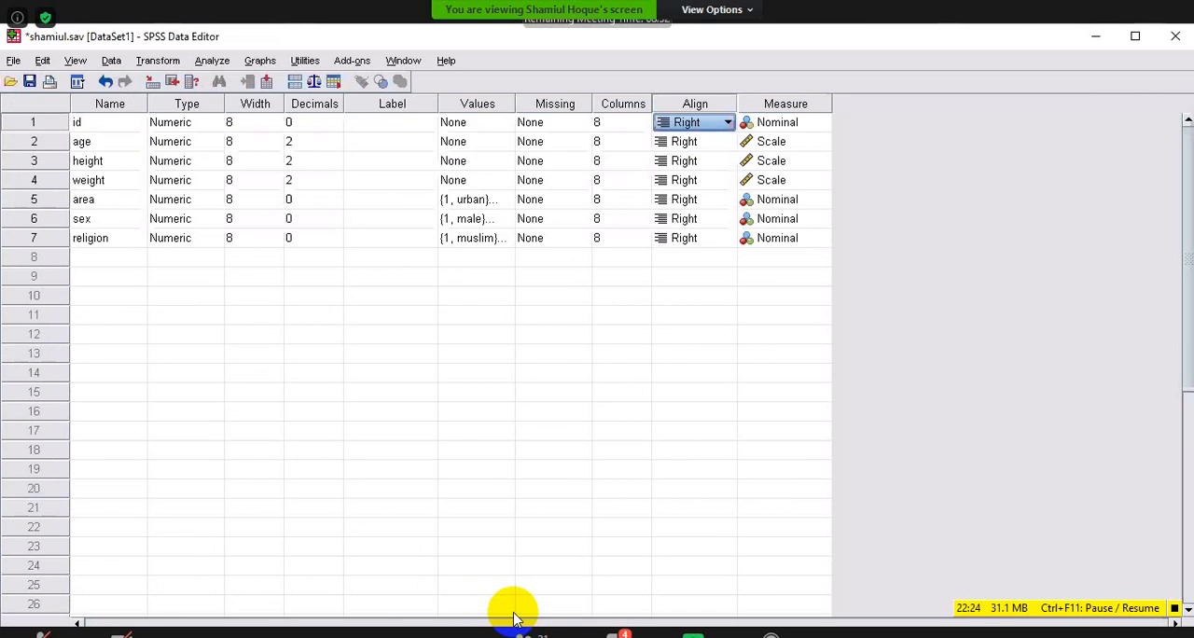
pyautogui.click(35, 635)
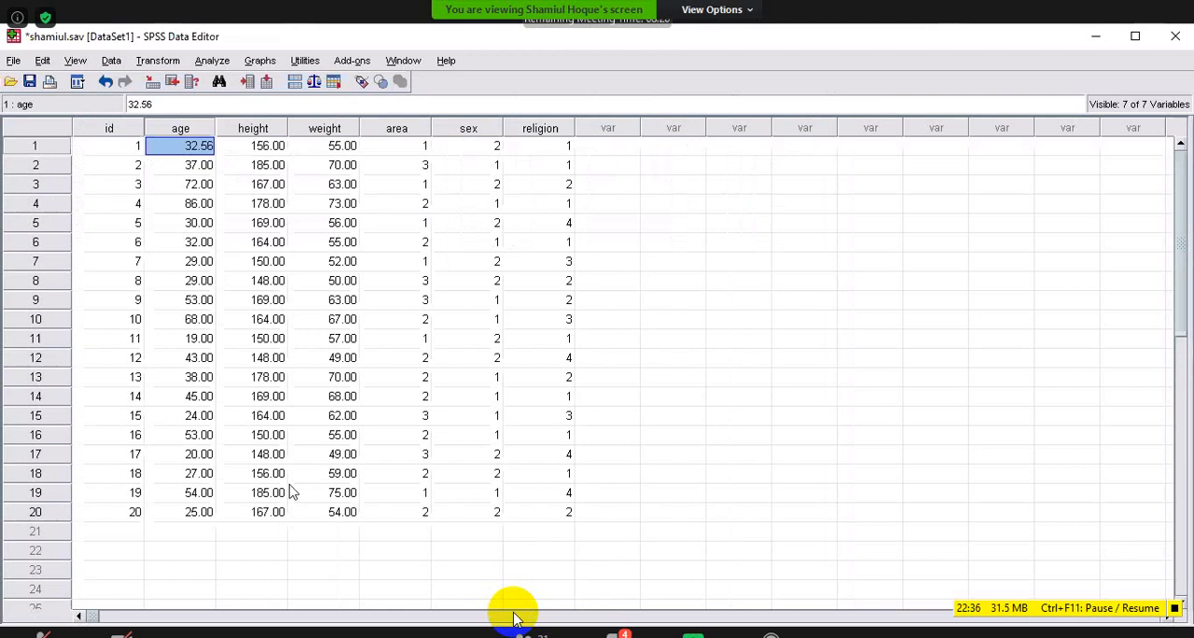
# Reduce the id variable's width to 2 and check the id column in Data View.
pyautogui.hotkey('ctrl', 't')
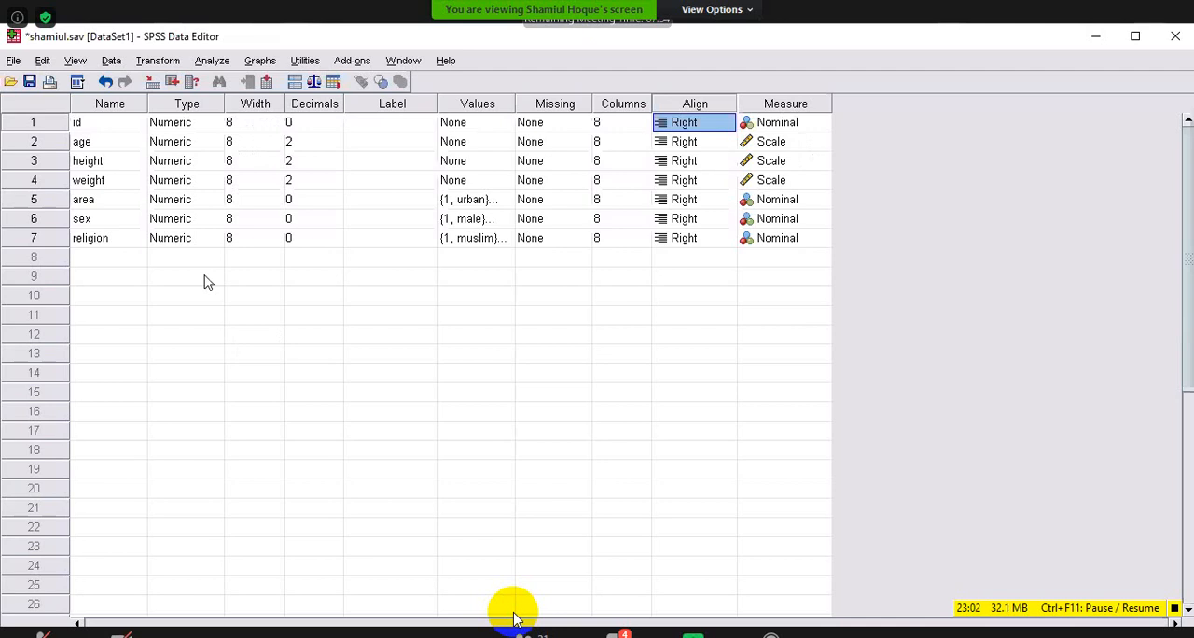
pyautogui.click(275, 126)
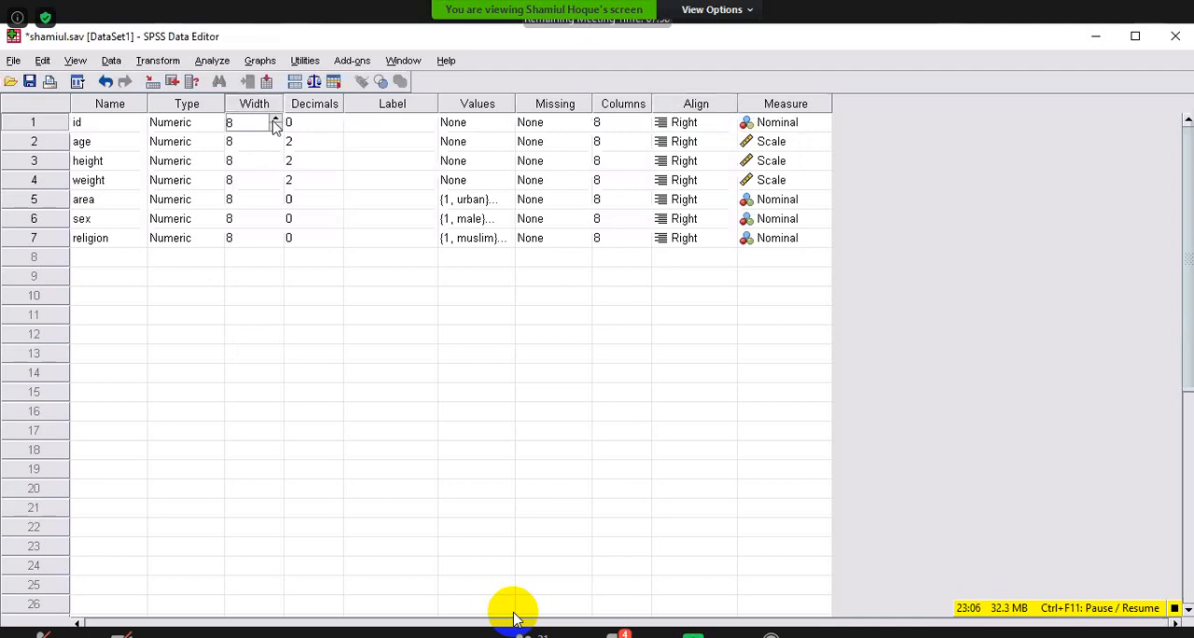
pyautogui.click(275, 119)
pyautogui.click(276, 130)
pyautogui.click(276, 129)
pyautogui.hotkey('ctrl', 't')
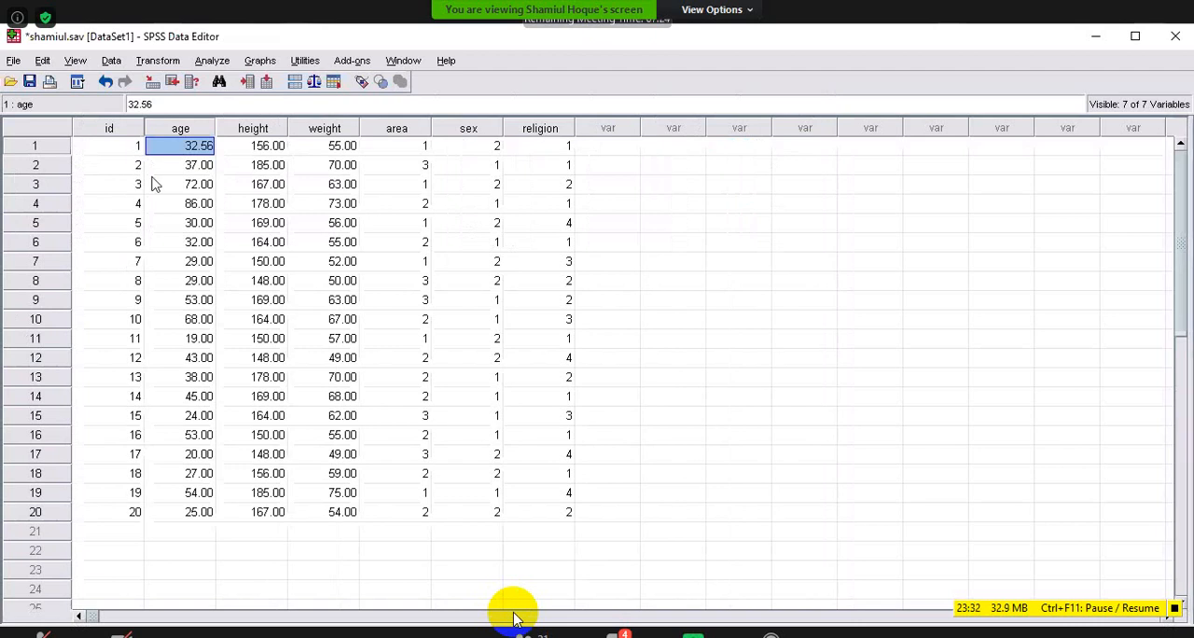
# Change the age of the first case to 32 in Data View.
pyautogui.doubleClick(214, 151)
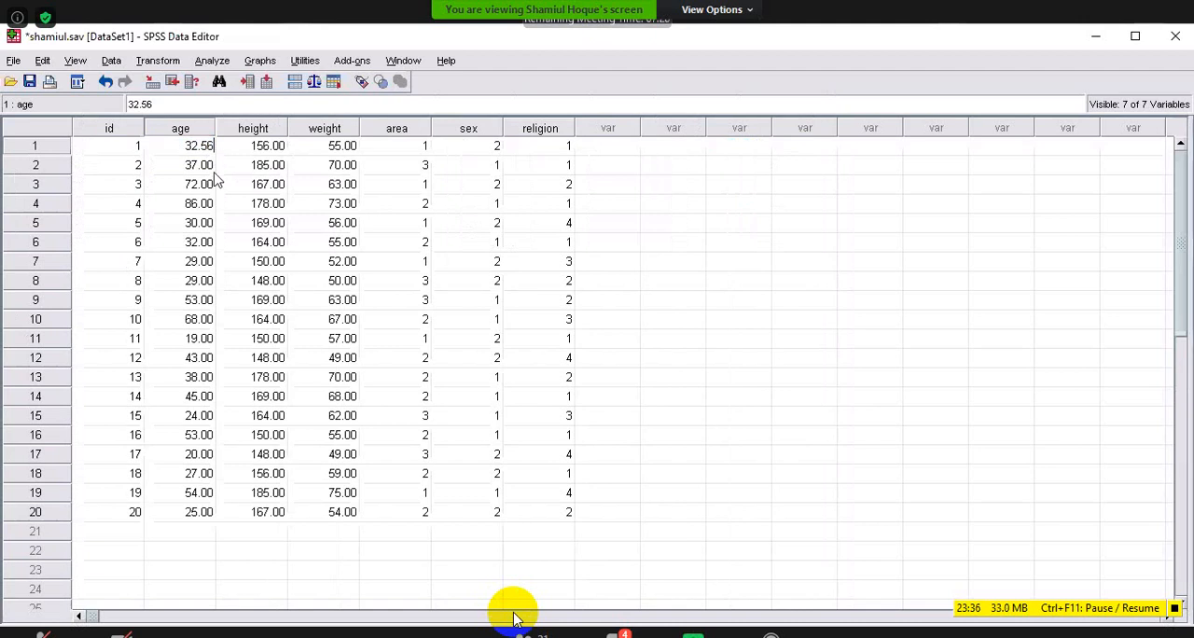
pyautogui.write('00000000000000000000000000000000000000000000000000000000000000000000000000000000000000000000000000000000000000000000000000000000000000000000000000000000000000000000000000')
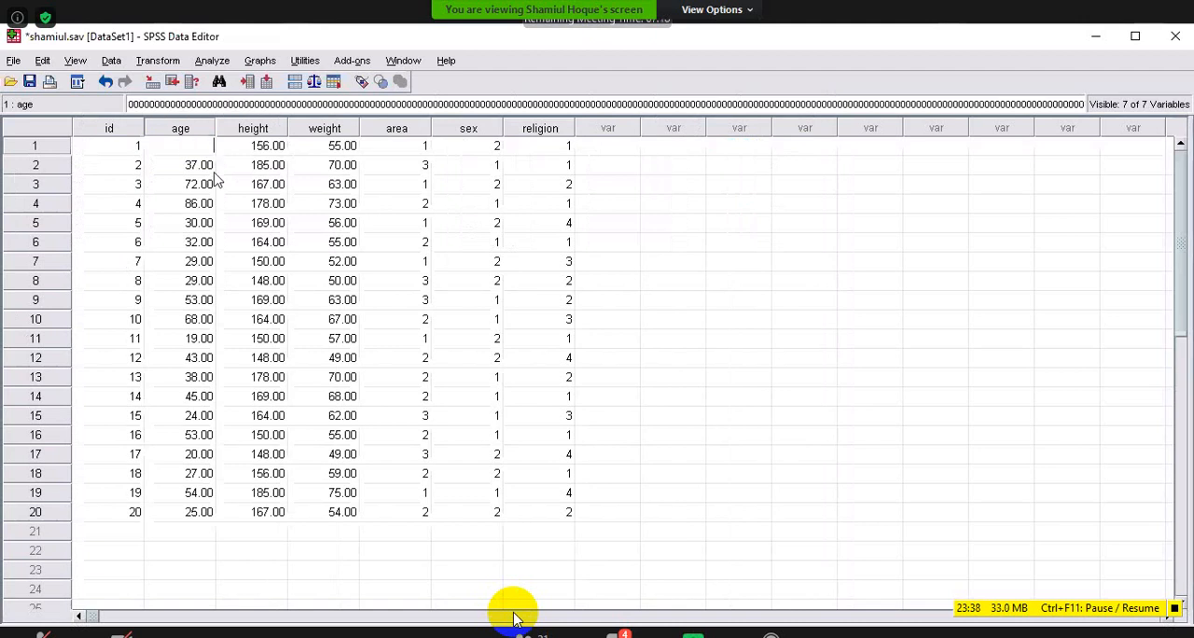
pyautogui.press('BackSpace')
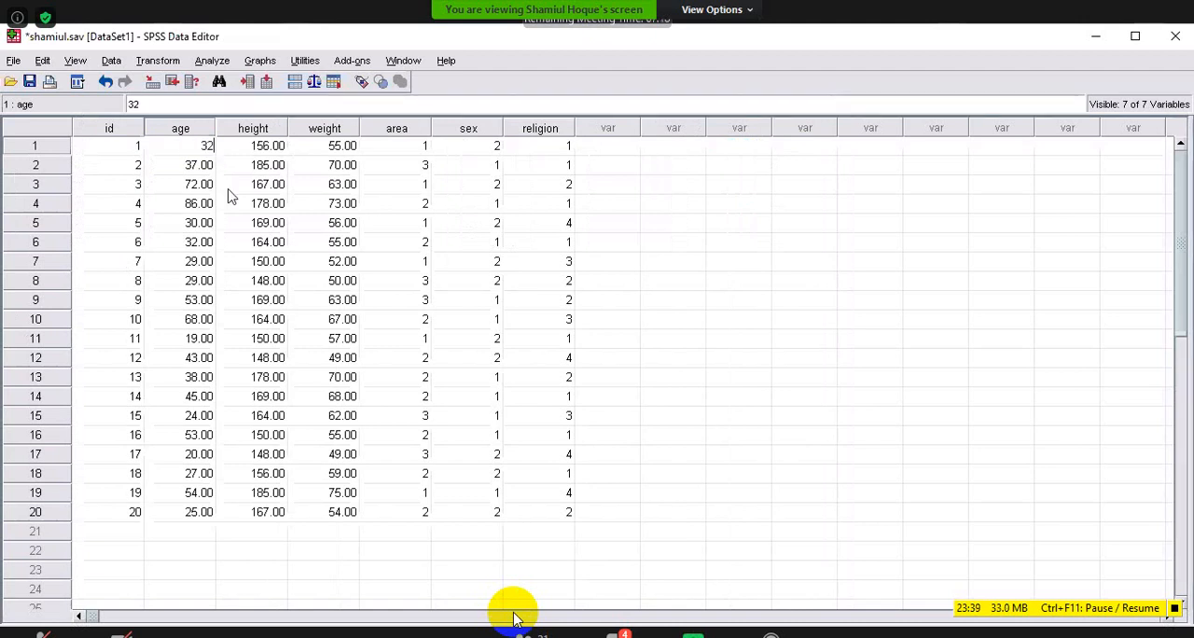
pyautogui.click(252, 532)
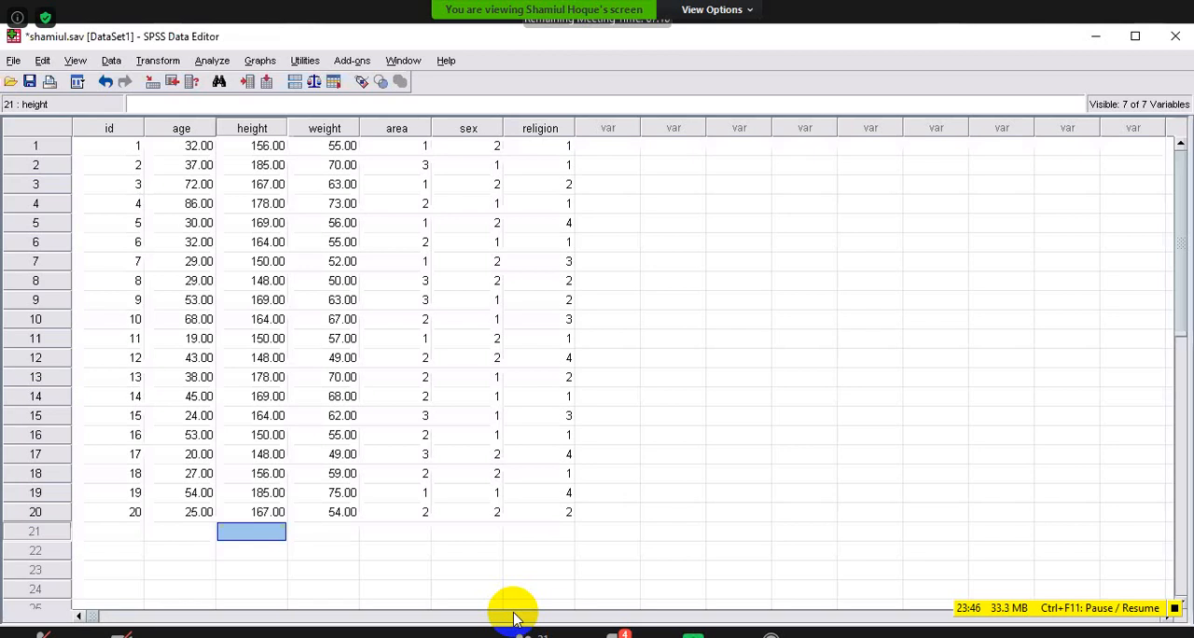
# Try to reduce the age variable's width while keeping its two decimals, and dismiss the resulting message.
pyautogui.click(86, 631)
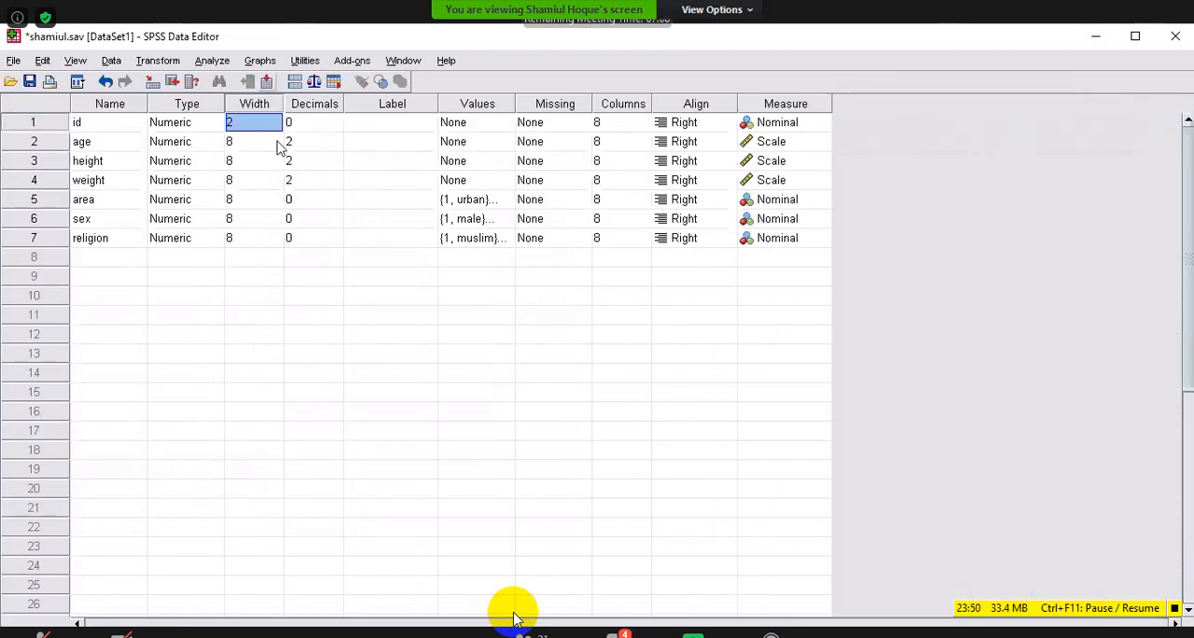
pyautogui.click(276, 147)
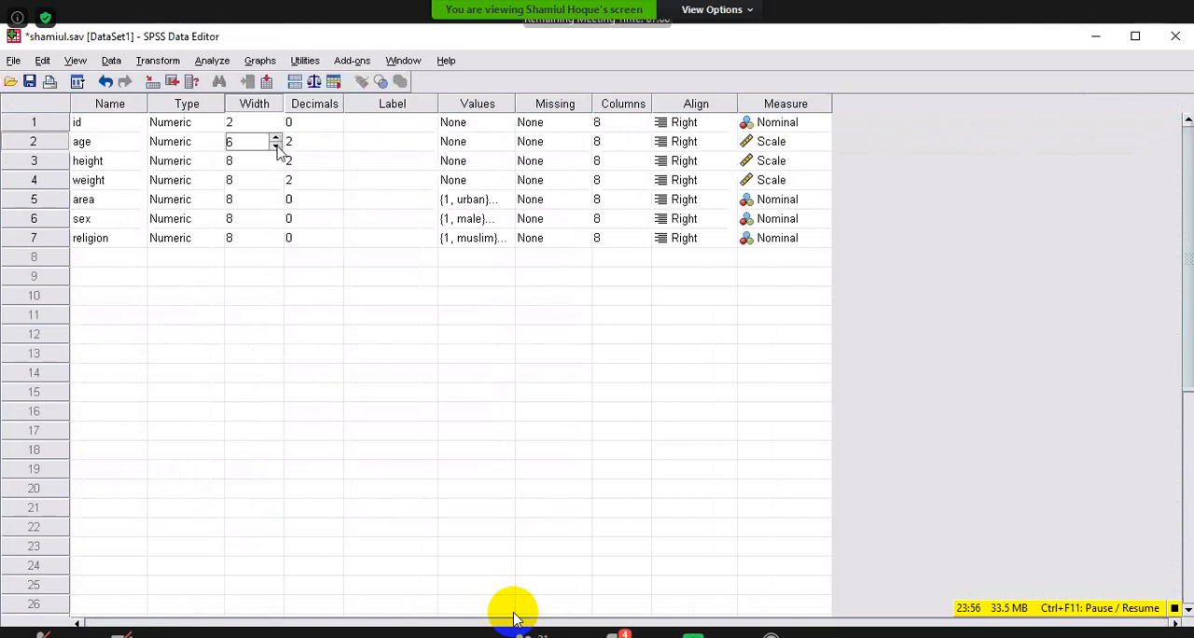
pyautogui.click(277, 147)
pyautogui.click(277, 146)
pyautogui.click(277, 147)
pyautogui.click(276, 147)
pyautogui.hotkey('ctrl', 't')
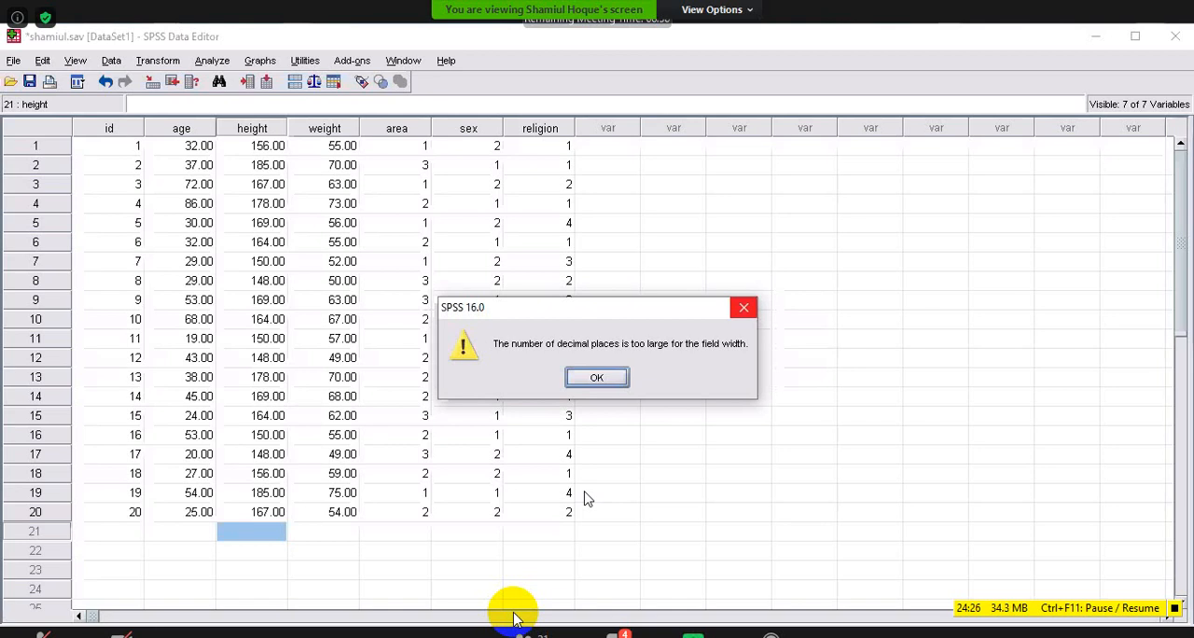
pyautogui.press('Return')
# Increase the id variable's width to 12 and check the id column in Data View.
pyautogui.hotkey('ctrl', 't')
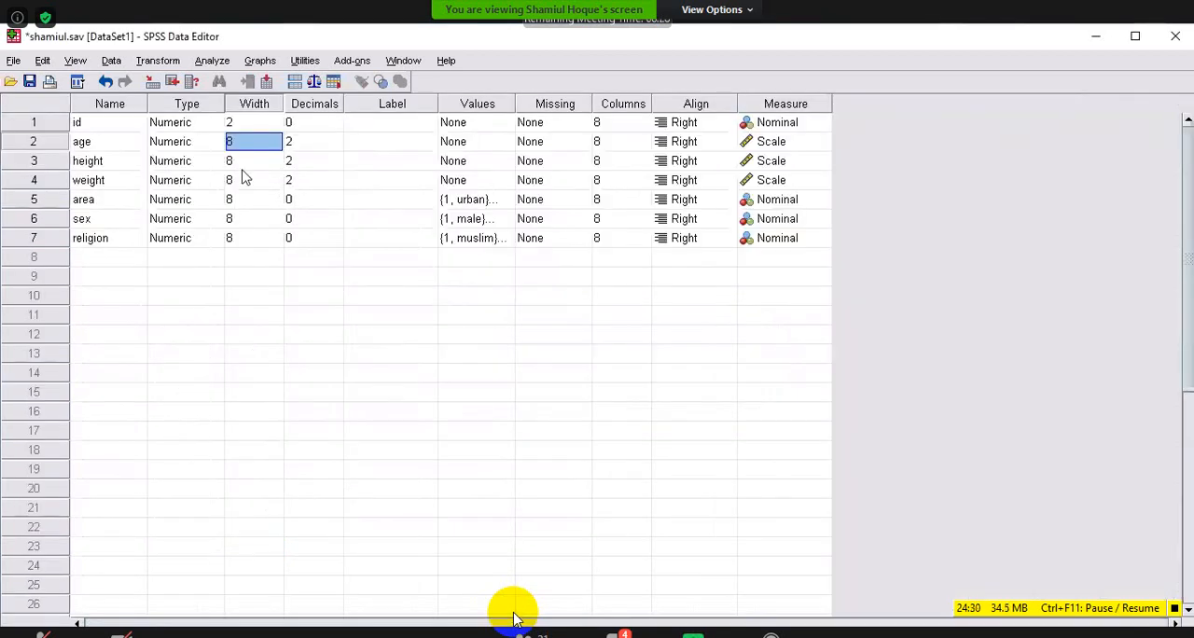
pyautogui.click(251, 124)
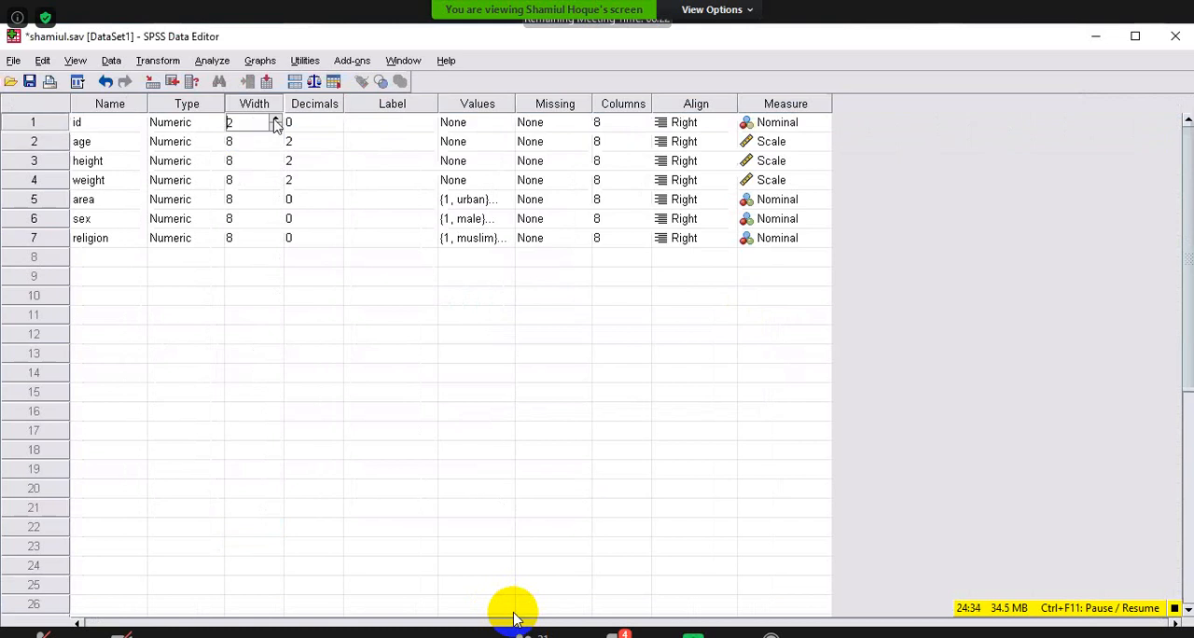
pyautogui.click(274, 118)
pyautogui.click(275, 119)
pyautogui.click(275, 119)
pyautogui.click(274, 118)
pyautogui.click(21, 631)
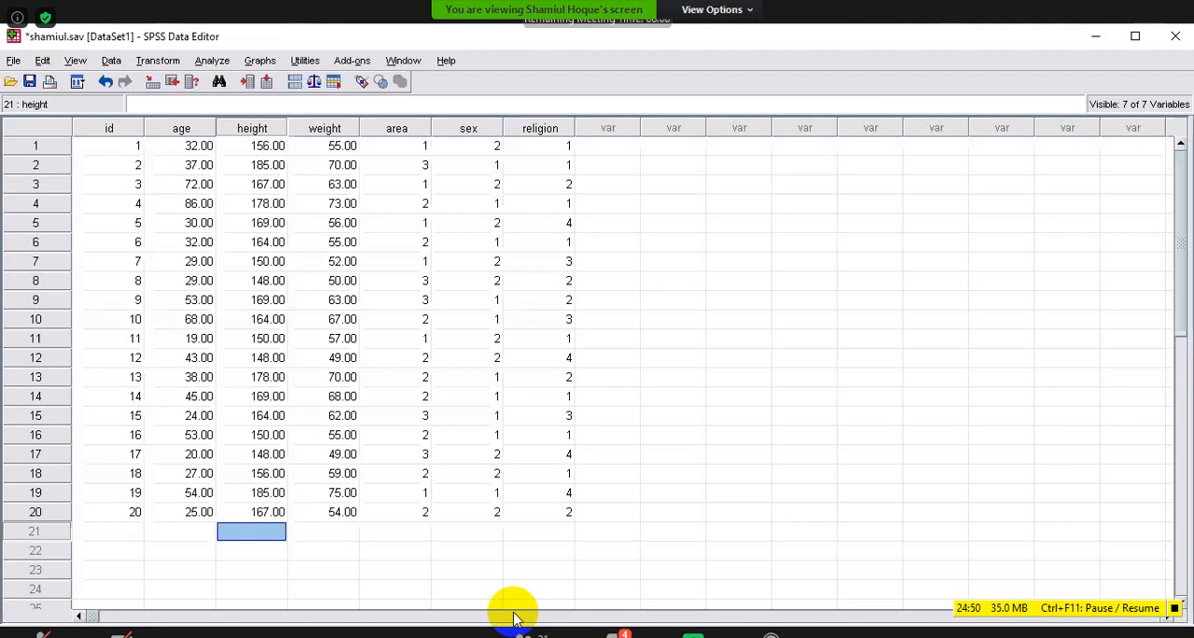
# Set the id variable's width back to 8 in Variable View.
pyautogui.hotkey('ctrl', 't')
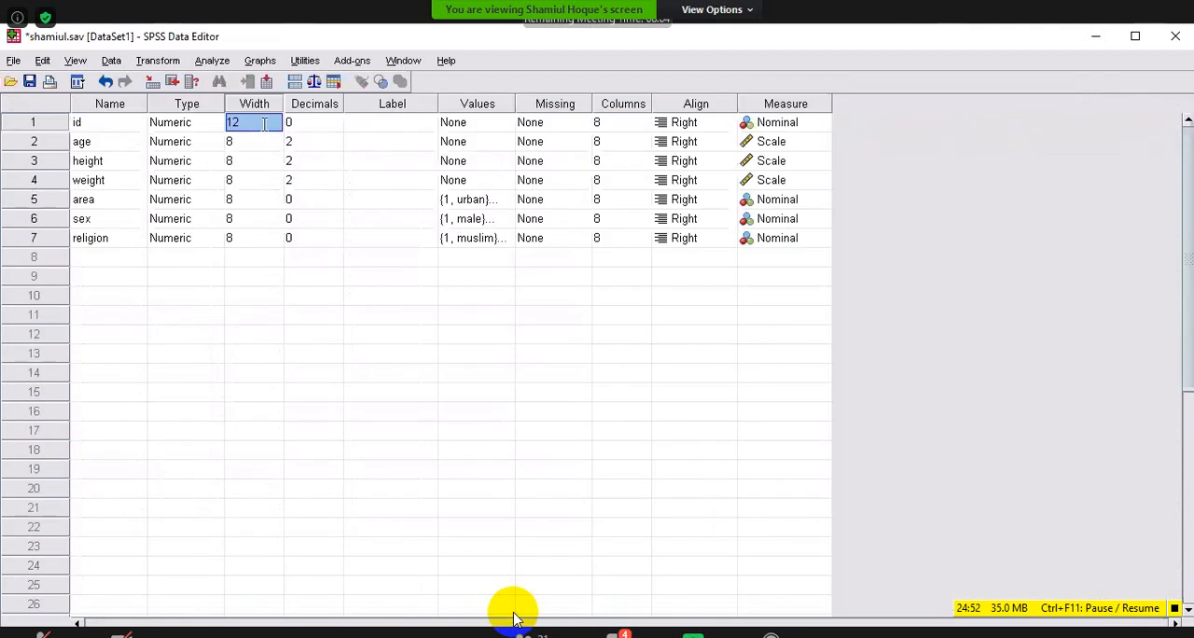
pyautogui.click(266, 122)
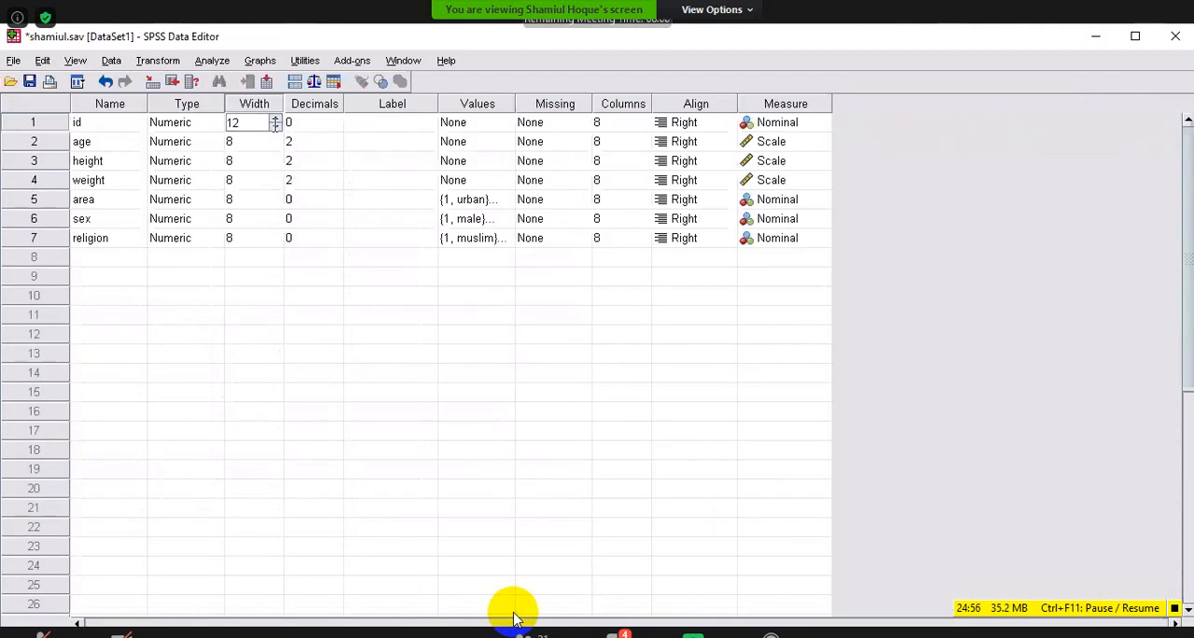
pyautogui.click(275, 125)
pyautogui.press('BackSpace')
pyautogui.write('8')
# Set the religion variable's width to 3 and check the religion column in Data View.
pyautogui.click(240, 240)
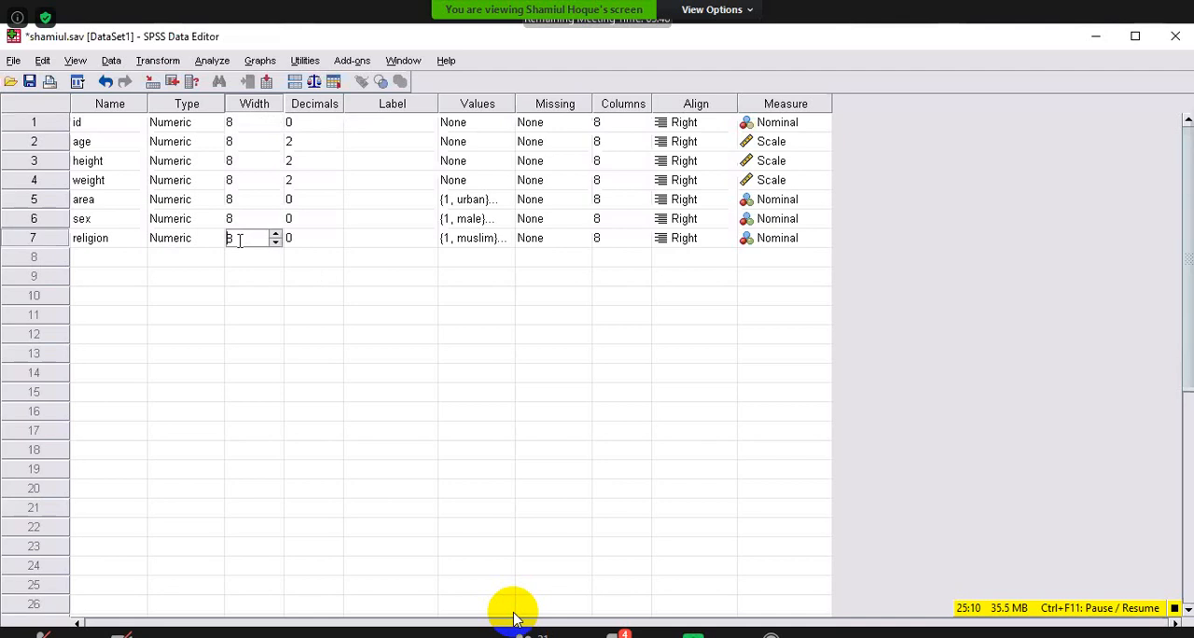
pyautogui.doubleClick(240, 241)
pyautogui.write('3')
pyautogui.click(34, 634)
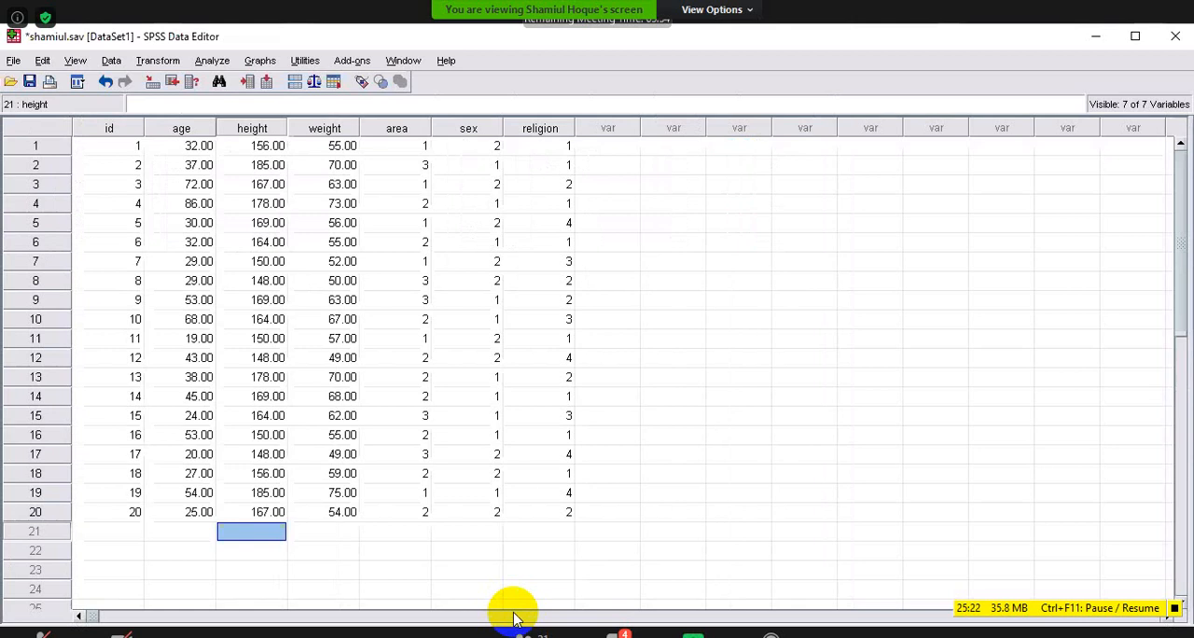
# Set the religion variable's width back to 8 in Variable View.
pyautogui.click(112, 623)
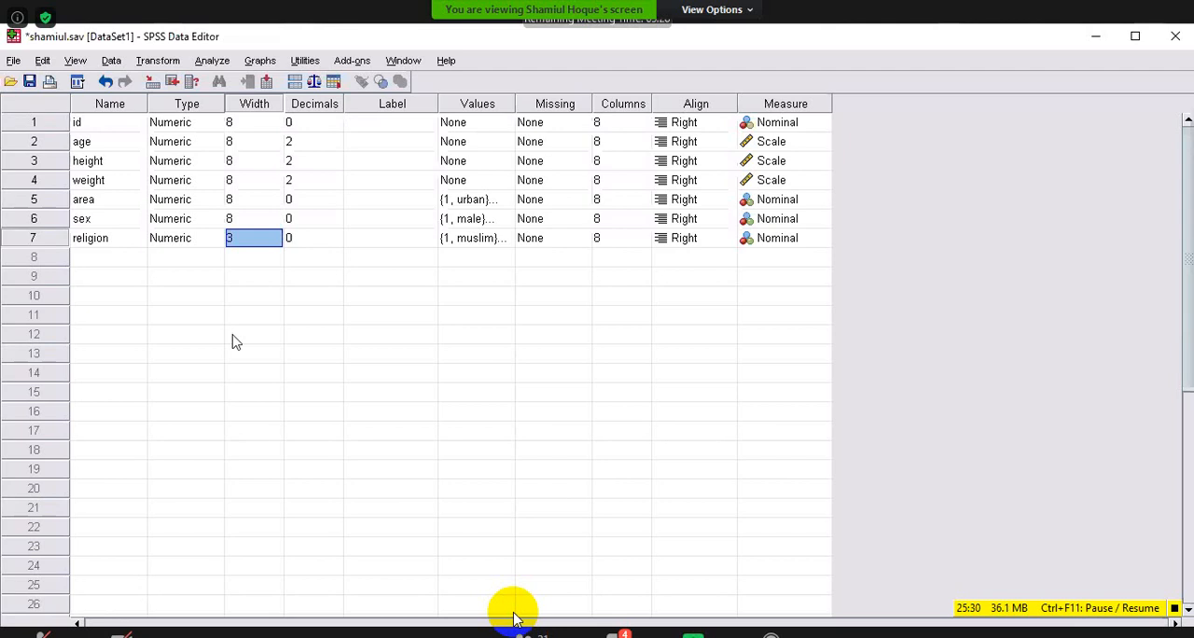
pyautogui.click(240, 239)
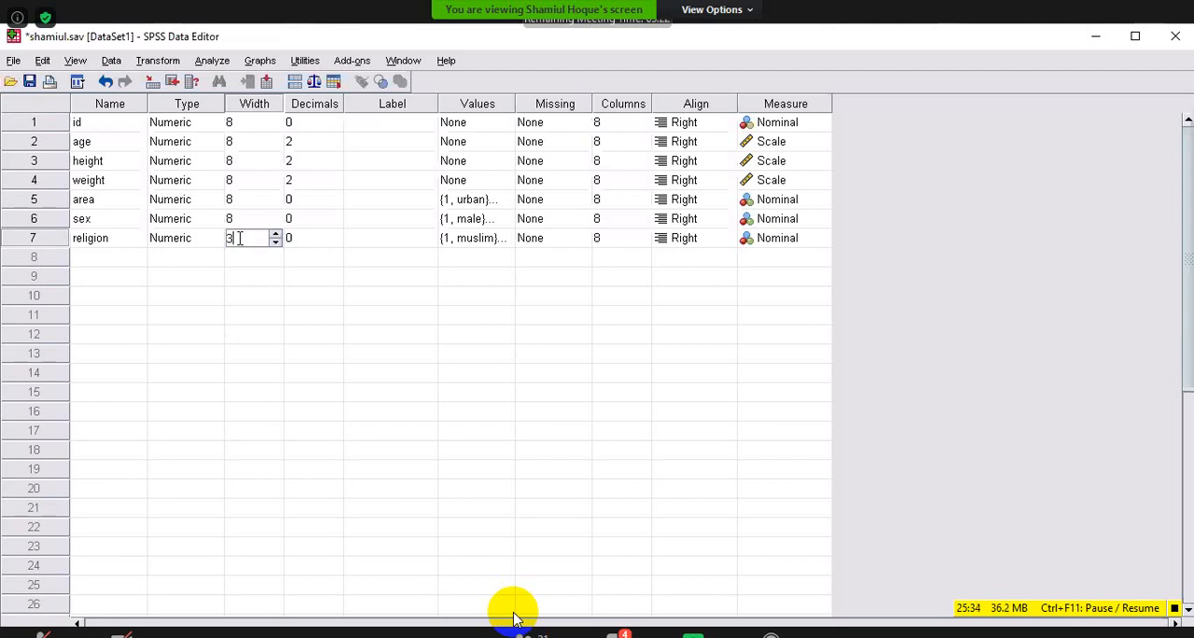
pyautogui.press('BackSpace')
pyautogui.write('8')
pyautogui.press('Return')
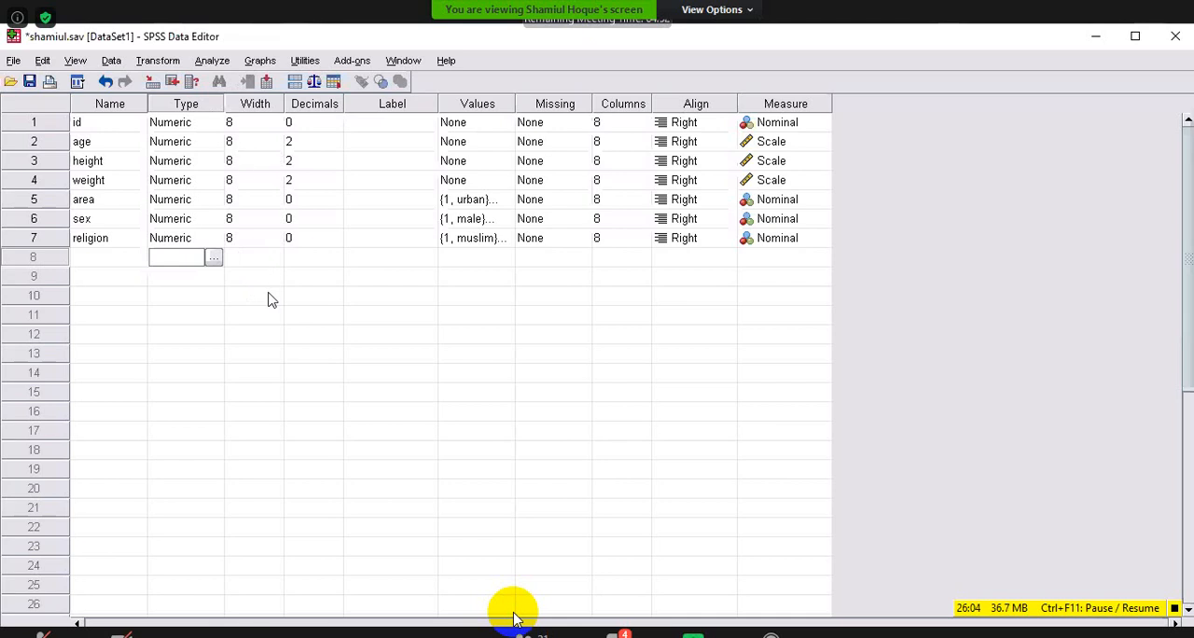
# Set the id variable's width to 1 and check the id column in Data View.
pyautogui.click(245, 124)
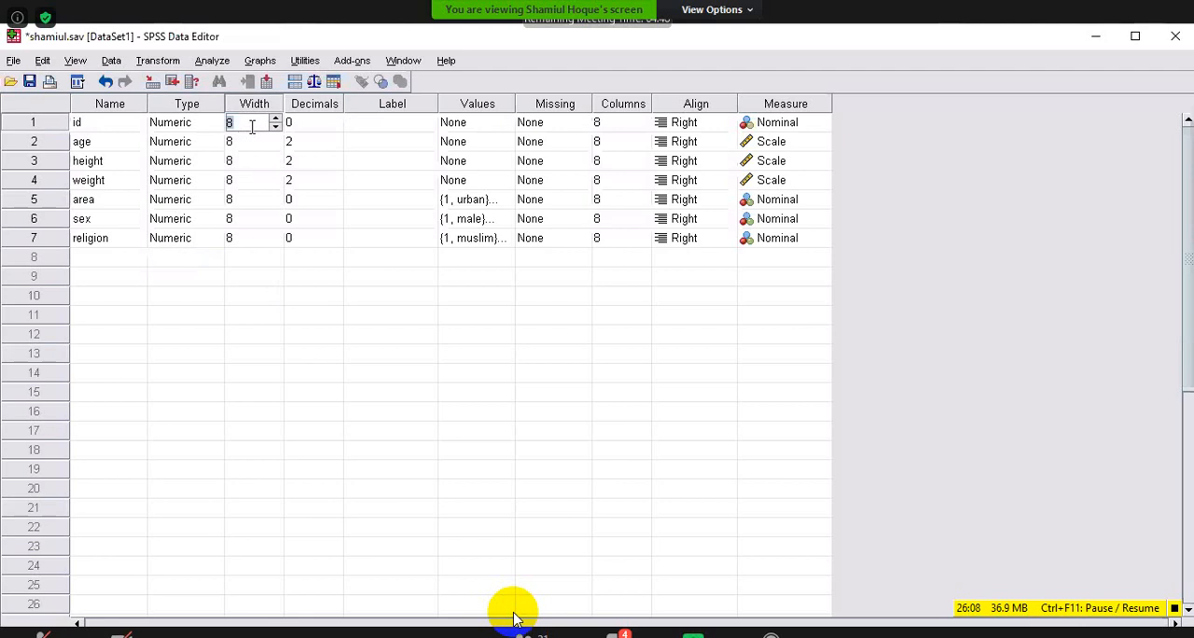
pyautogui.write('1')
pyautogui.hotkey('ctrl', 't')
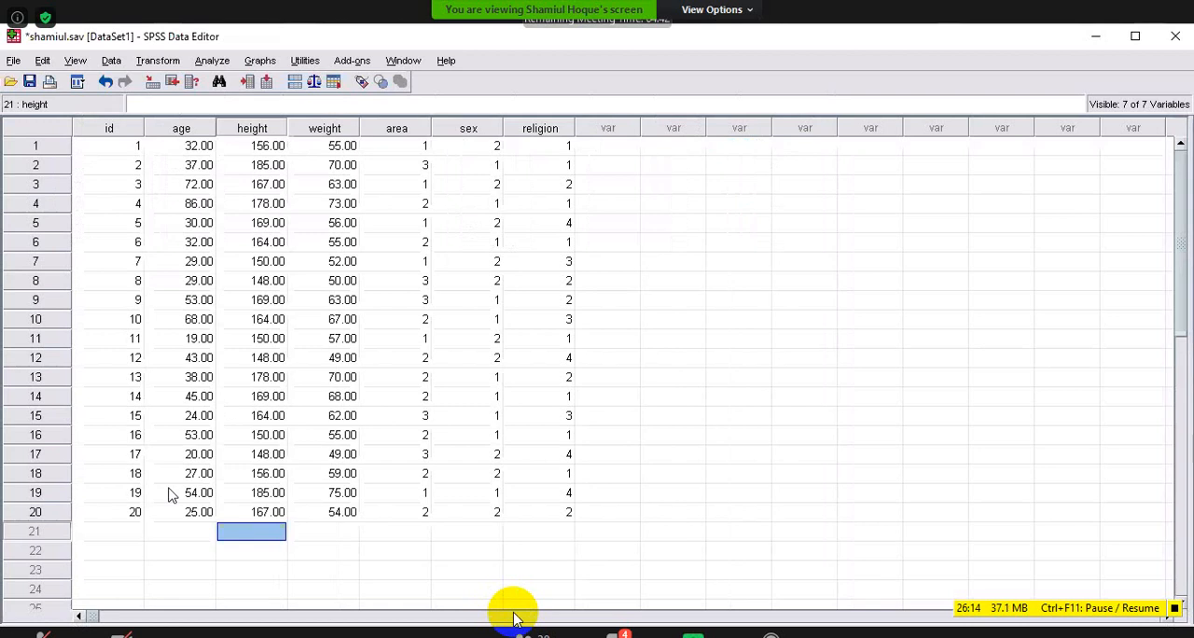
# Restore the id variable's width to 8 in Variable View.
pyautogui.hotkey('ctrl', 't')
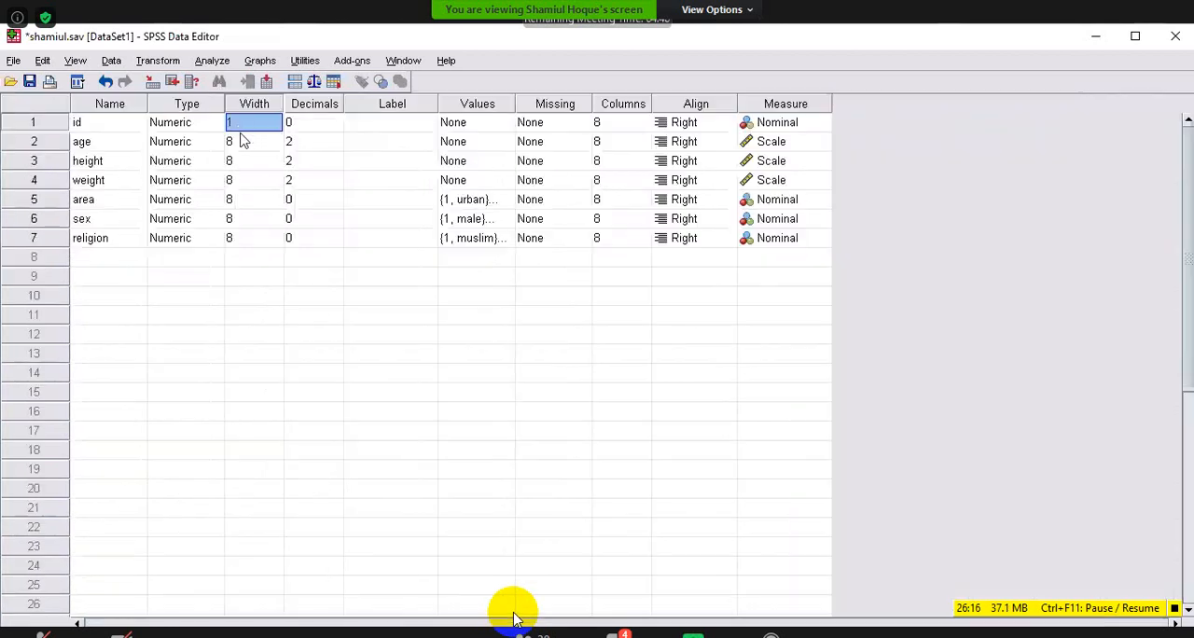
pyautogui.click(241, 131)
pyautogui.doubleClick(238, 122)
pyautogui.write('8')
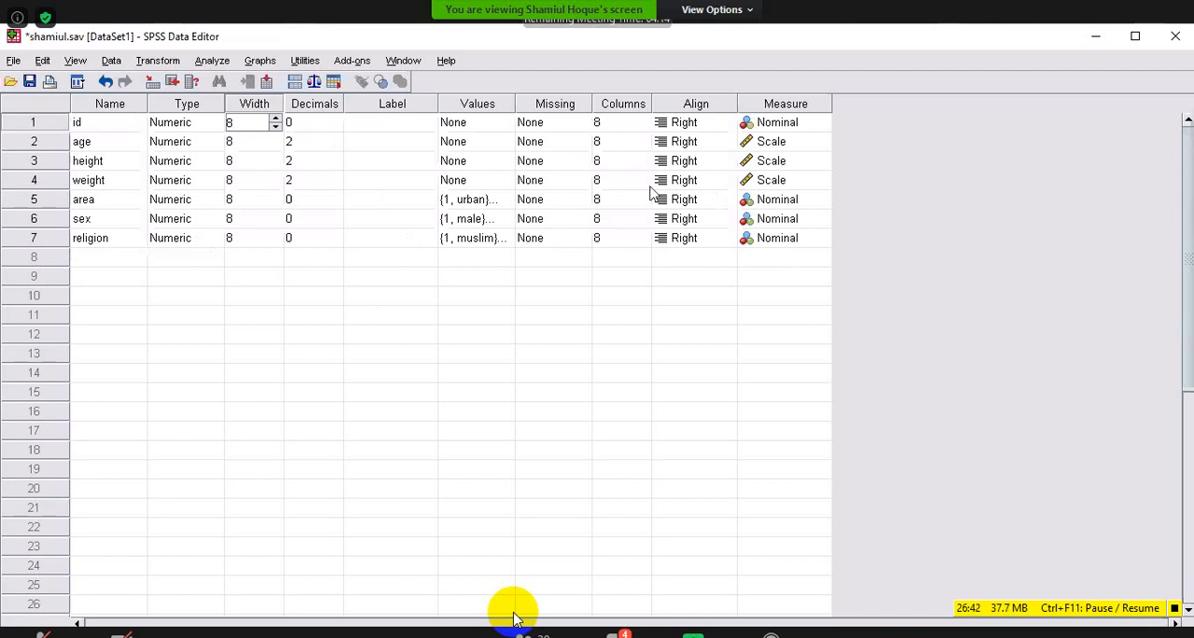
pyautogui.hotkey('ctrl', 'Down')
# Set the id variable's Columns value to 1, check the id column in Data View and return to Variable View.
pyautogui.click(613, 128)
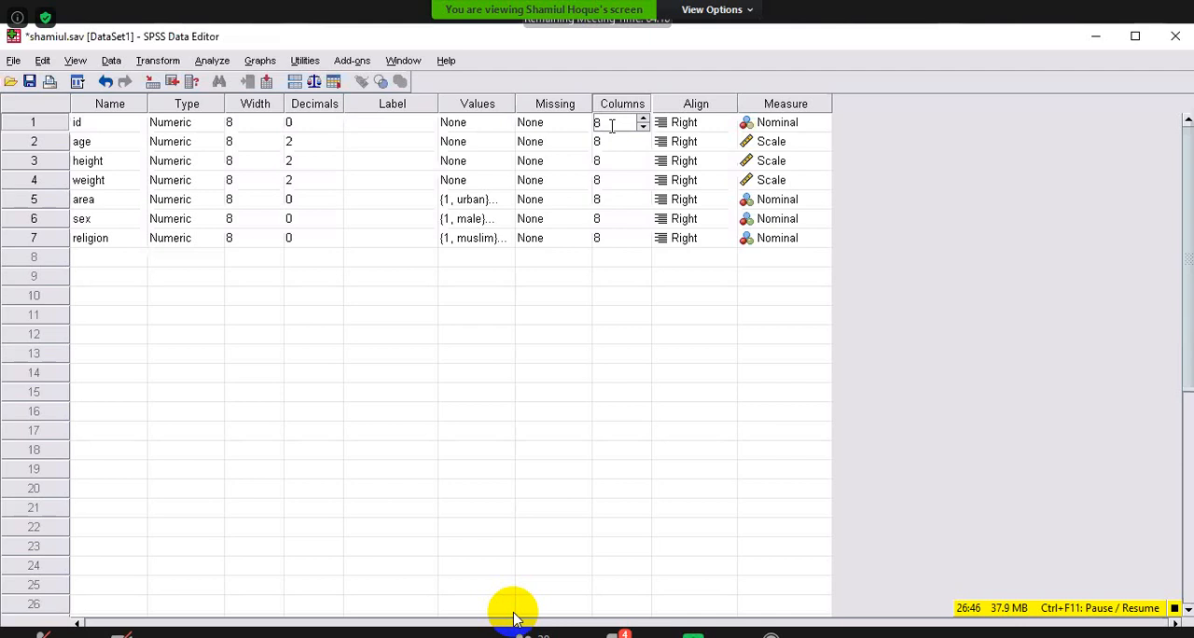
pyautogui.press('BackSpace')
pyautogui.write('1')
pyautogui.click(36, 633)
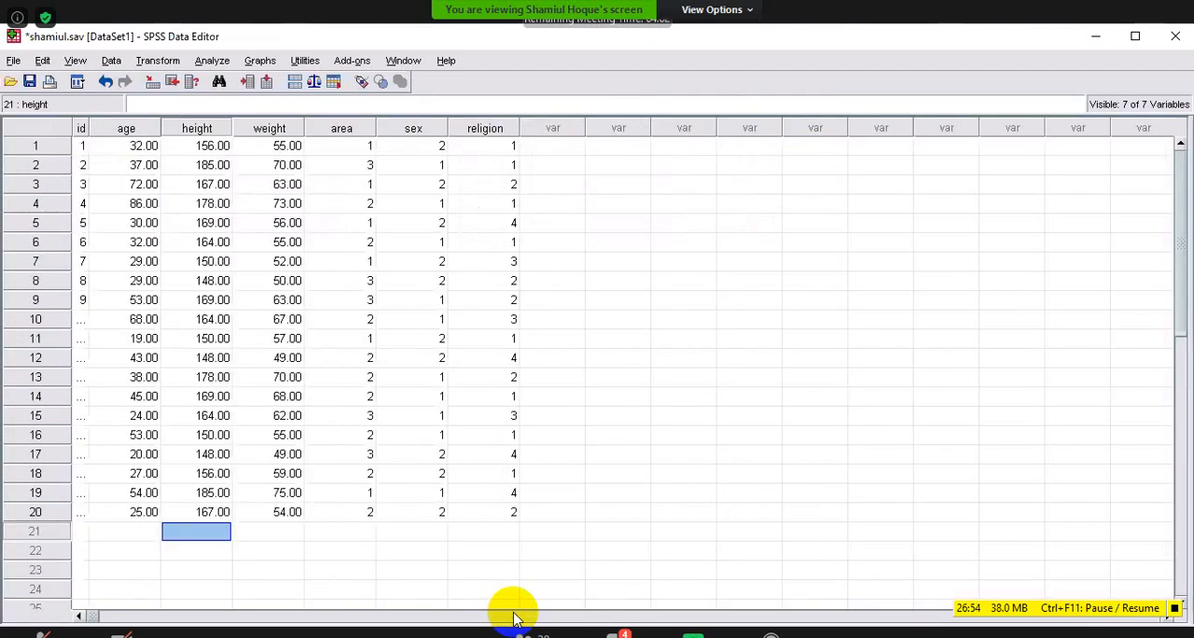
pyautogui.click(99, 633)
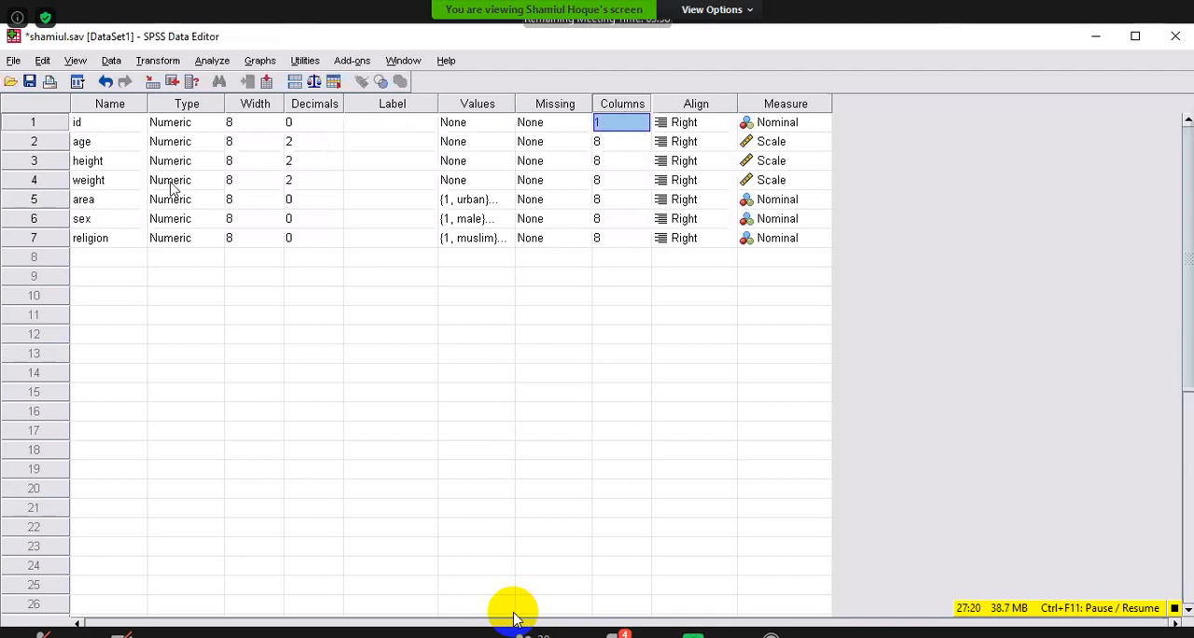
# Set the id variable's Columns value to 4, check the id column in Data View and return to Variable View.
pyautogui.click(613, 126)
pyautogui.press('BackSpace')
pyautogui.write('2')
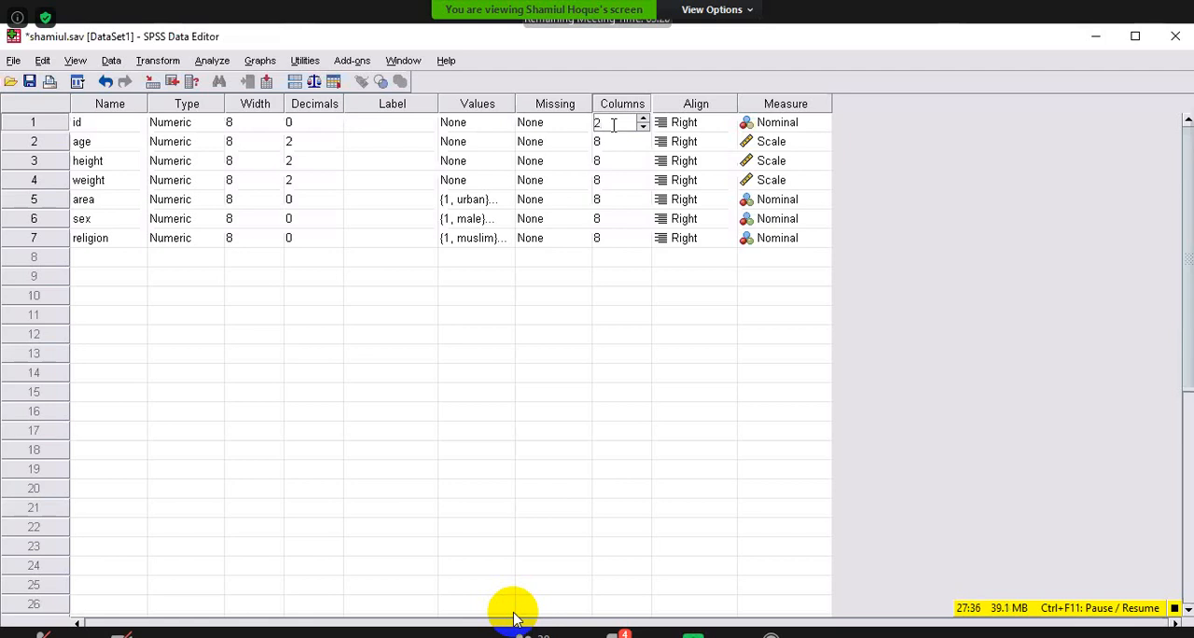
pyautogui.press('BackSpace')
pyautogui.write('4')
pyautogui.hotkey('ctrl', 't')
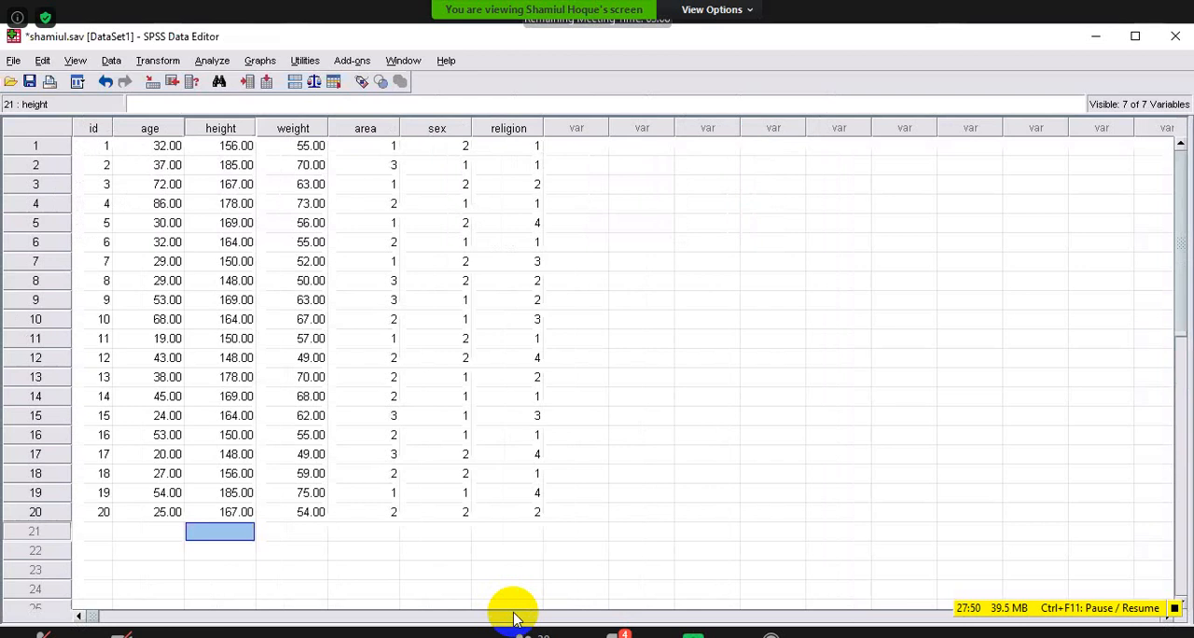
pyautogui.click(85, 633)
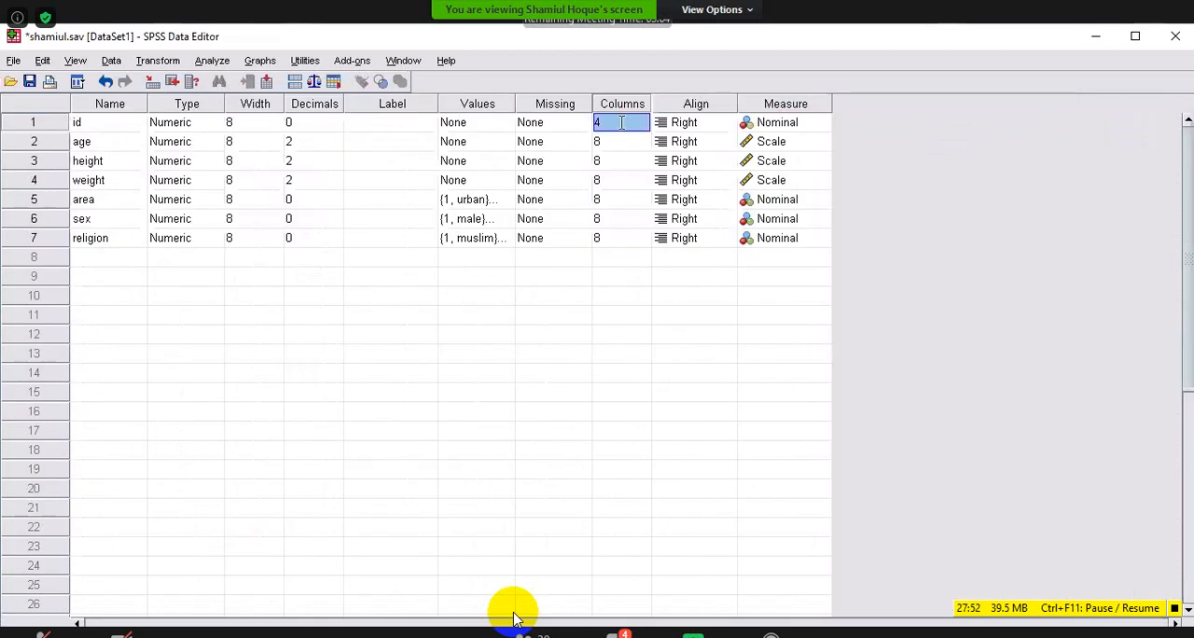
# Set the id variable's Columns value back to 1 and check the narrowed id column in Data View before returning to Variable View.
pyautogui.click(621, 123)
pyautogui.write('1')
pyautogui.click(36, 631)
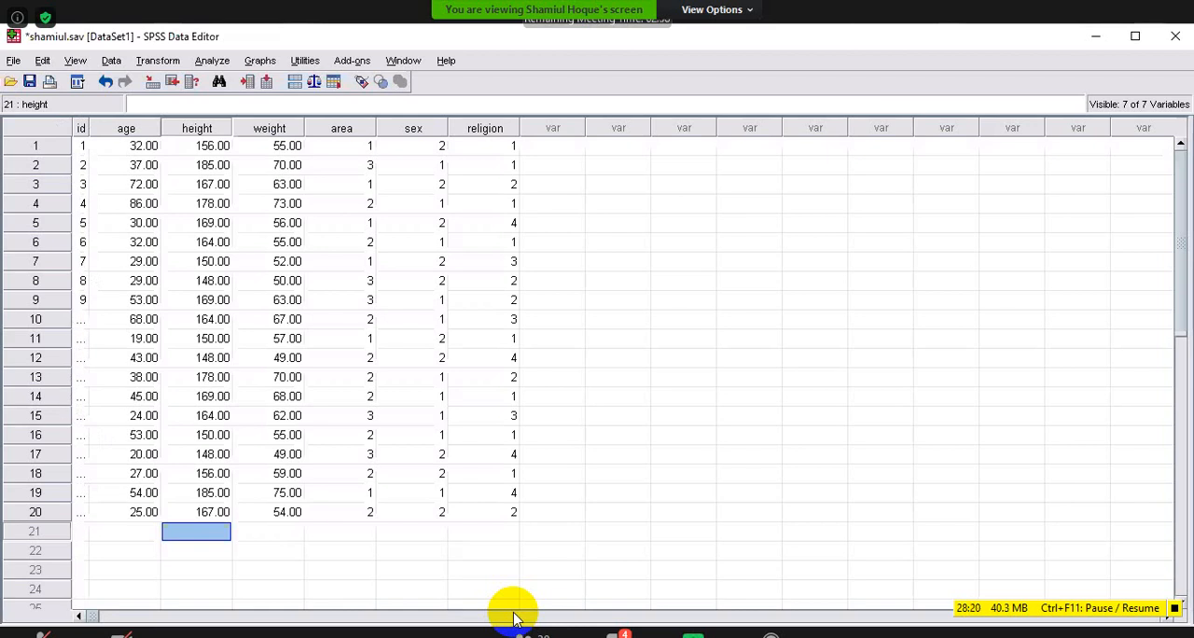
pyautogui.hotkey('ctrl', 't')
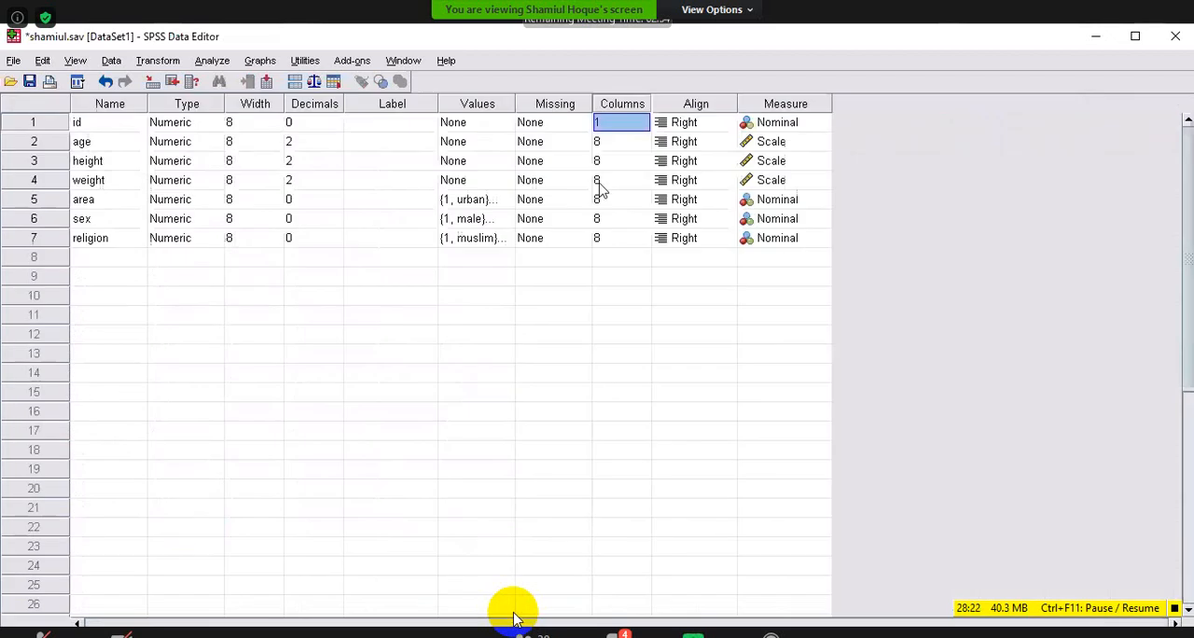
# Restore the id variable's Columns value to 8 in Variable View.
pyautogui.click(614, 123)
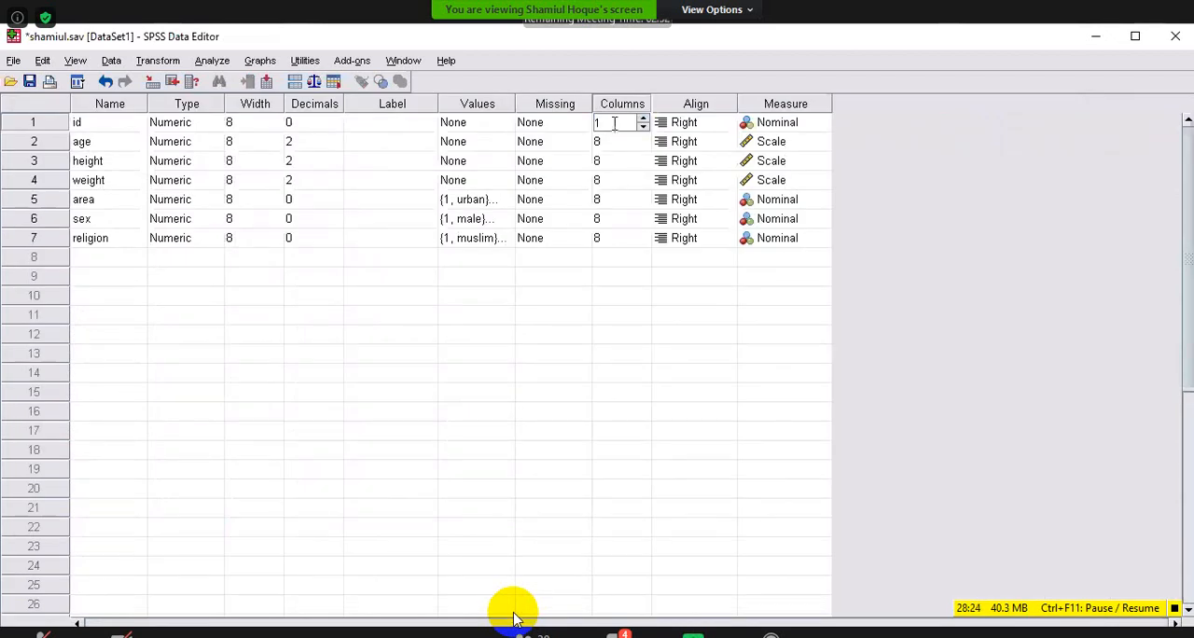
pyautogui.doubleClick(614, 123)
pyautogui.write('8')
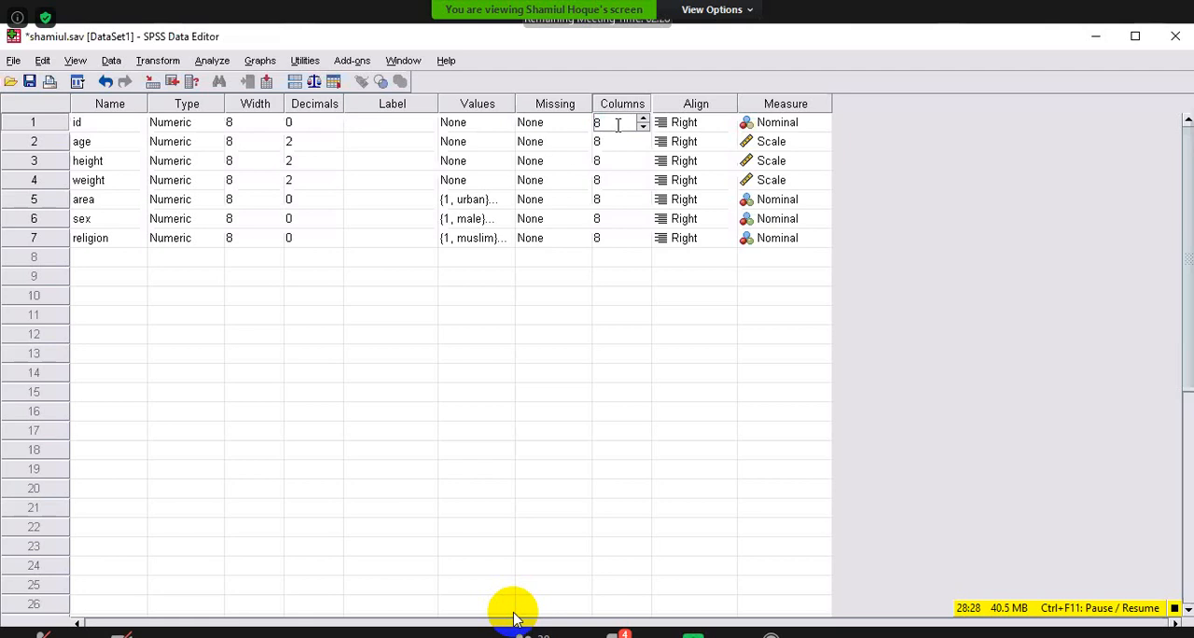
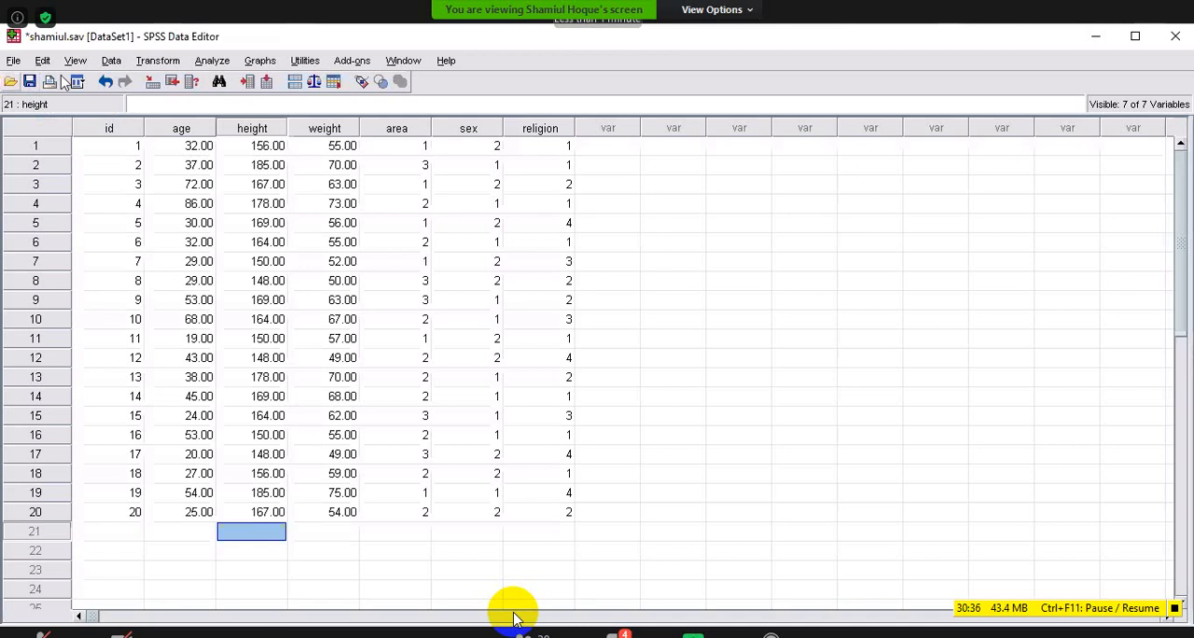
pyautogui.click(13, 61)
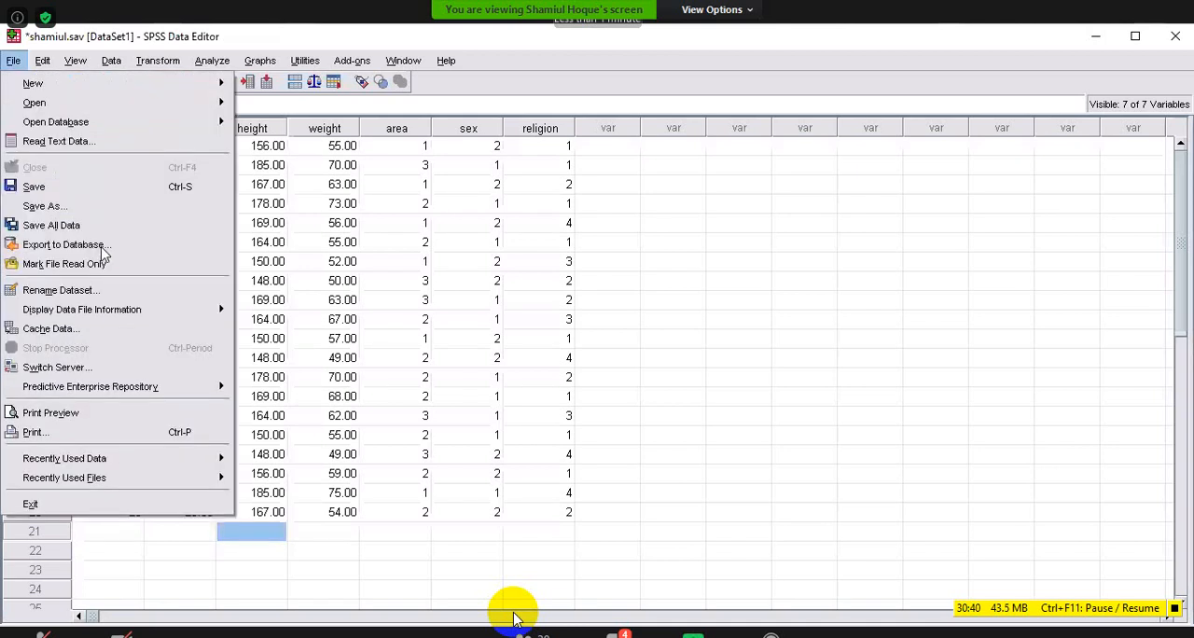
pyautogui.click(56, 209)
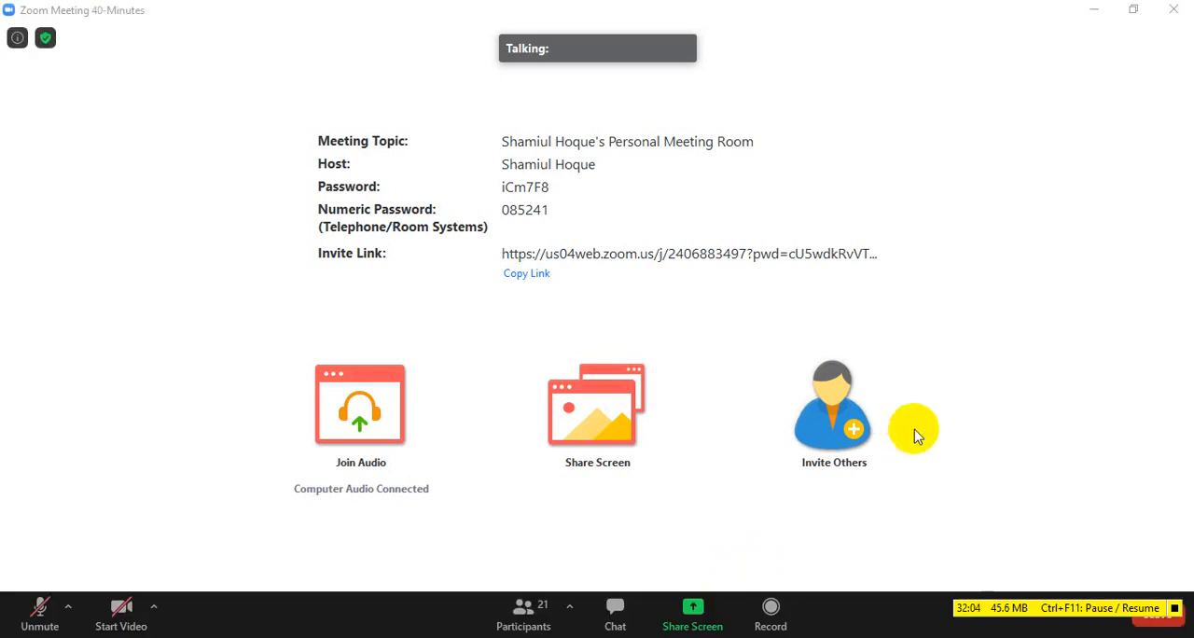
pyautogui.click(1175, 609)
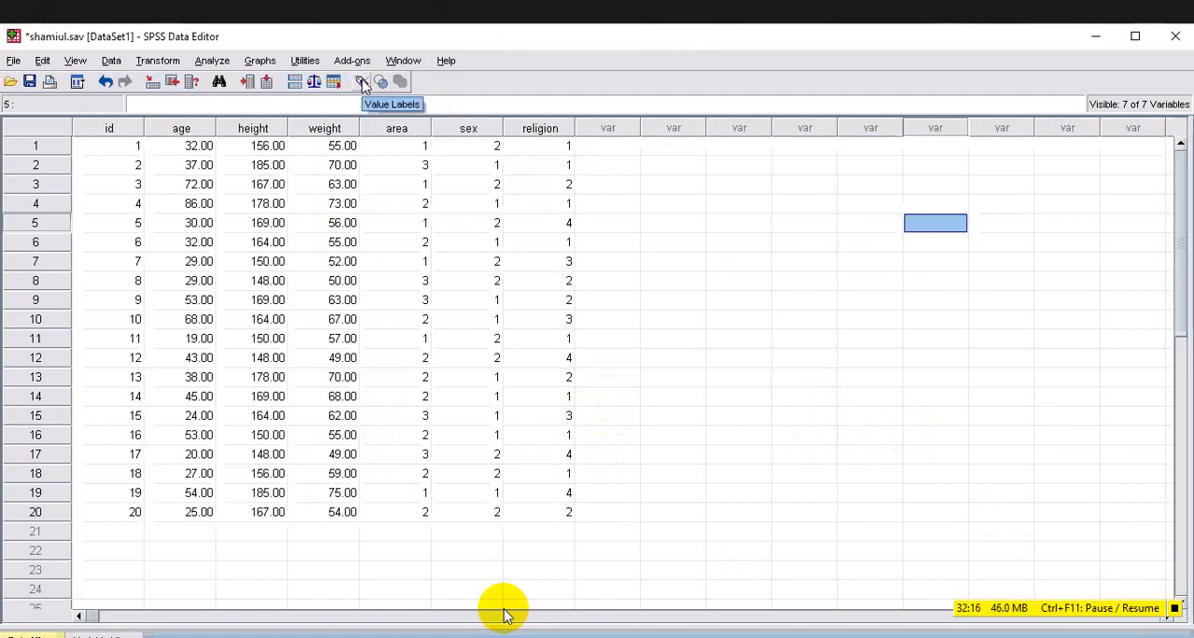
pyautogui.click(364, 84)
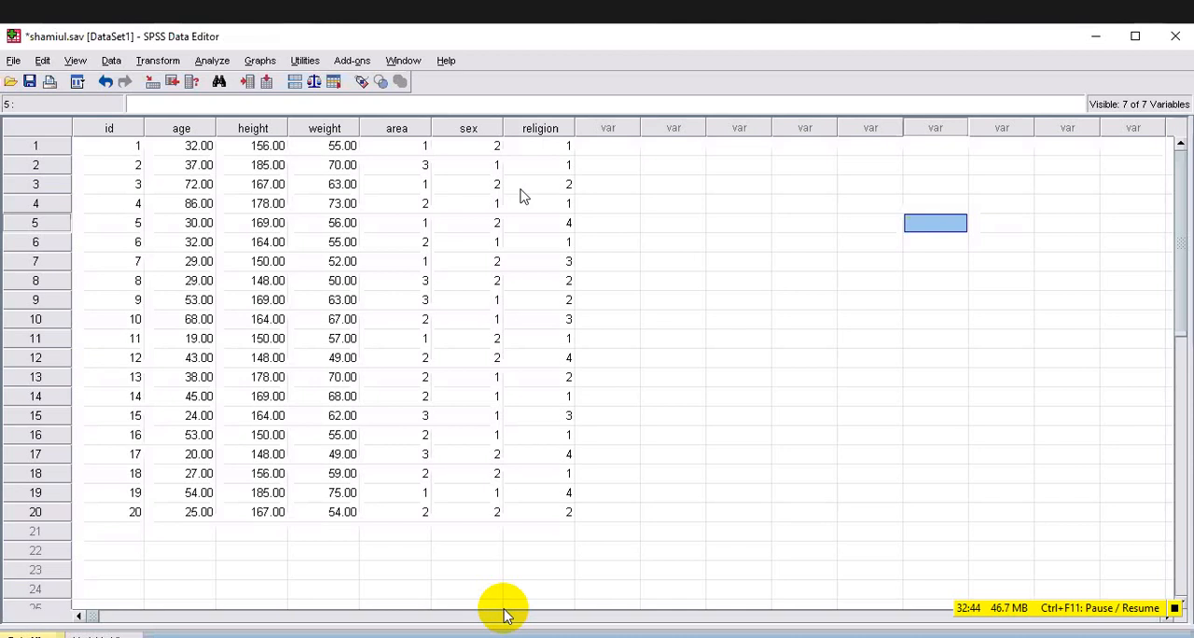
pyautogui.click(1, 80)
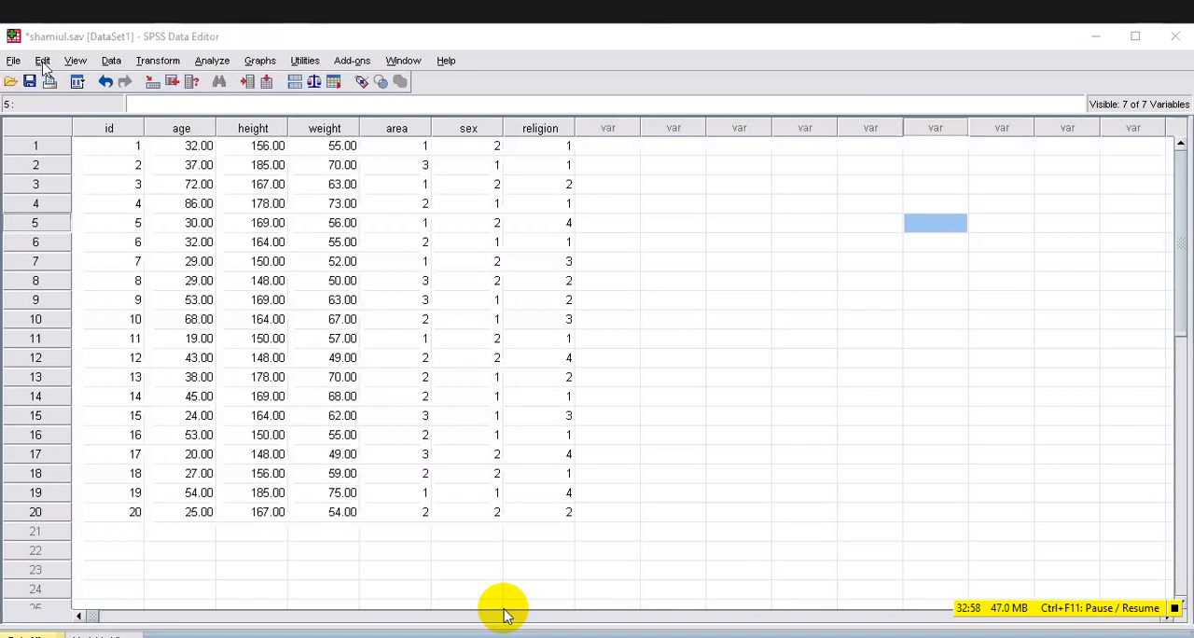
pyautogui.click(42, 63)
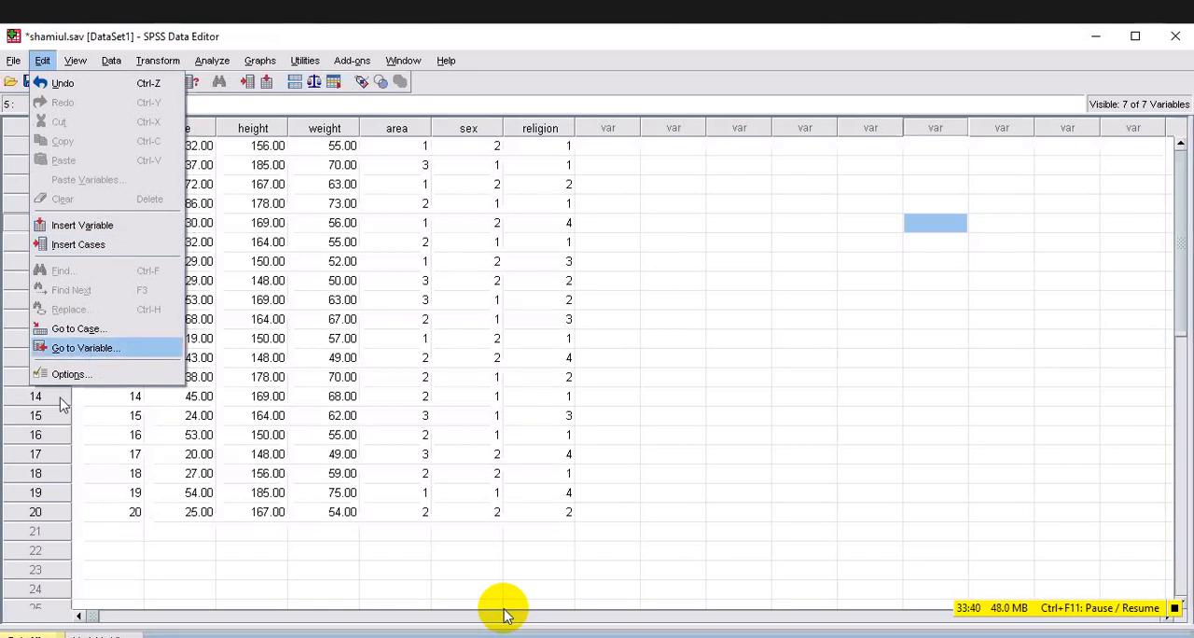
pyautogui.press('Return')
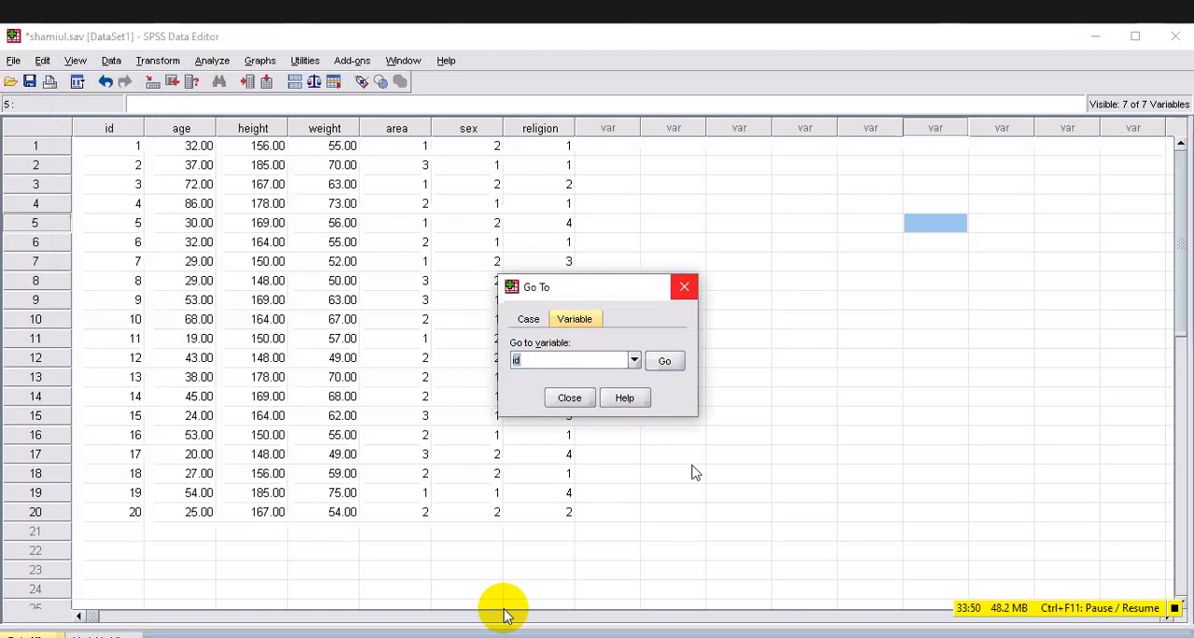
pyautogui.click(684, 287)
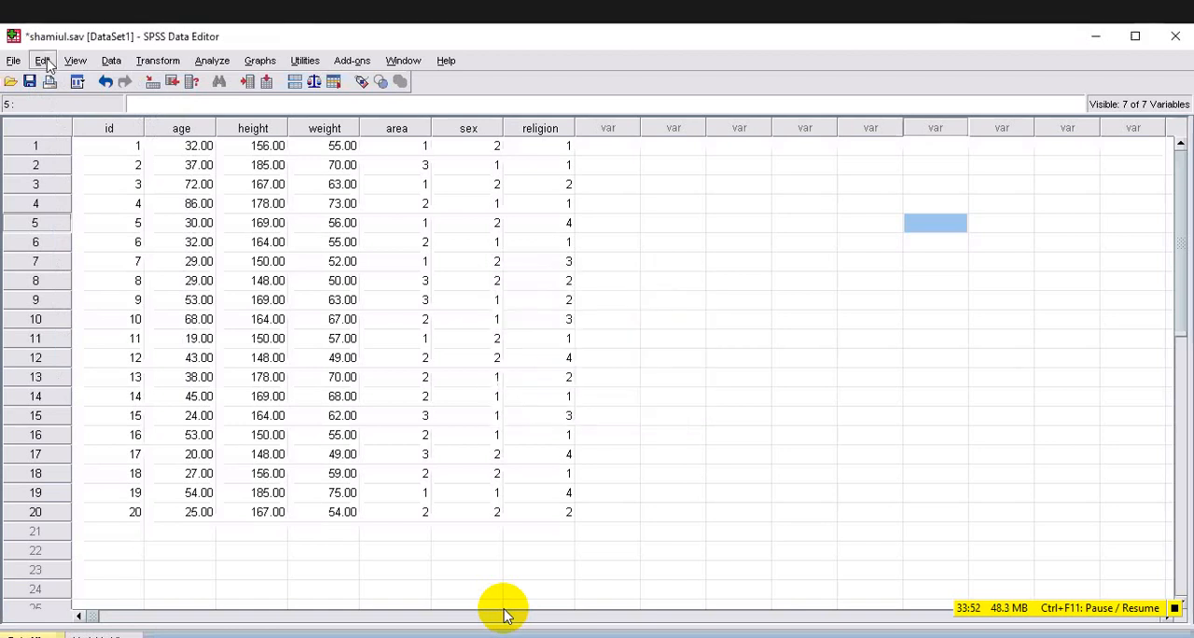
# Open the Go To dialog and examine its Case and Variable options, including the list of variables that can be chosen.
pyautogui.click(47, 61)
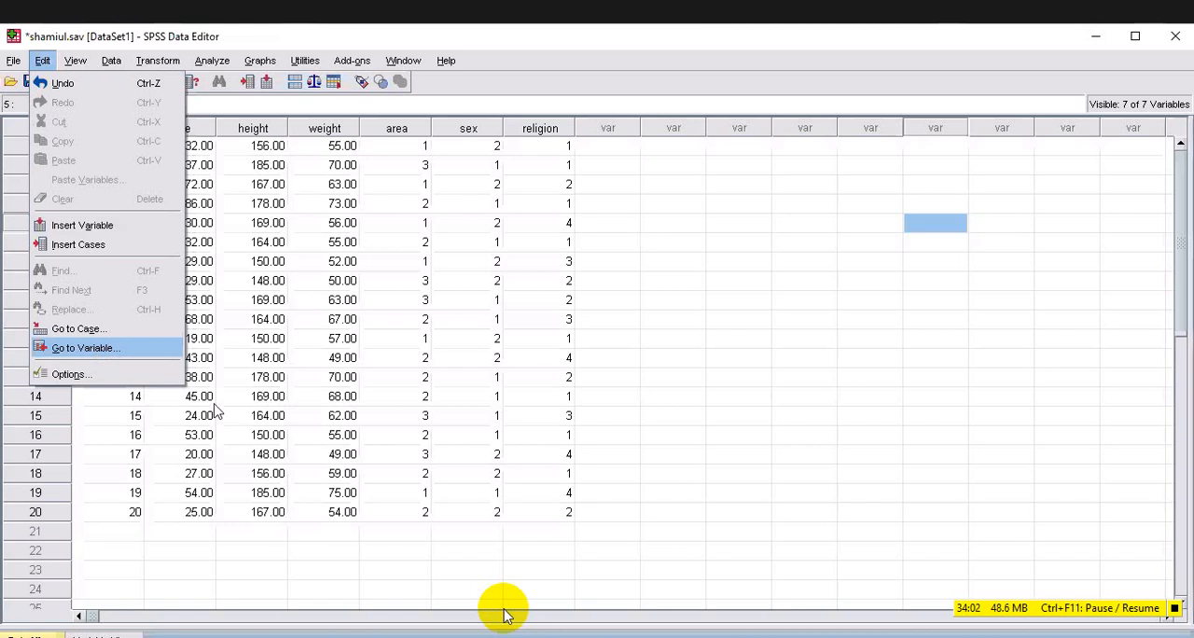
pyautogui.press('Return')
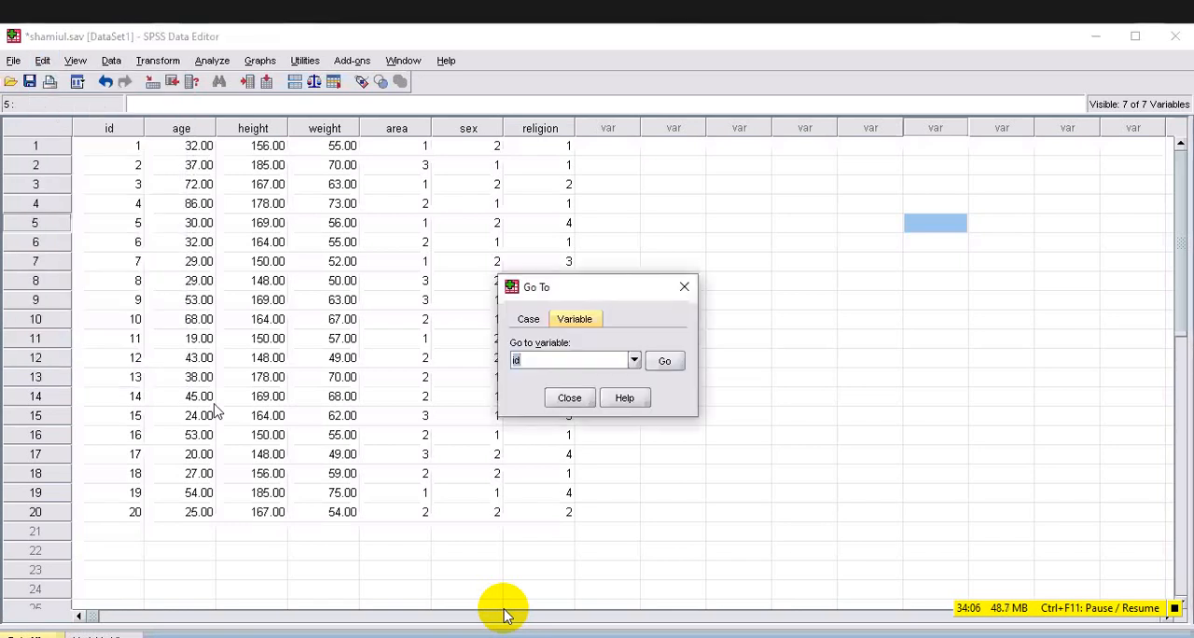
pyautogui.hotkey('ctrl', 'Tab')
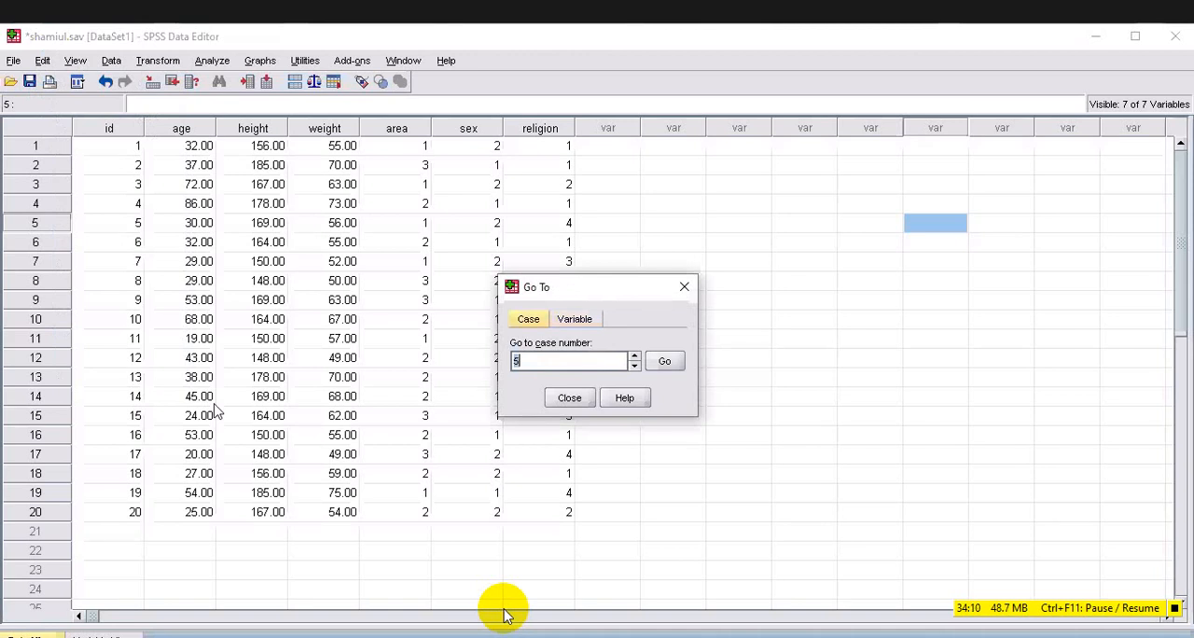
pyautogui.hotkey('ctrl', 'Tab')
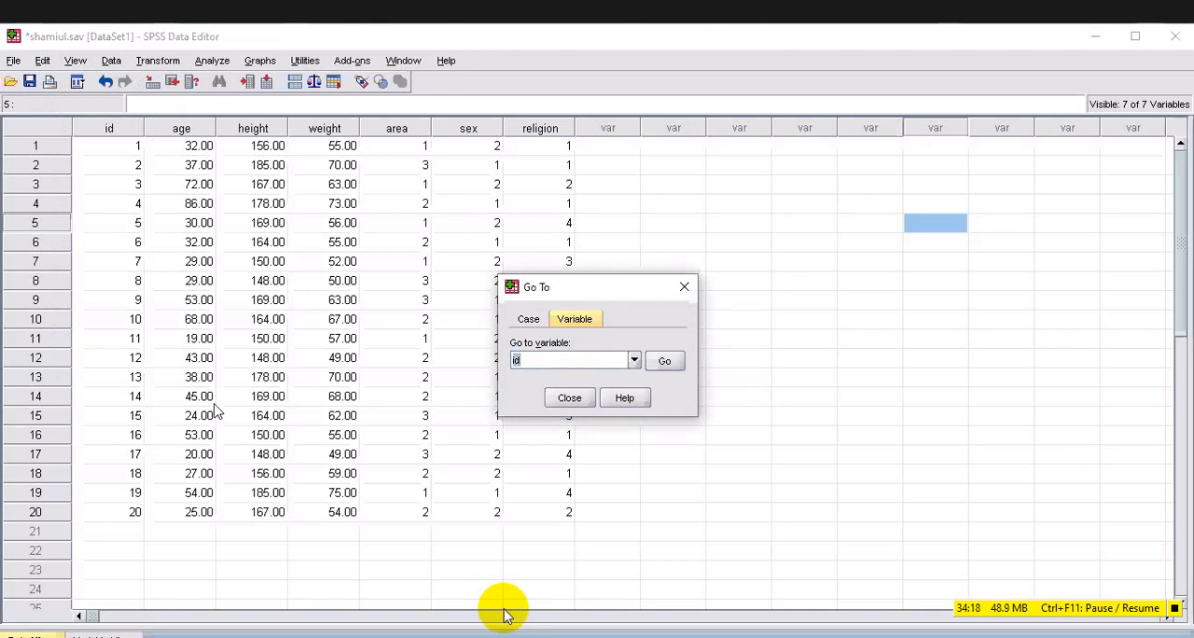
pyautogui.hotkey('alt', 'Down')
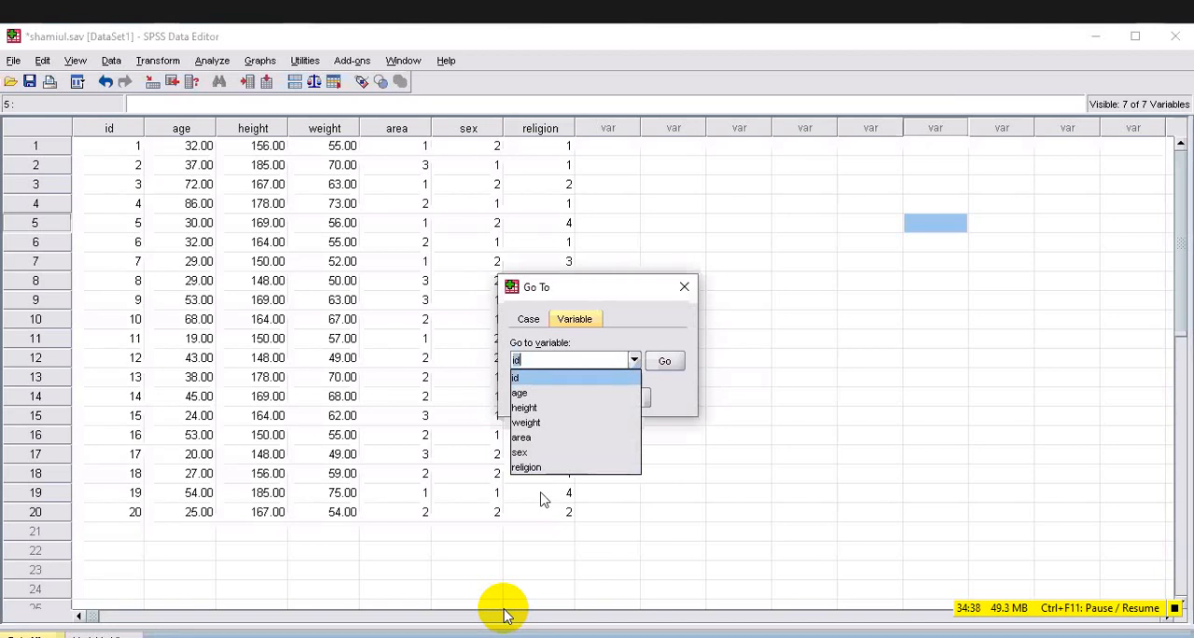
pyautogui.press('Down')
pyautogui.press('Down')
pyautogui.press('Down')
pyautogui.press('Down')
pyautogui.press('Down')
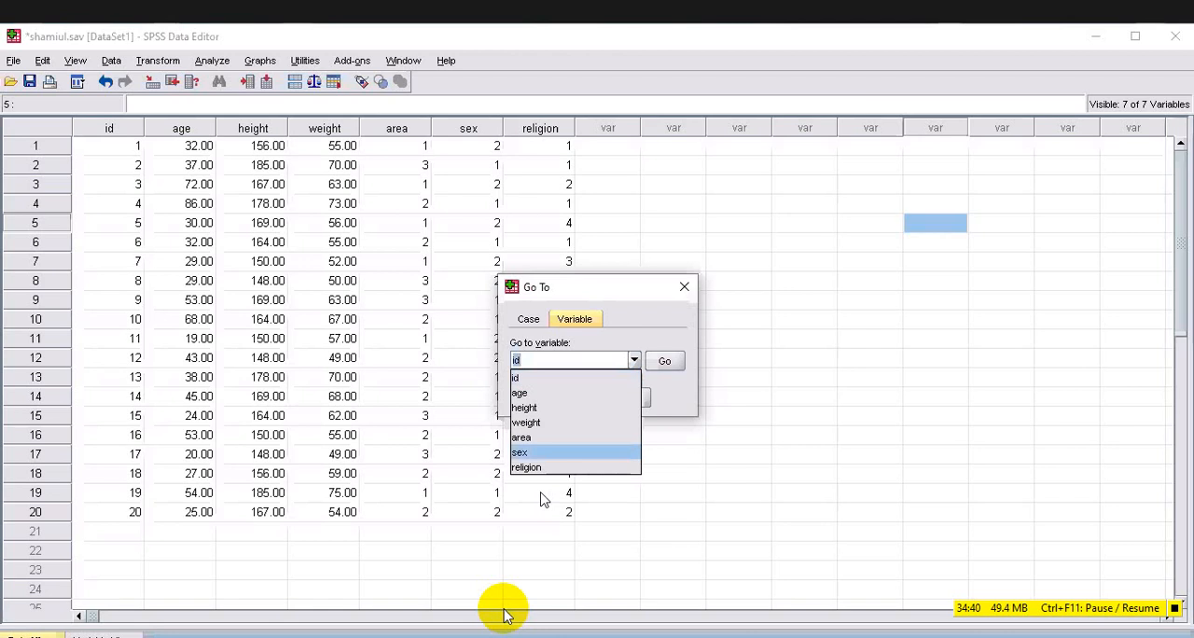
pyautogui.press('Up')
pyautogui.press('Up')
pyautogui.press('Up')
pyautogui.press('Up')
pyautogui.press('Up')
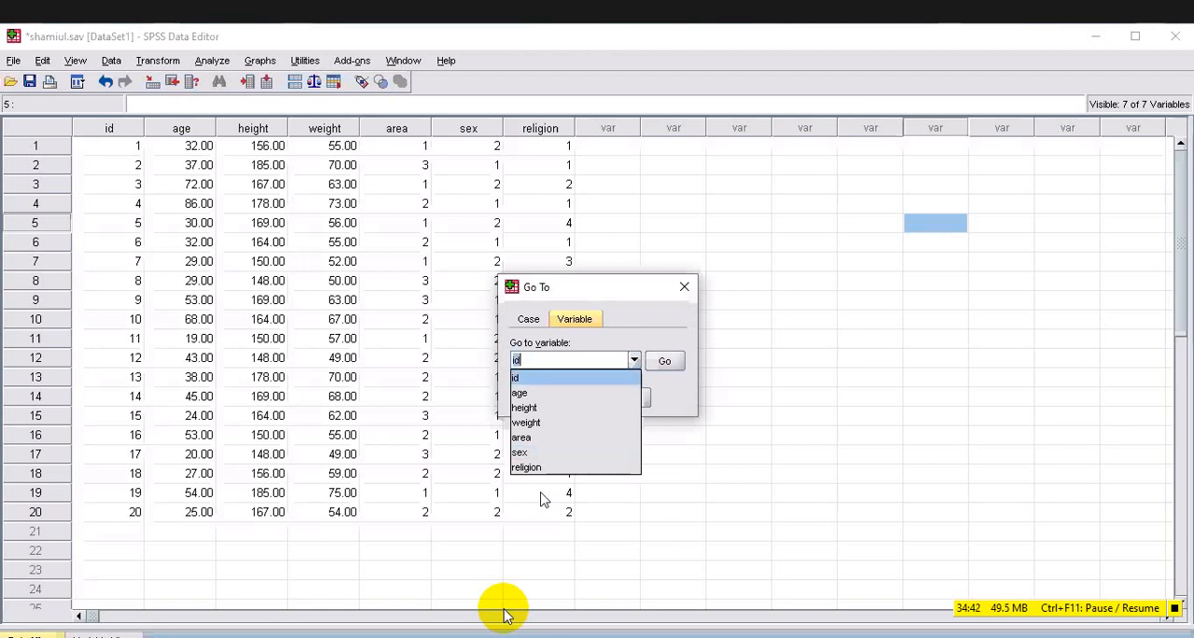
pyautogui.press('Down')
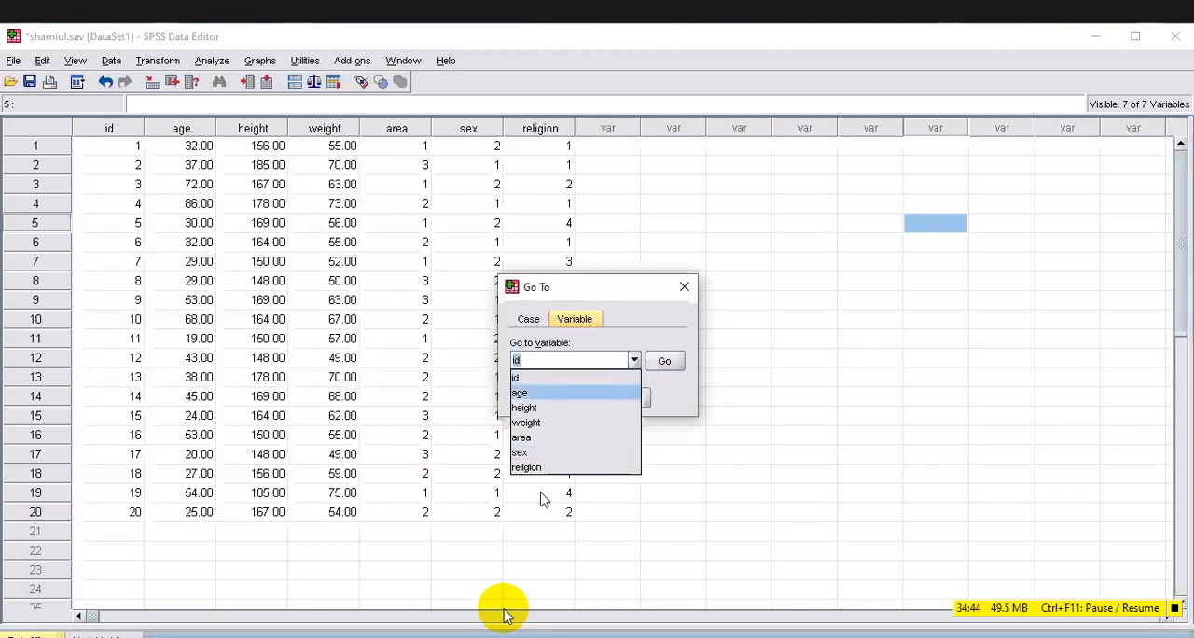
pyautogui.press('Up')
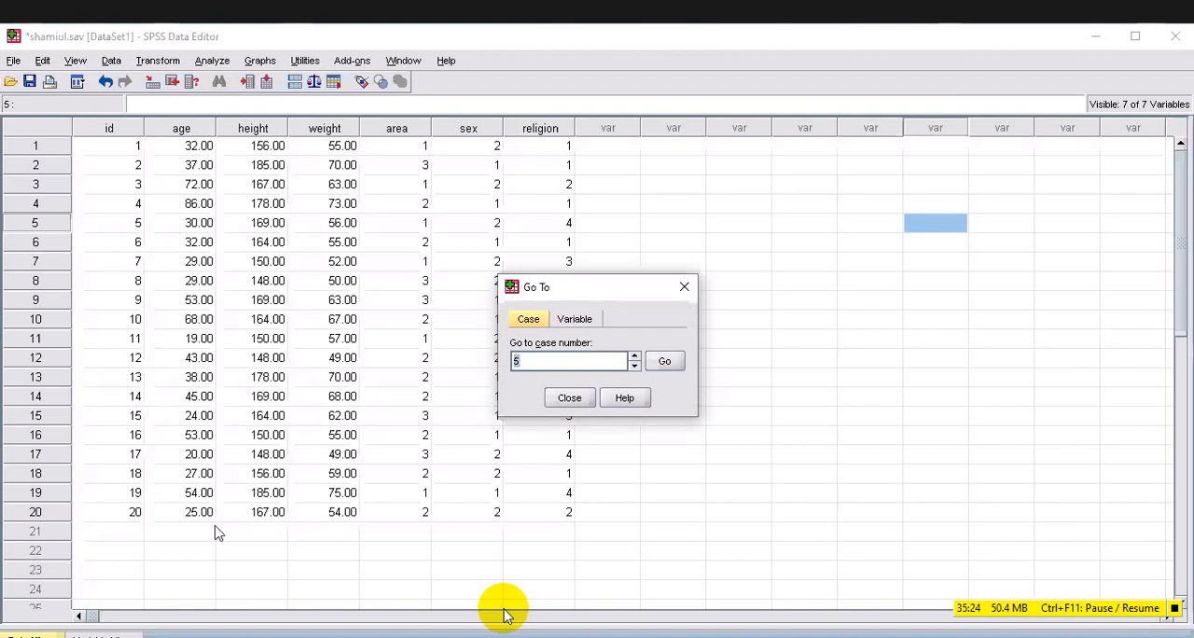
# Go to case number 10 in Data View and close the Go To dialog.
pyautogui.write('10')
pyautogui.press('Return')
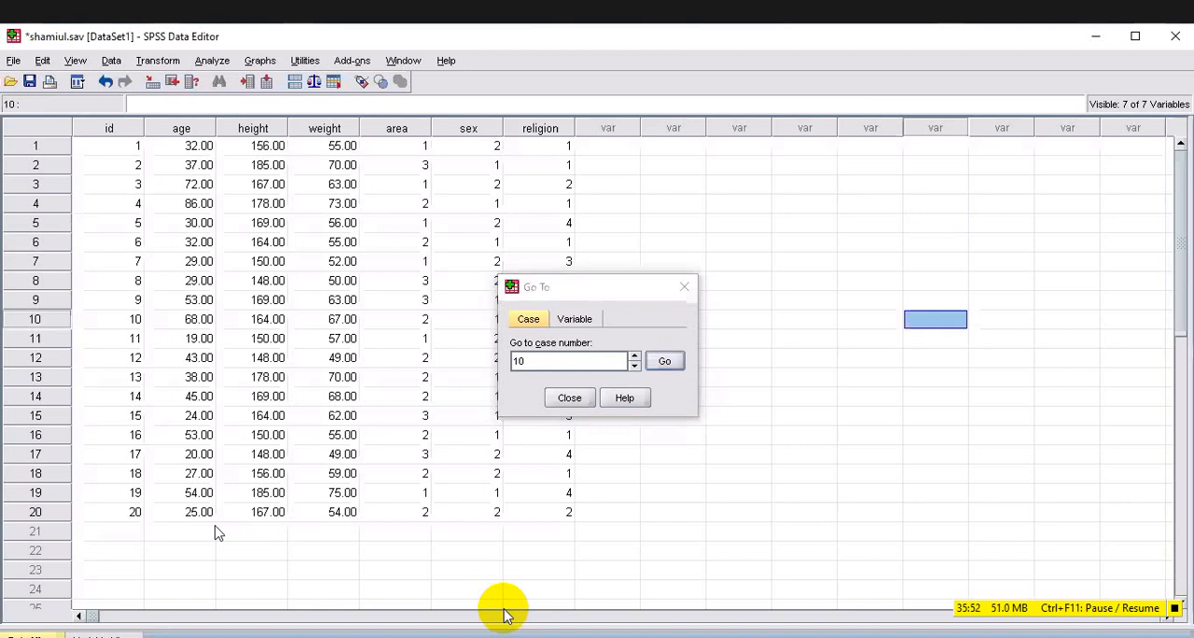
pyautogui.press('Escape')
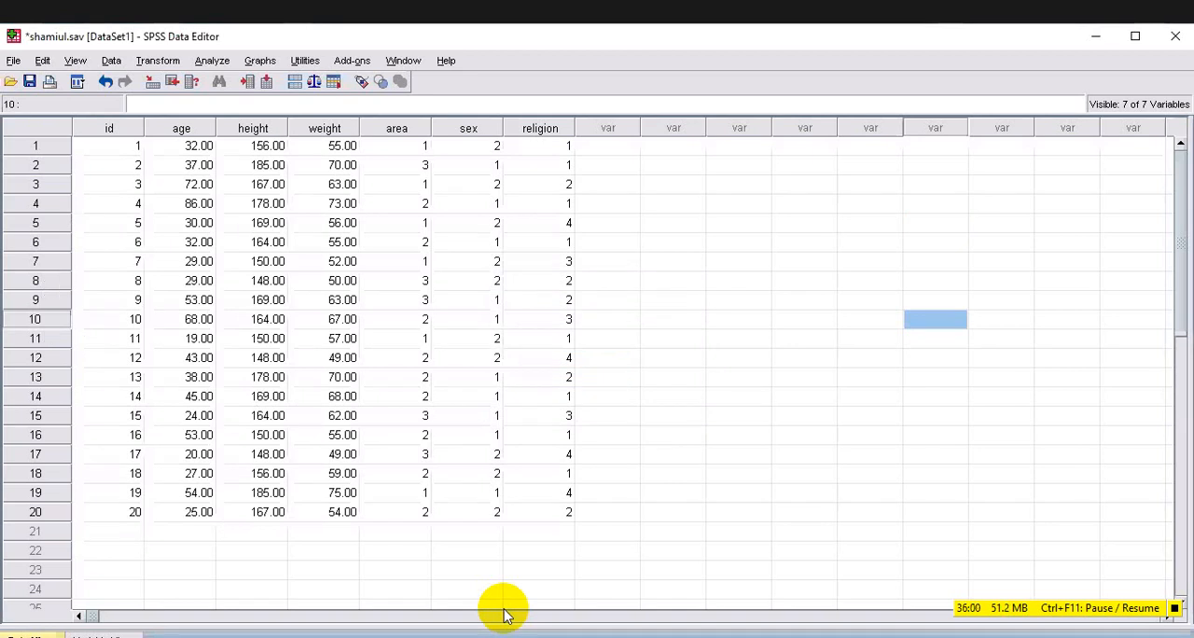
# Use Go To Variable in Data View to jump to the area variable, and close the dialog.
pyautogui.click(98, 636)
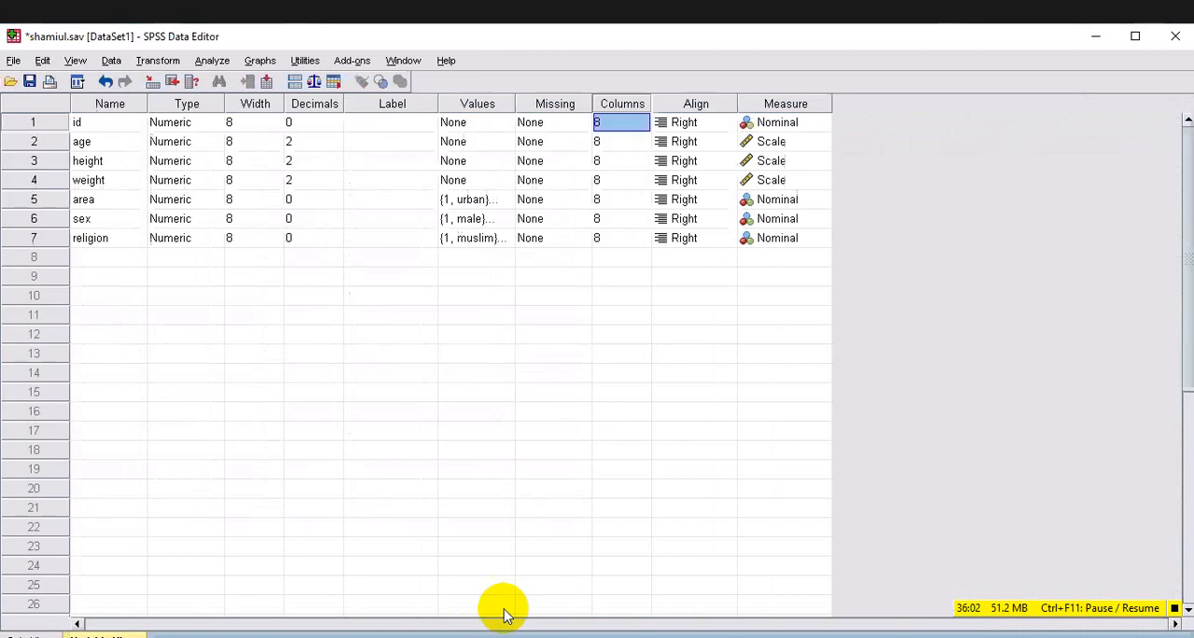
pyautogui.click(32, 636)
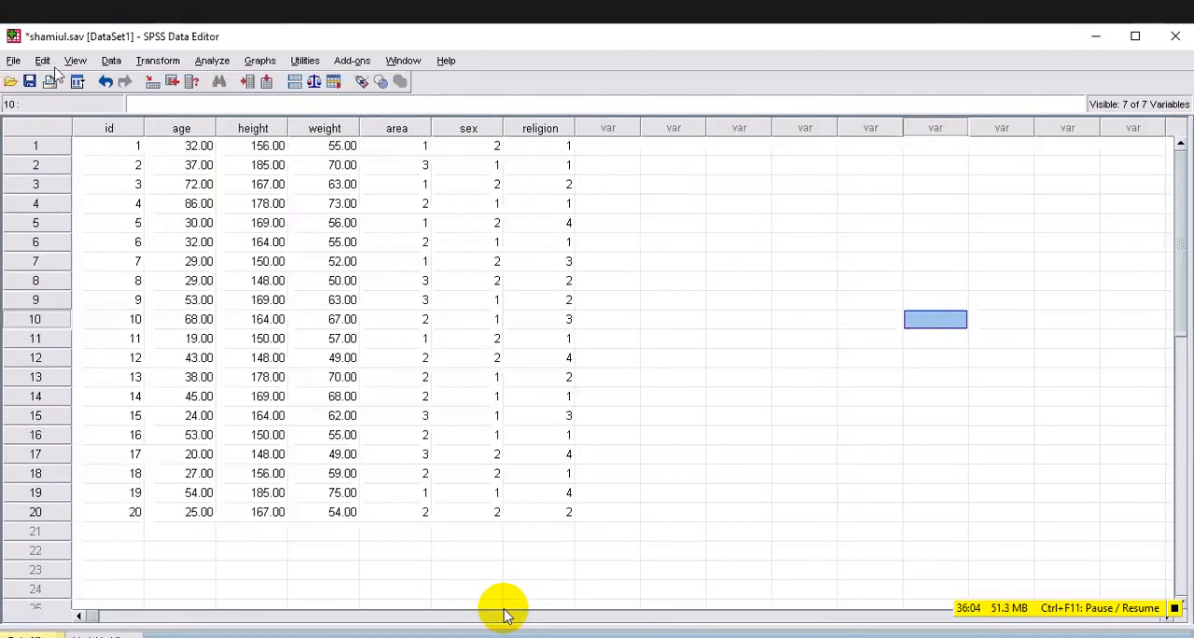
pyautogui.hotkey('alt', 'e')
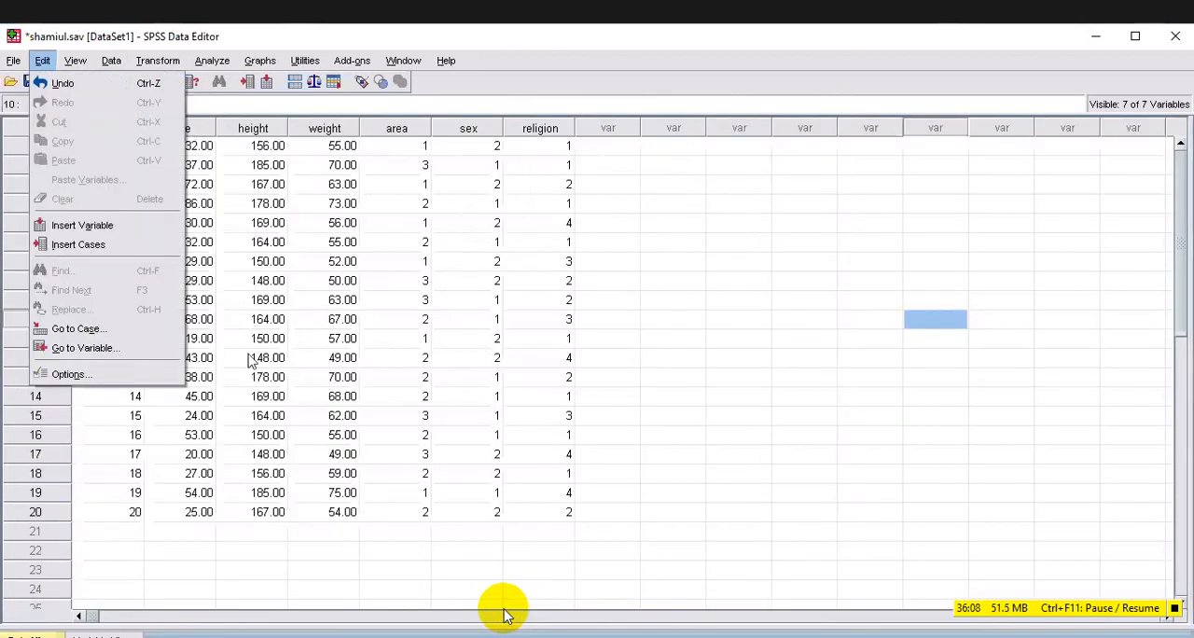
pyautogui.press('g')
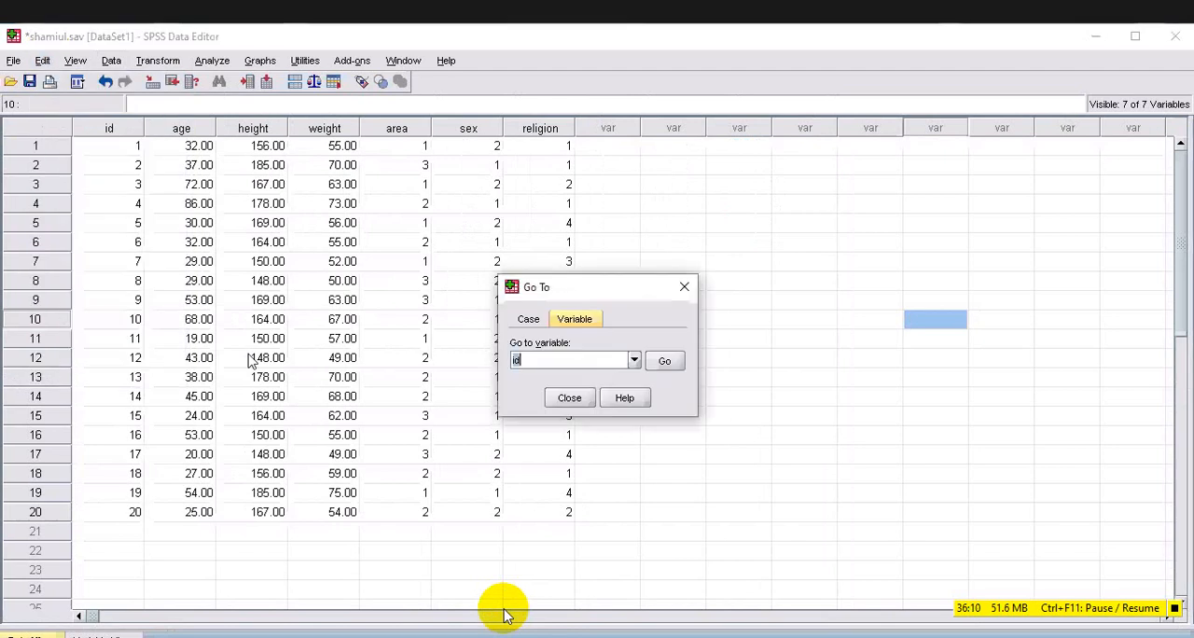
pyautogui.hotkey('alt', 'Down')
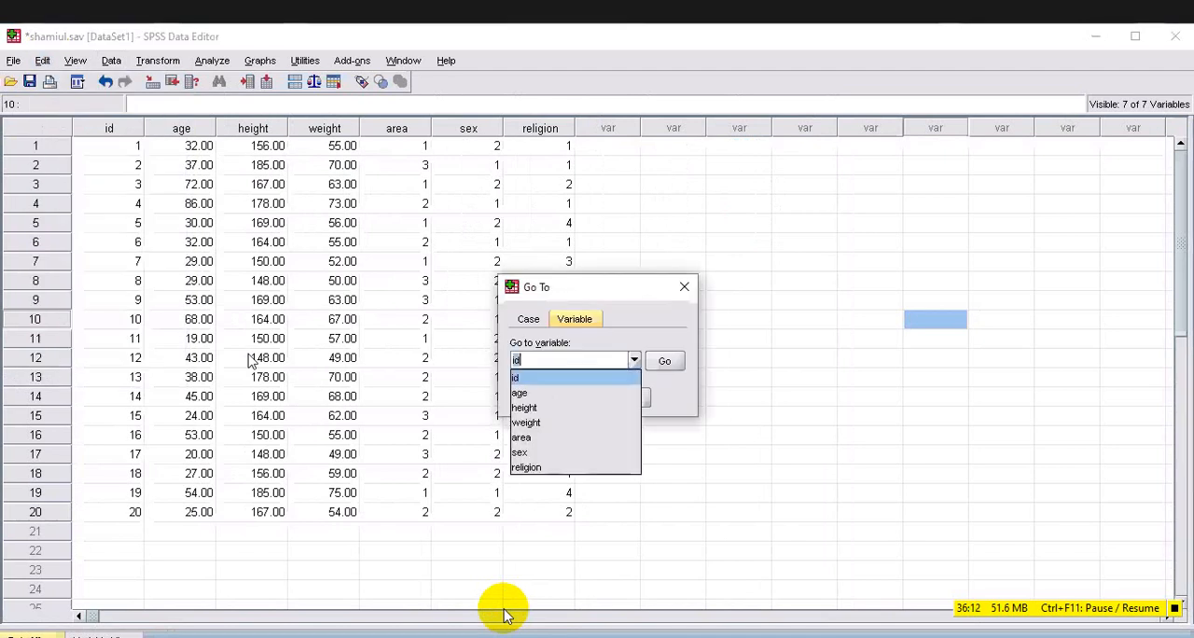
pyautogui.press('Down')
pyautogui.press('Down')
pyautogui.press('Down')
pyautogui.press('Down')
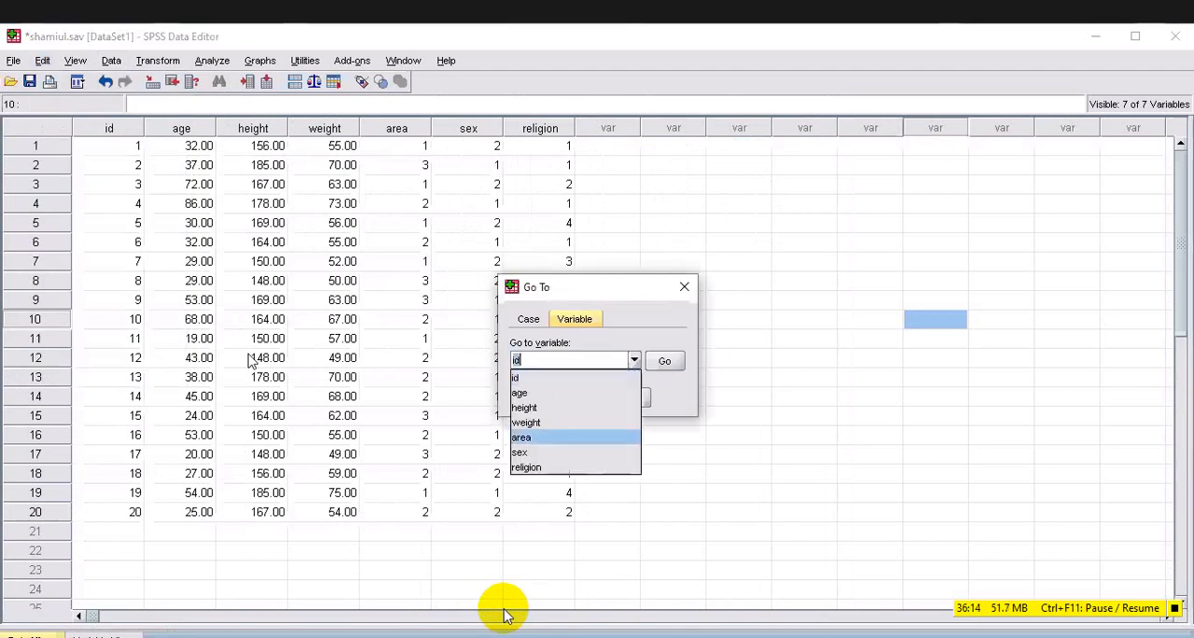
pyautogui.press('Return')
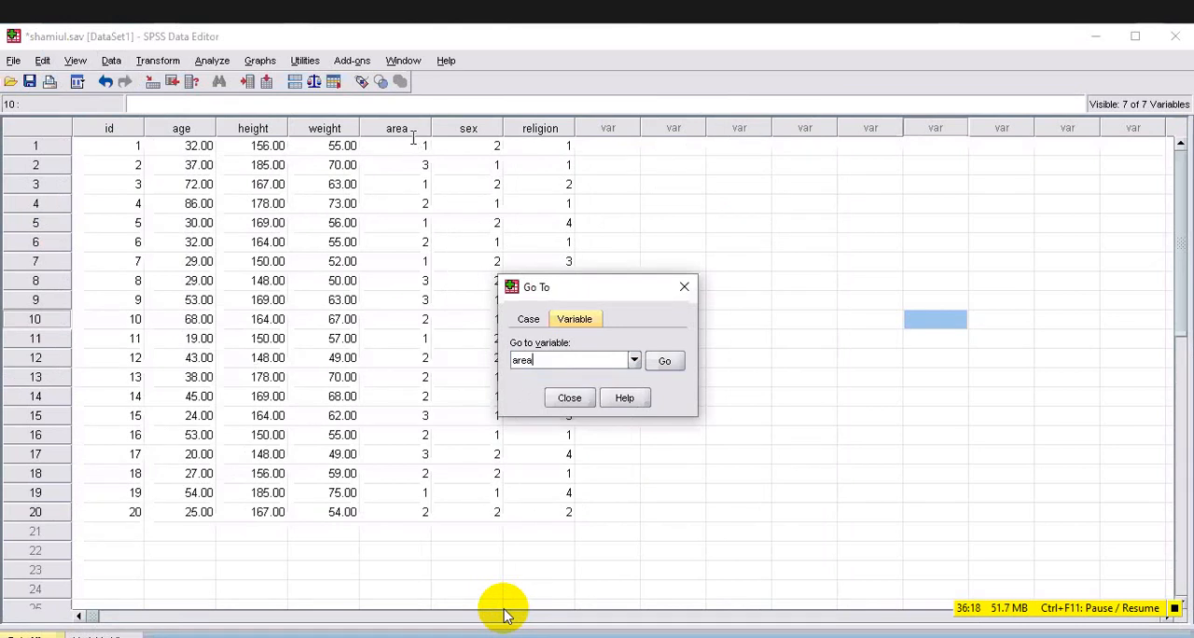
pyautogui.press('Return')
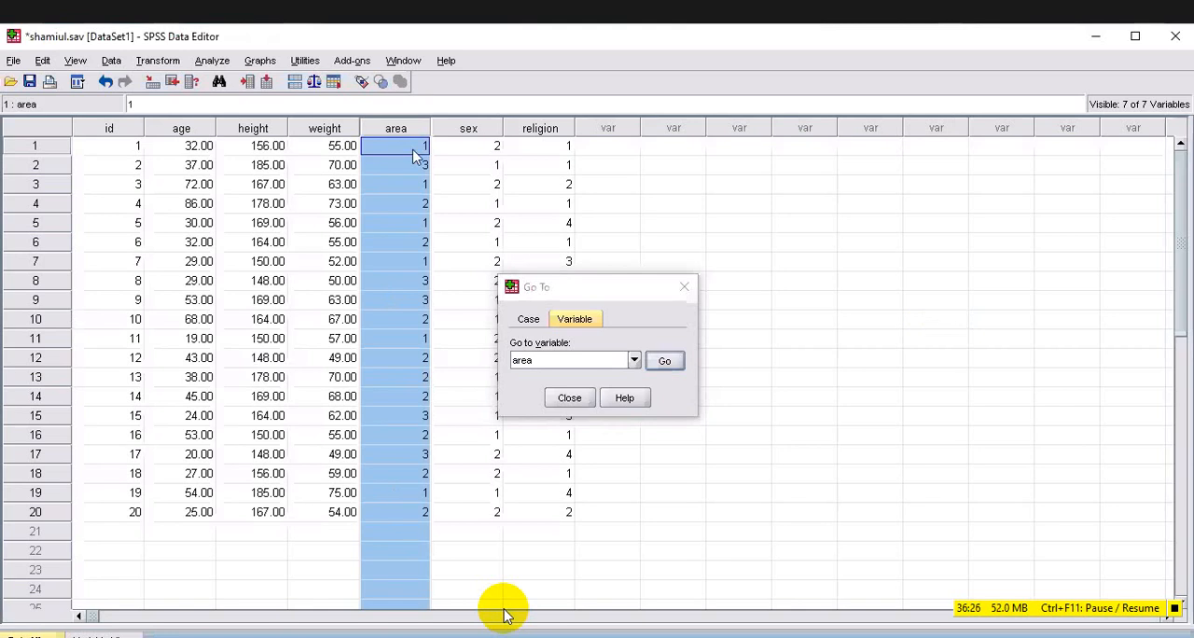
pyautogui.press('Escape')
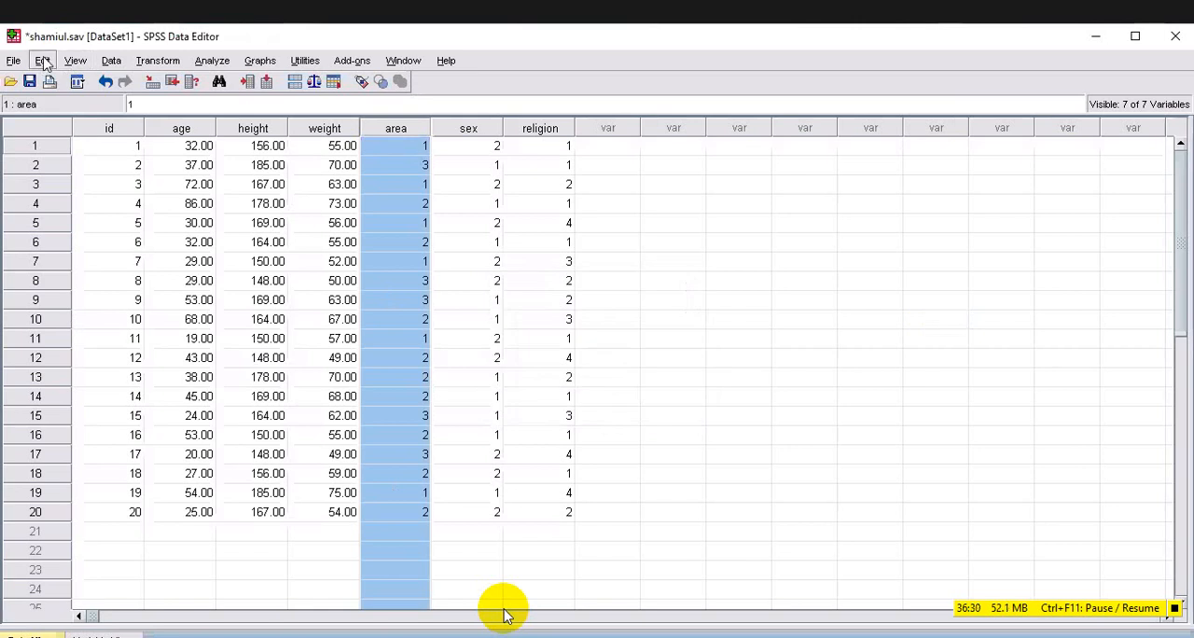
# Use Go To Case to jump to case number 15 in the area column.
pyautogui.click(43, 61)
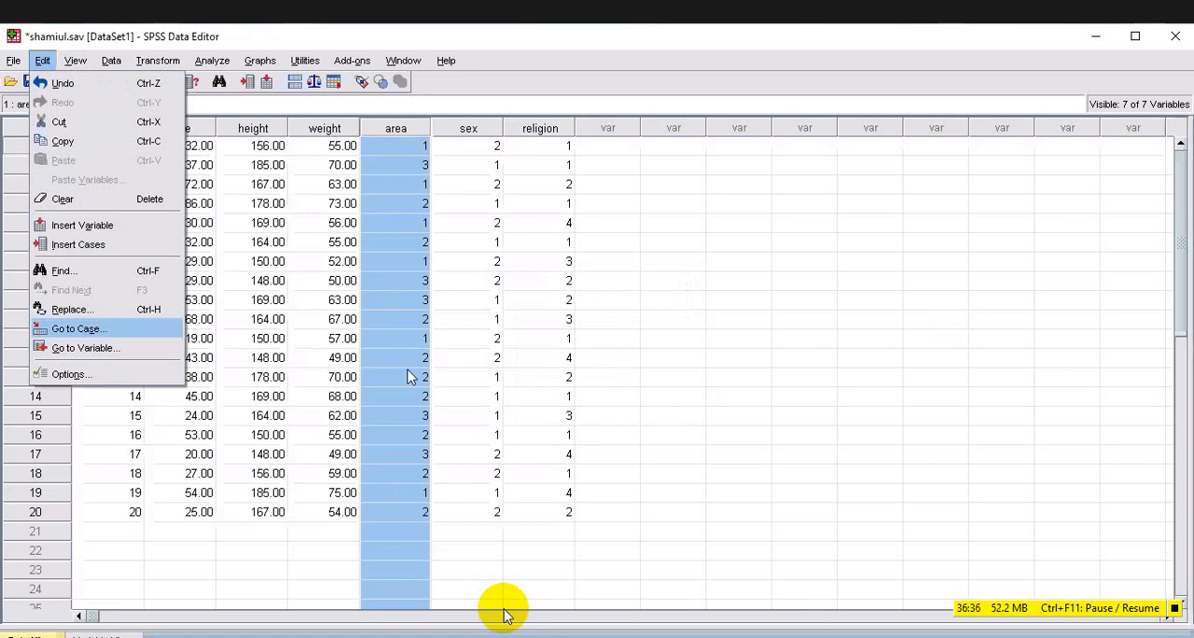
pyautogui.press('Return')
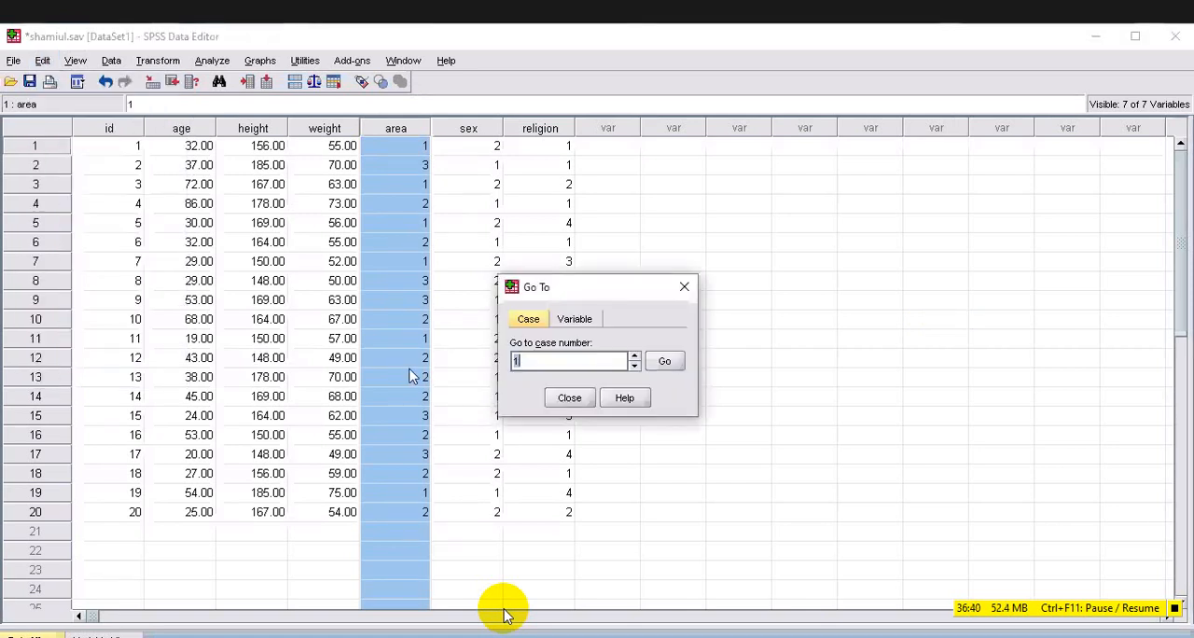
pyautogui.press('BackSpace')
pyautogui.write('15')
pyautogui.press('Return')
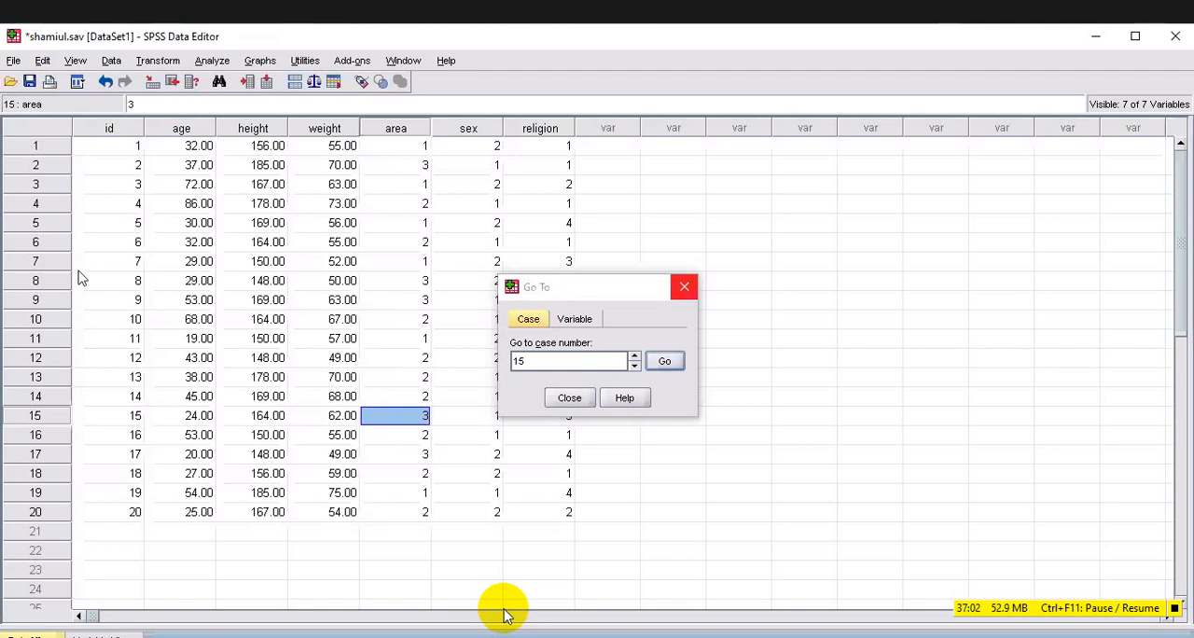
pyautogui.click(43, 61)
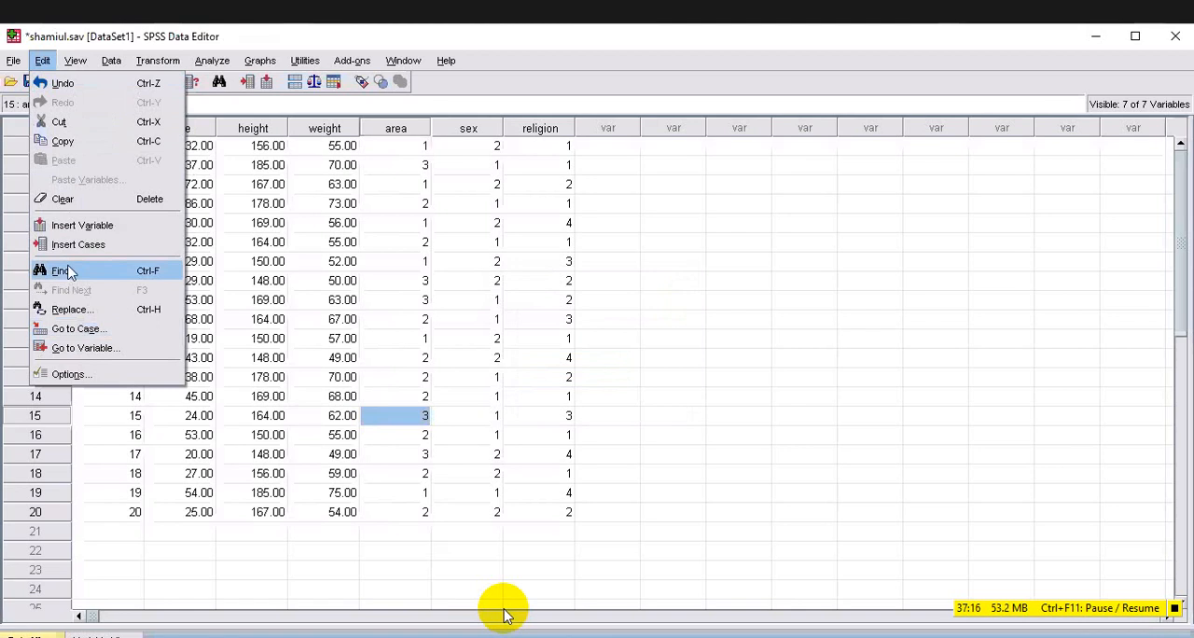
pyautogui.click(62, 271)
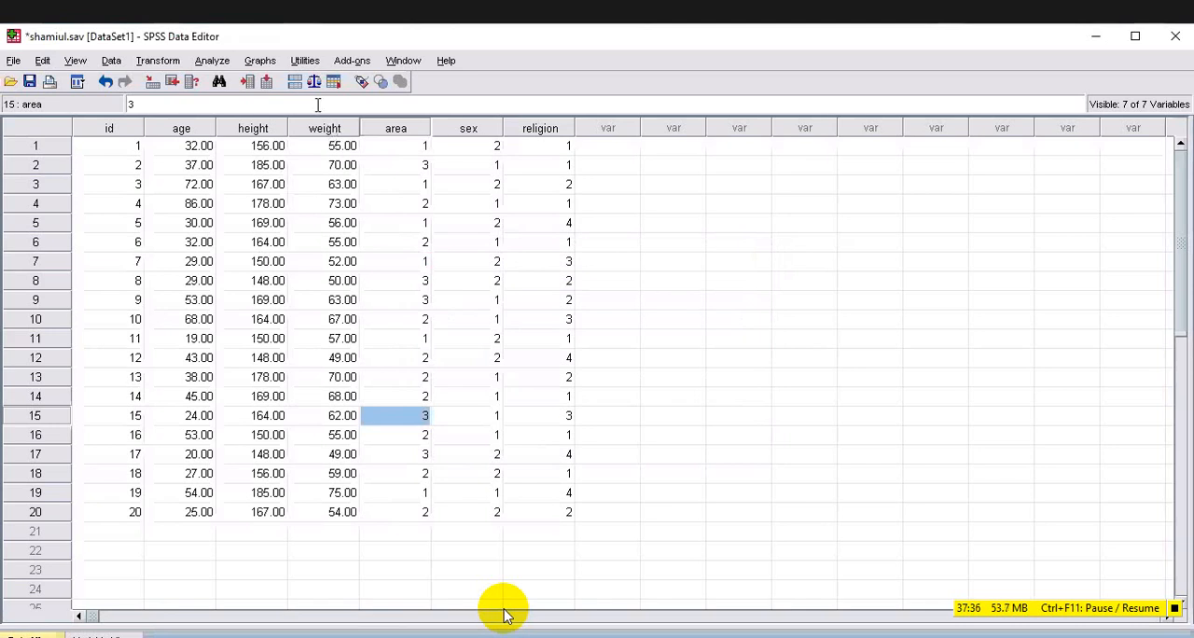
pyautogui.click(334, 131)
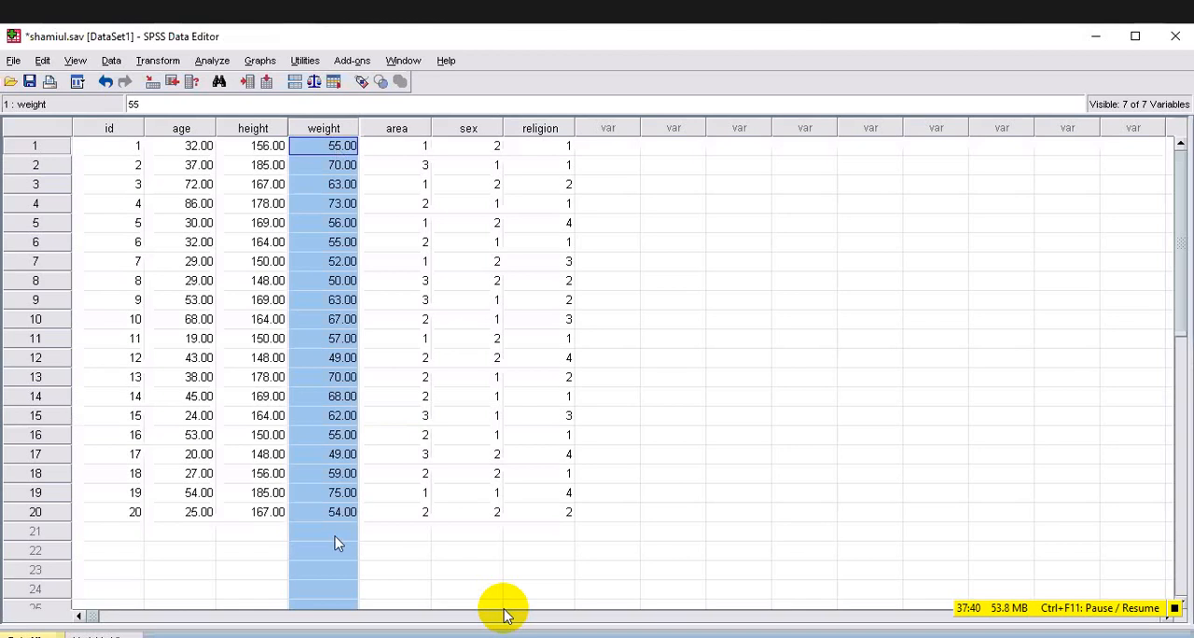
pyautogui.click(43, 61)
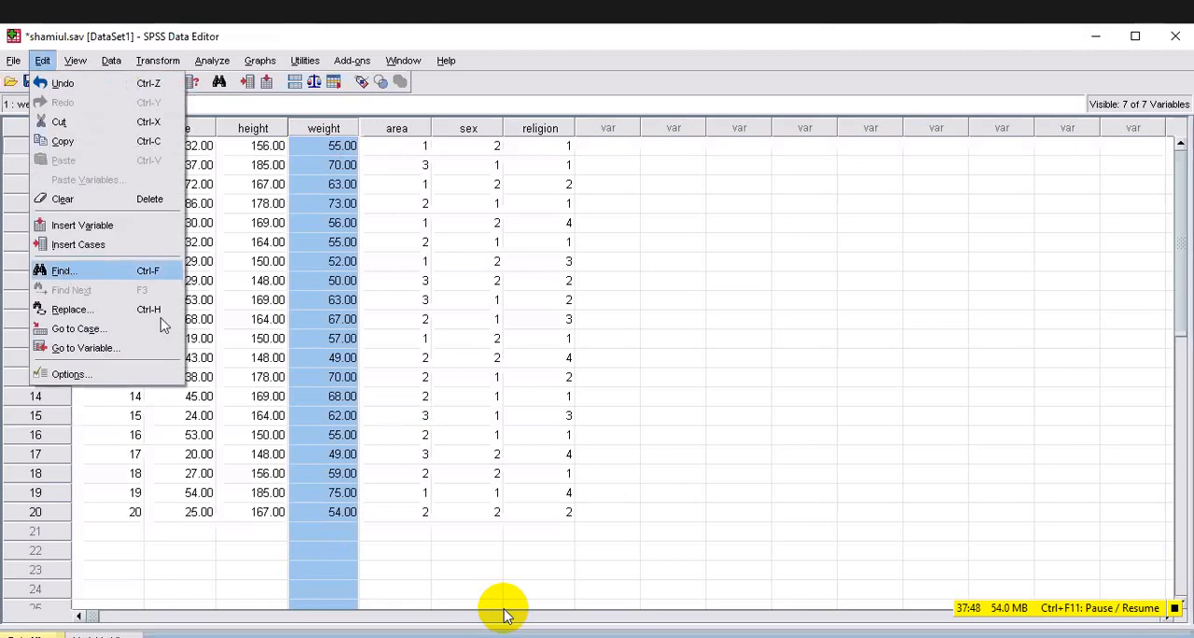
pyautogui.press('Return')
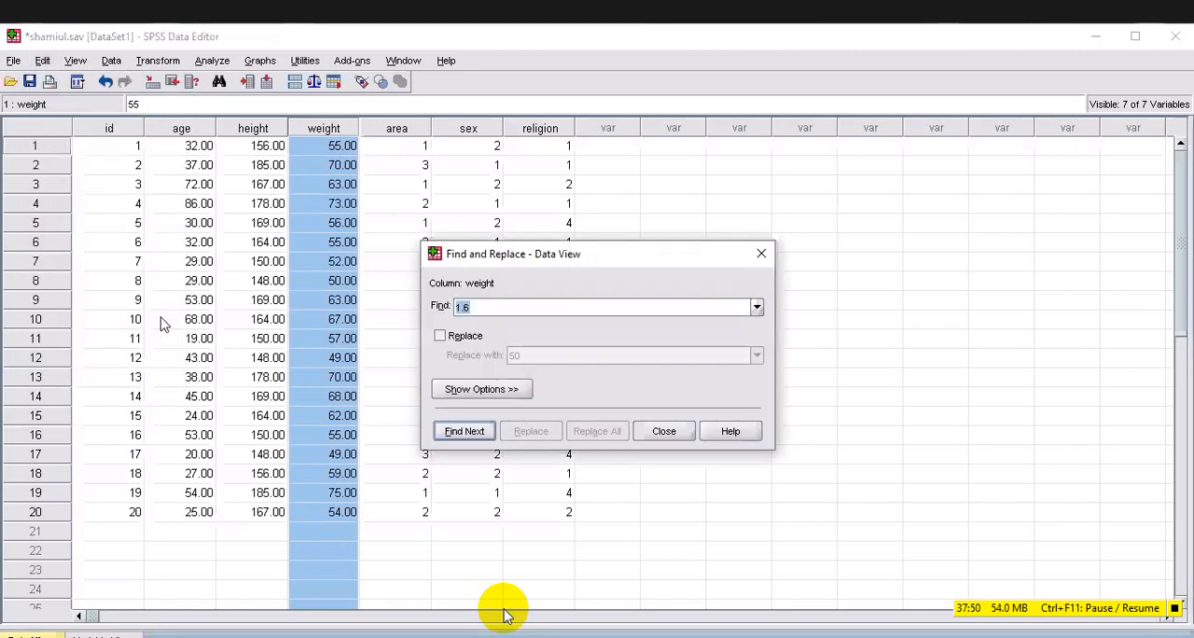
pyautogui.press('Tab')
pyautogui.press('Right')
pyautogui.press('BackSpace')
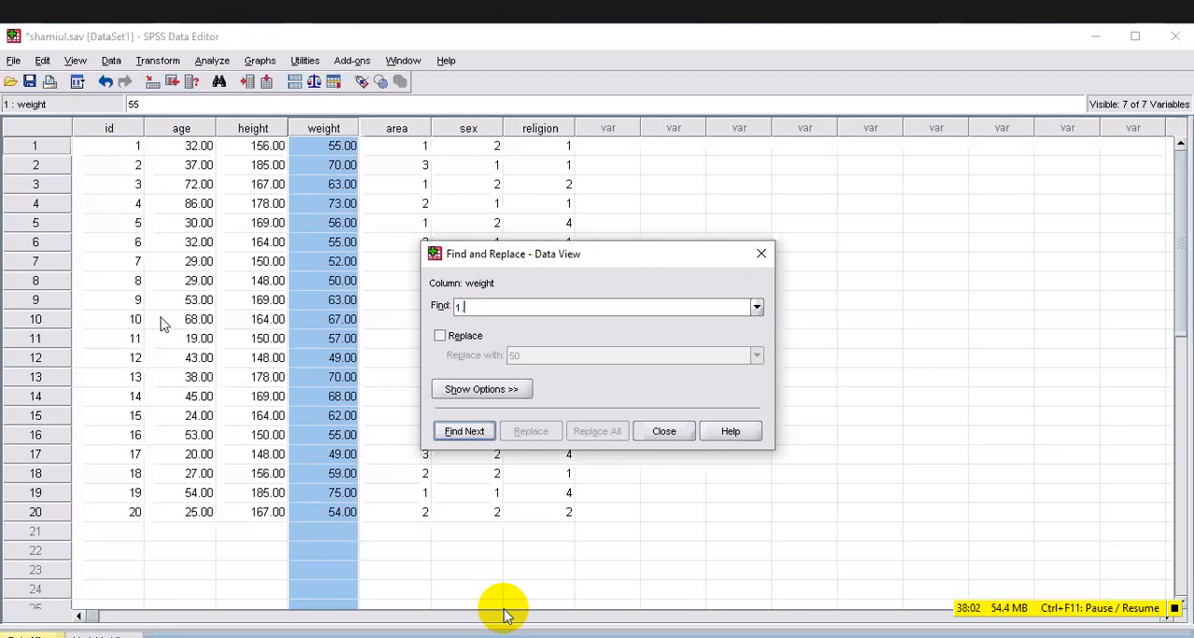
pyautogui.press('BackSpace')
pyautogui.press('BackSpace')
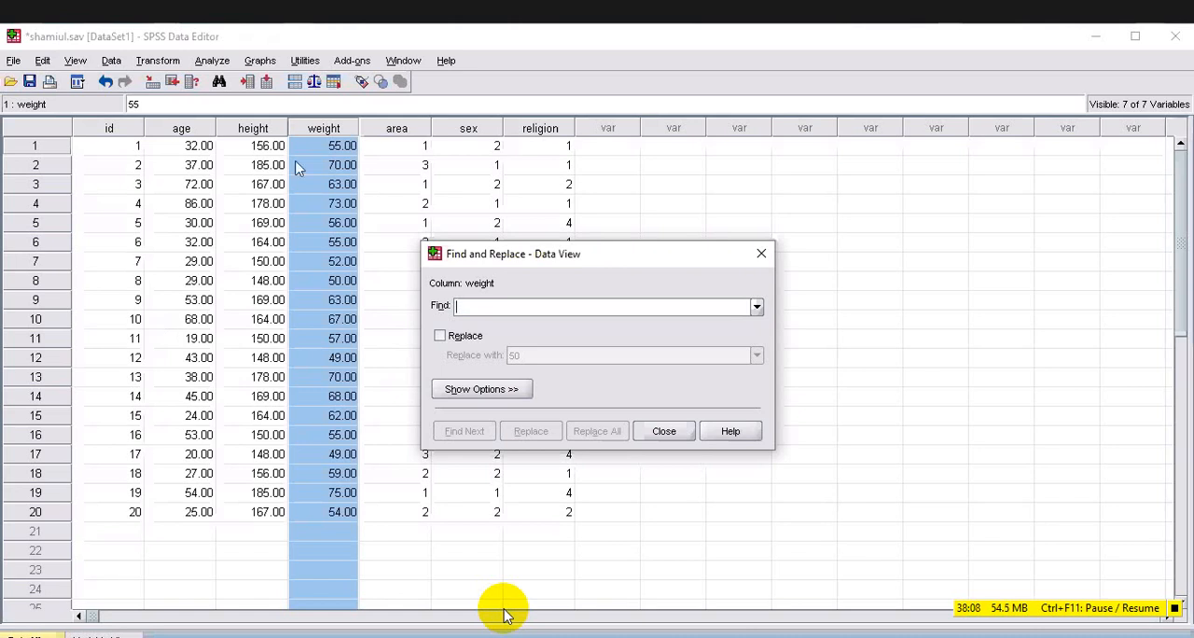
pyautogui.press('Escape')
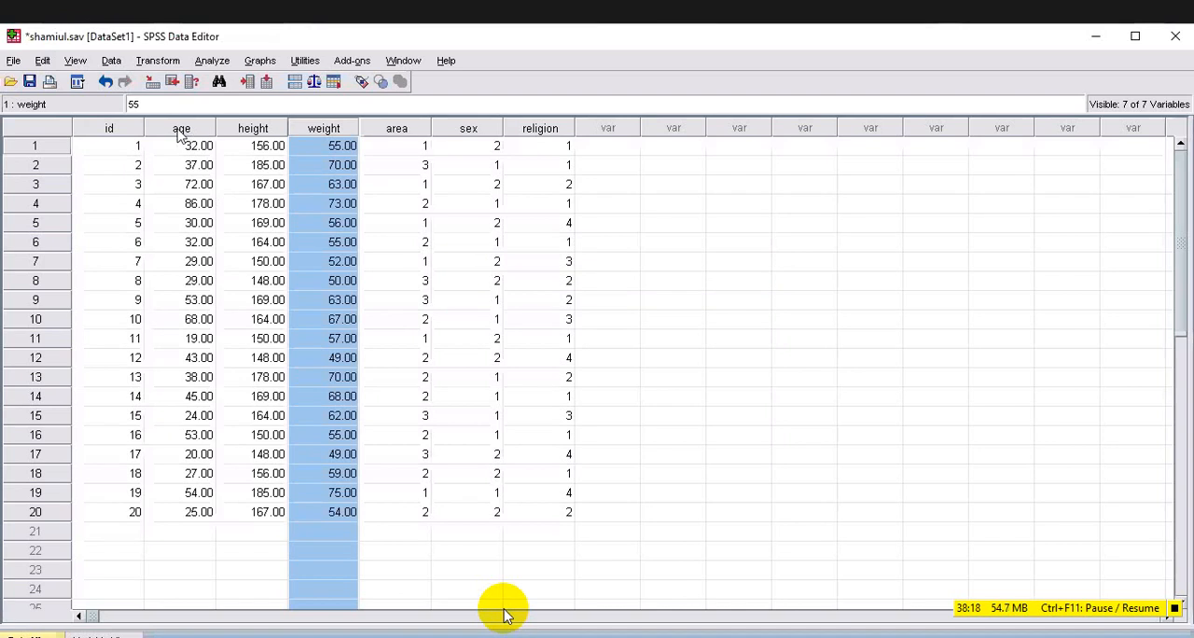
# Search the age column for the value 53 with Find.
pyautogui.click(186, 131)
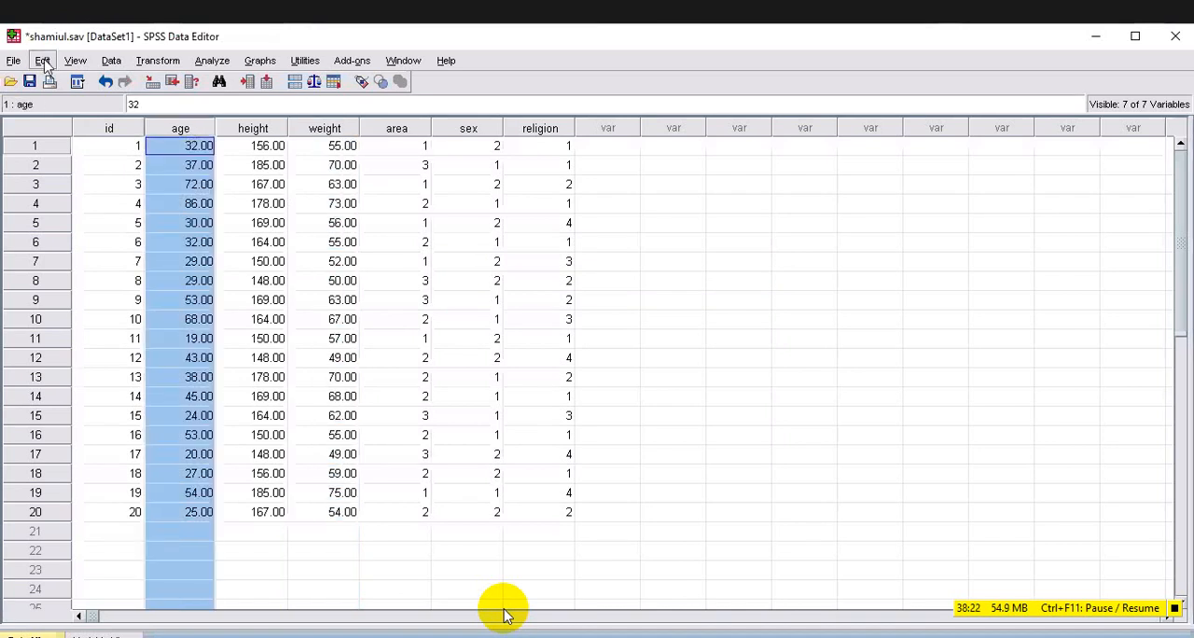
pyautogui.hotkey('alt', 'e')
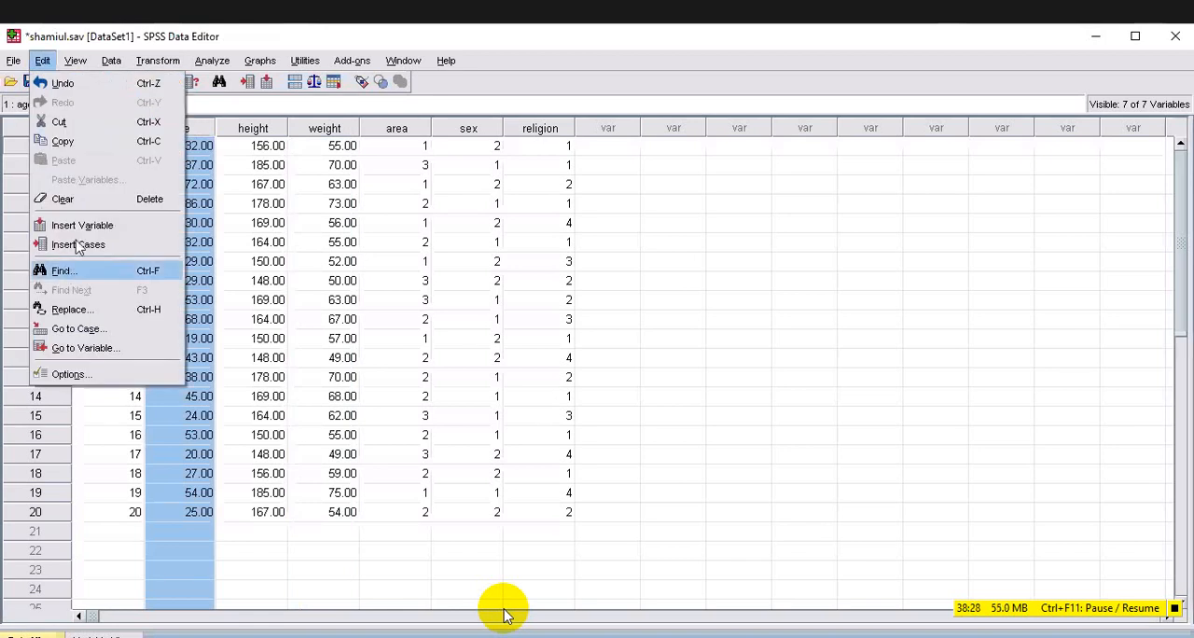
pyautogui.press('Return')
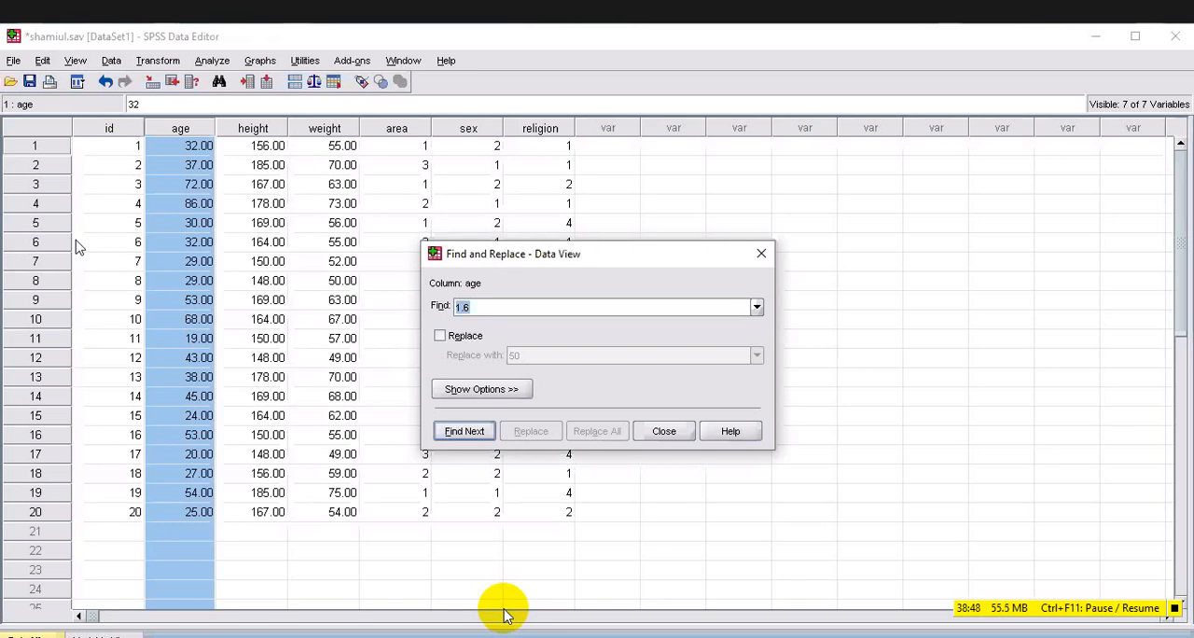
pyautogui.press('Right')
pyautogui.press('BackSpace')
# Replace the value 53 found at case 9 of the age column with 35, and close the Find and Replace dialog.
pyautogui.press('BackSpace')
pyautogui.write('53')
pyautogui.press('BackSpace')
pyautogui.click(211, 302)
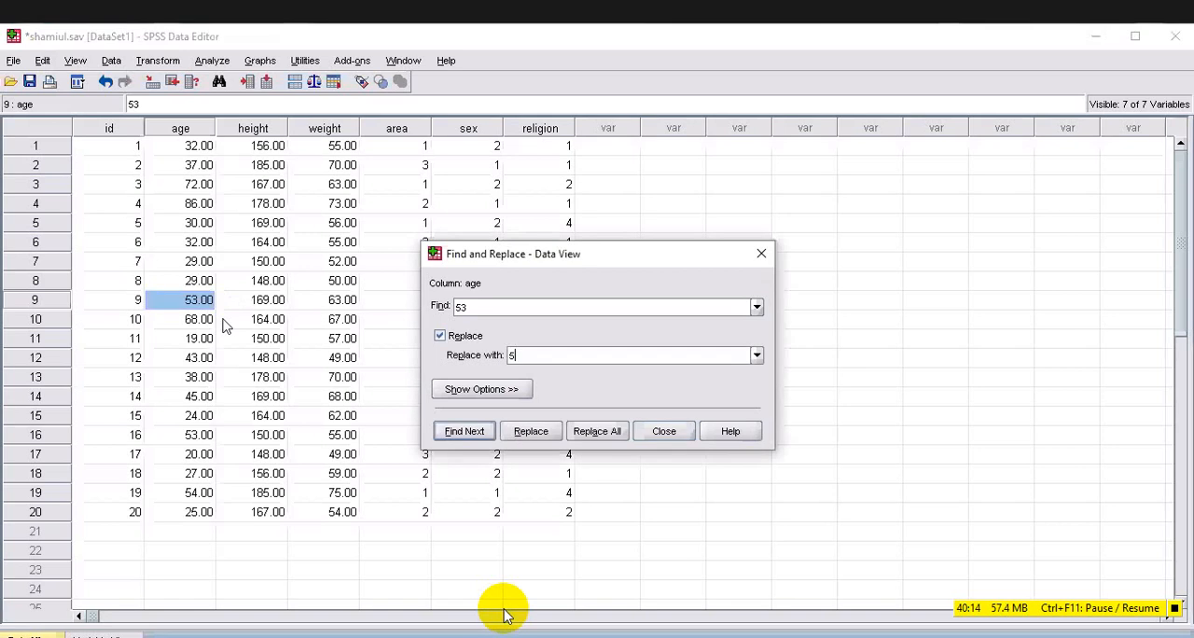
pyautogui.write('5')
pyautogui.hotkey('alt', 'r')
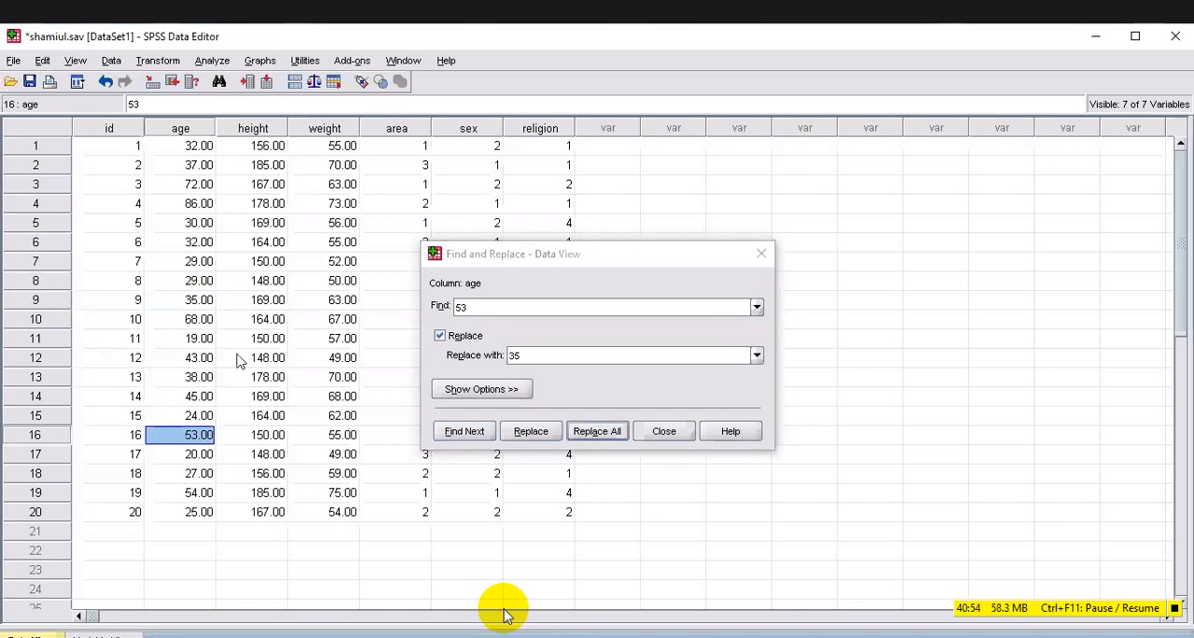
pyautogui.click(196, 304)
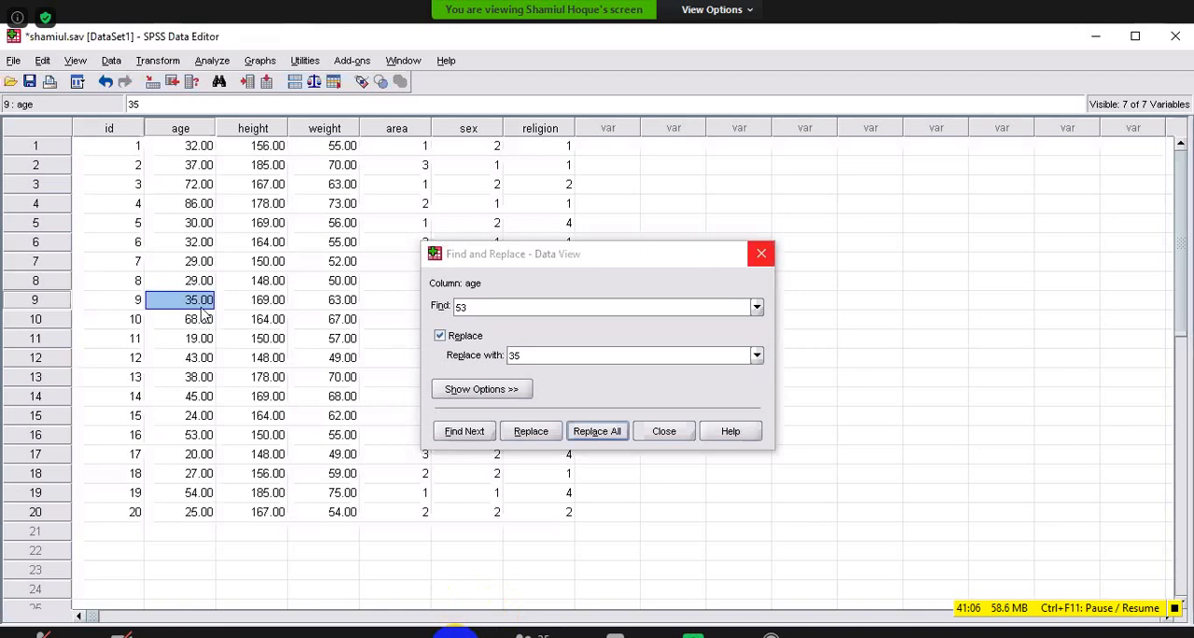
pyautogui.press('Escape')
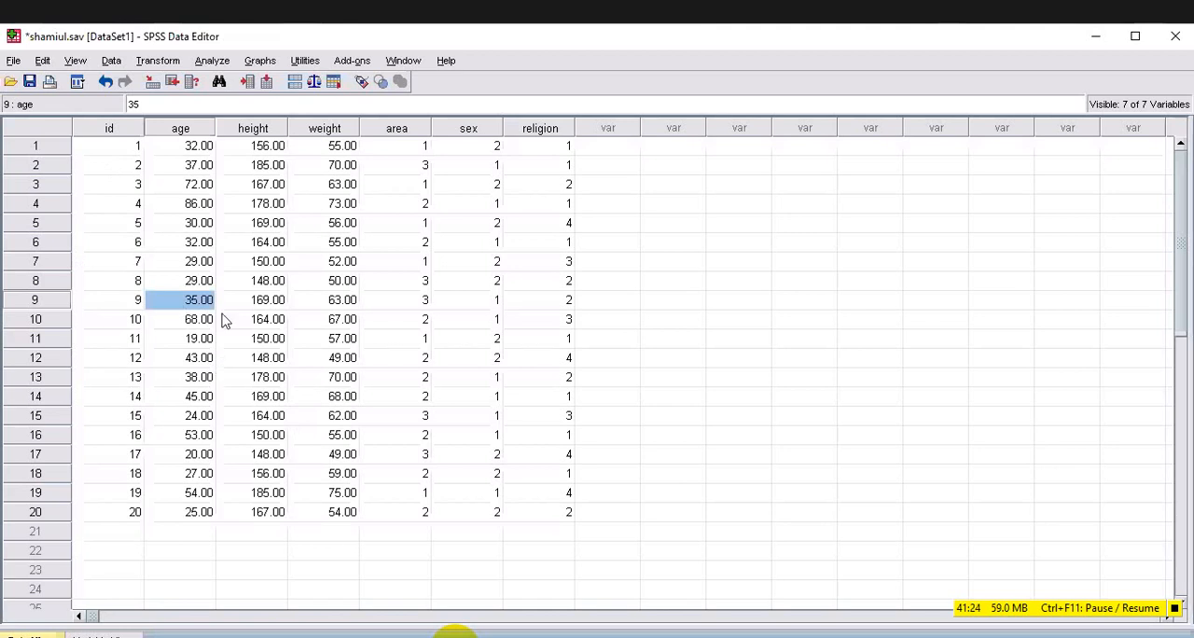
pyautogui.click(41, 61)
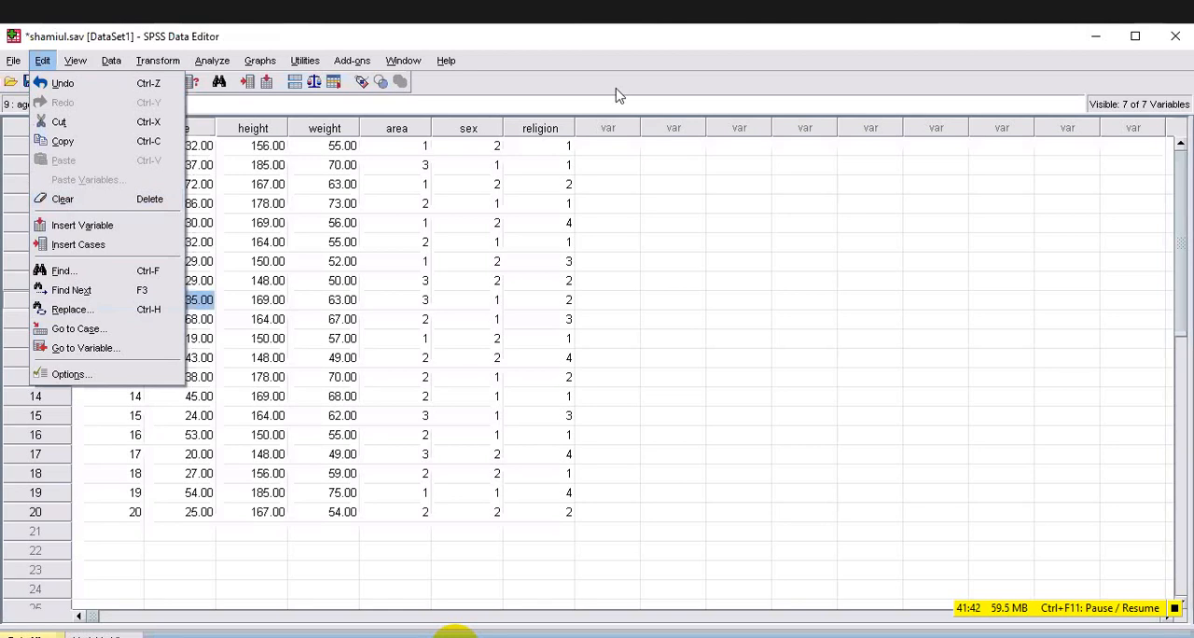
pyautogui.click(326, 174)
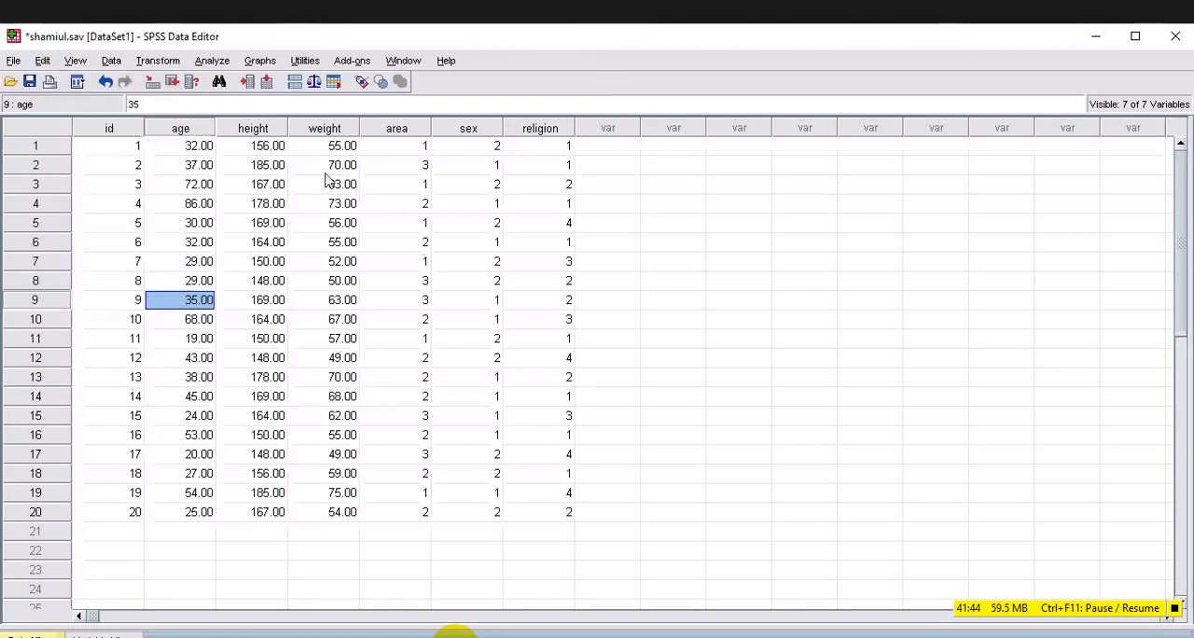
pyautogui.click(111, 61)
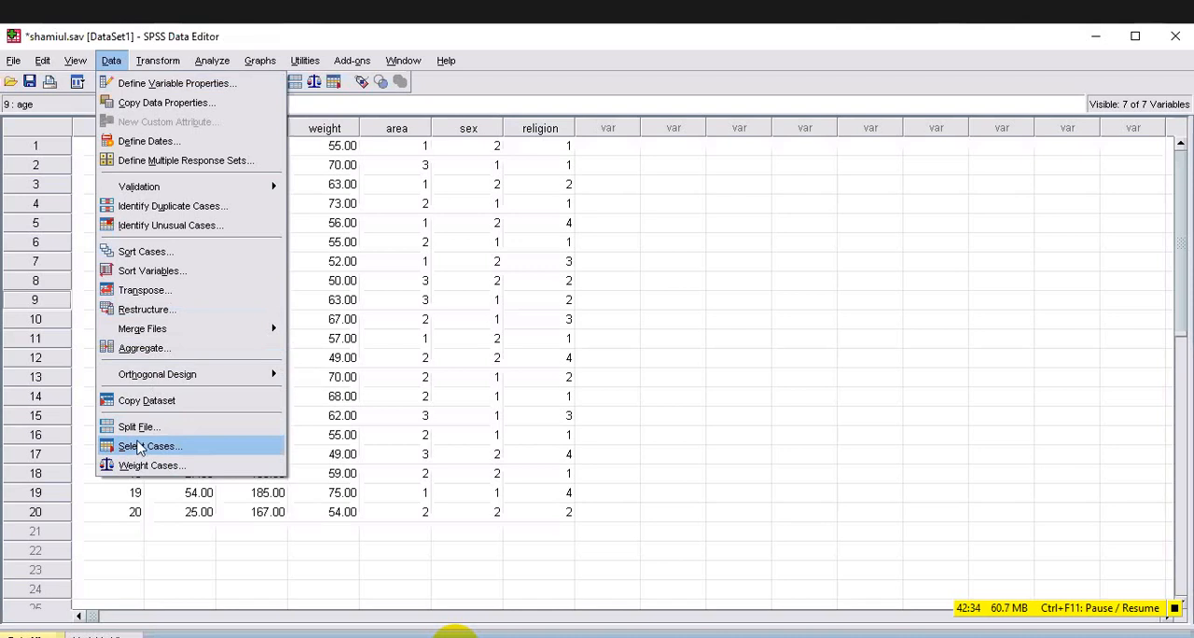
pyautogui.click(138, 448)
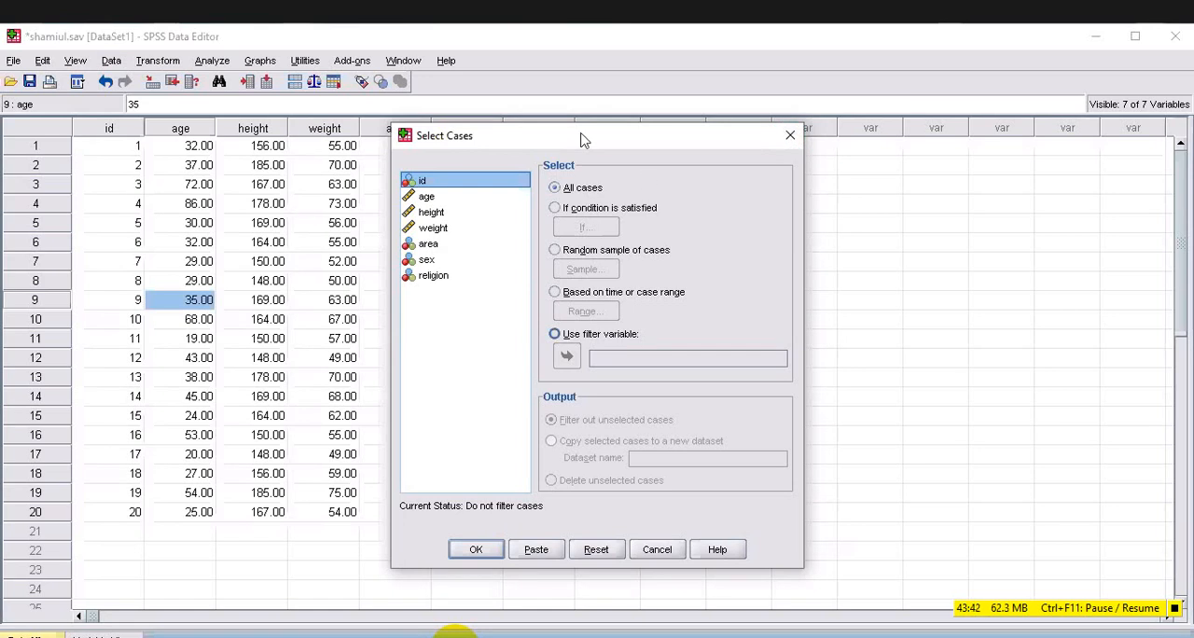
pyautogui.moveTo(581, 133); pyautogui.dragTo(733, 139)
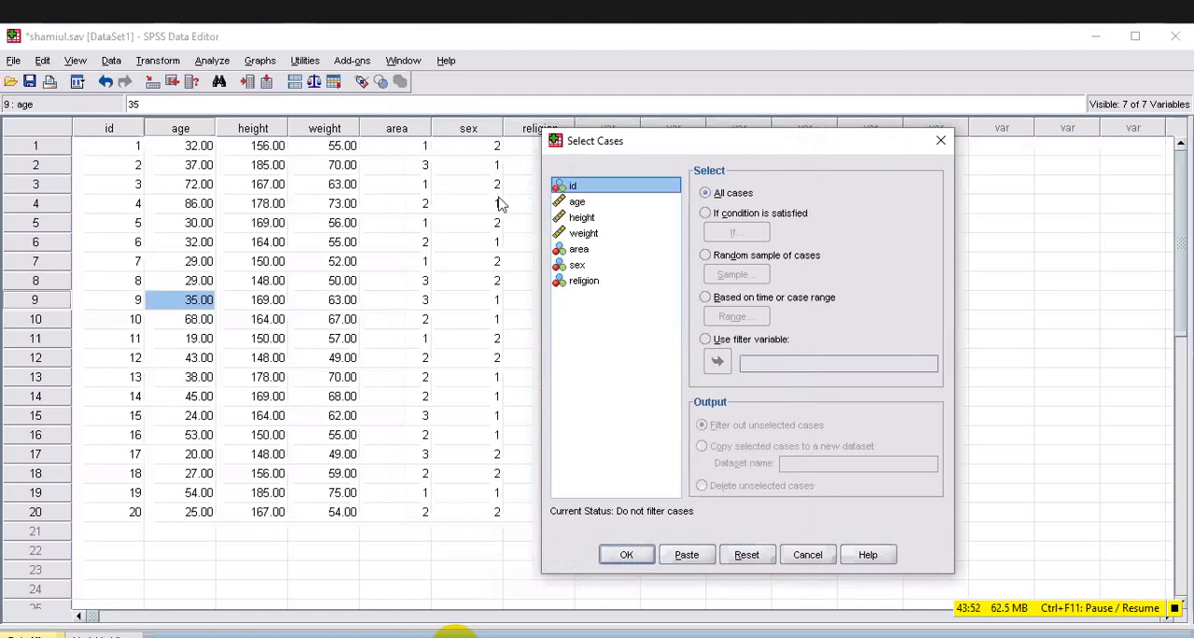
pyautogui.click(942, 143)
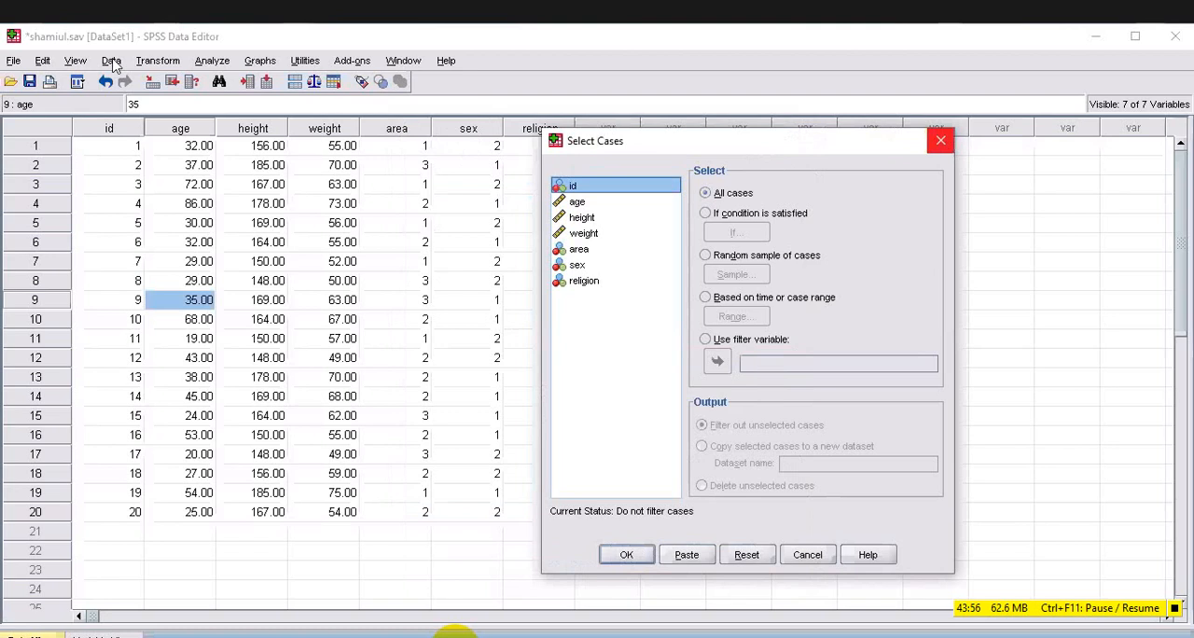
# Set Select Cases to select only cases that satisfy a condition, and open the condition editor.
pyautogui.click(111, 59)
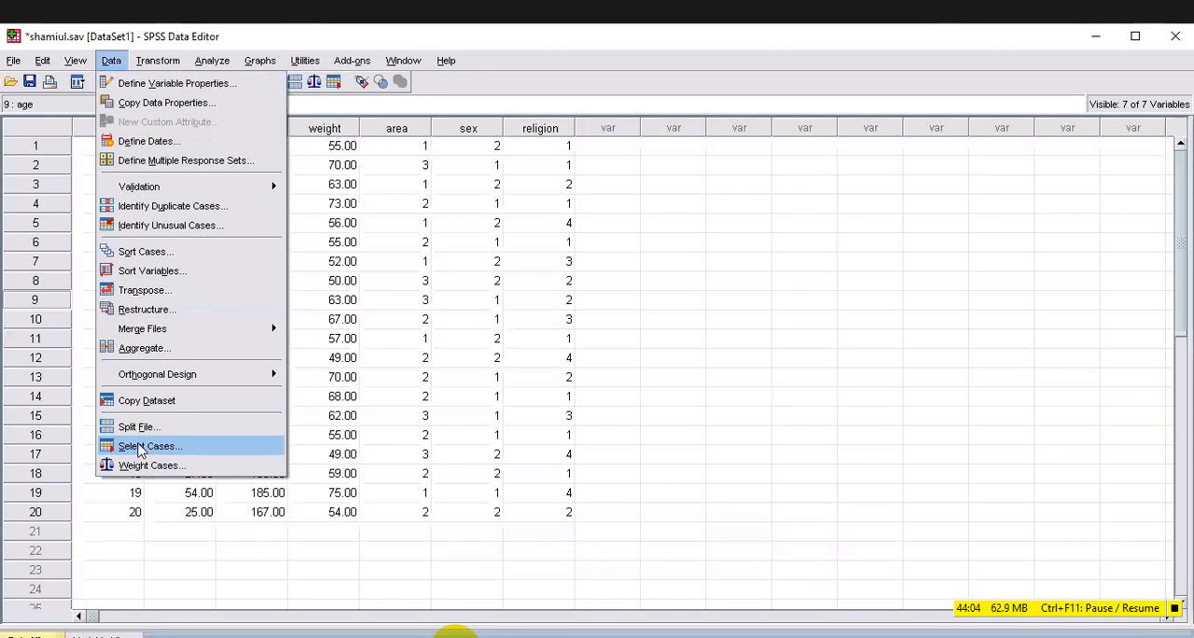
pyautogui.click(139, 447)
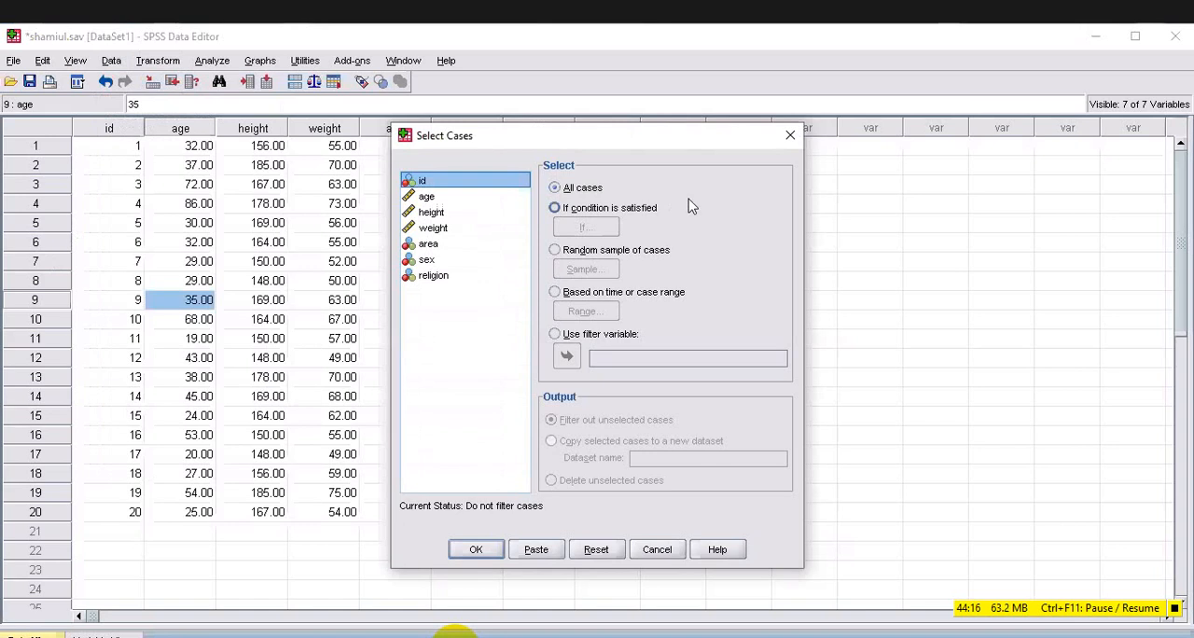
pyautogui.hotkey('alt', 'c')
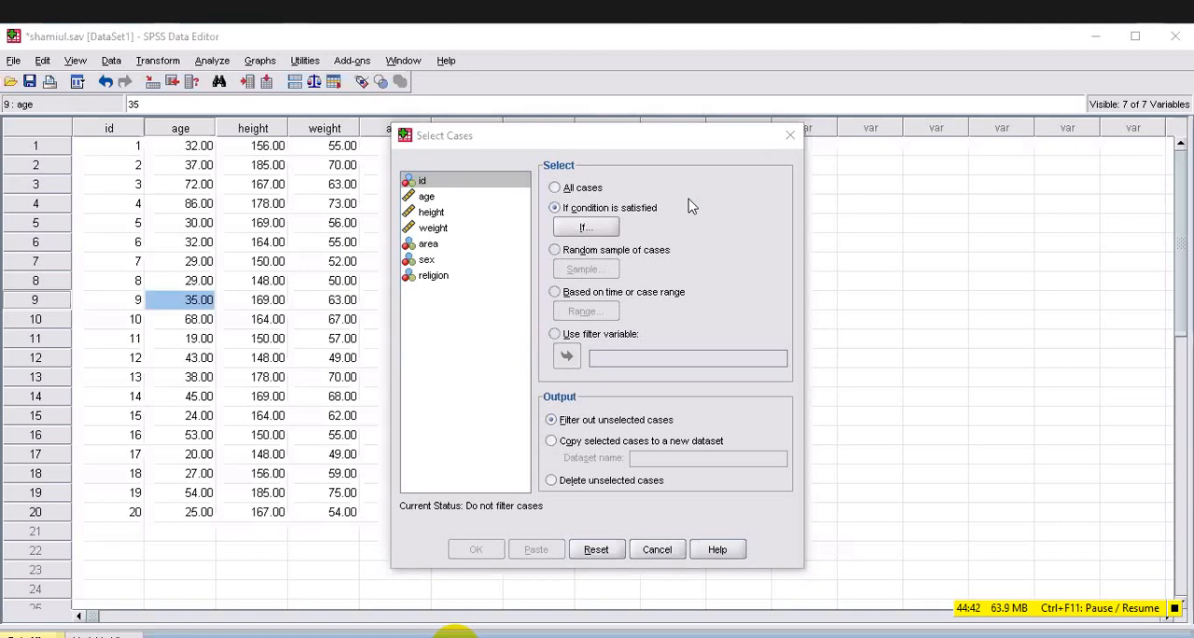
pyautogui.click(586, 228)
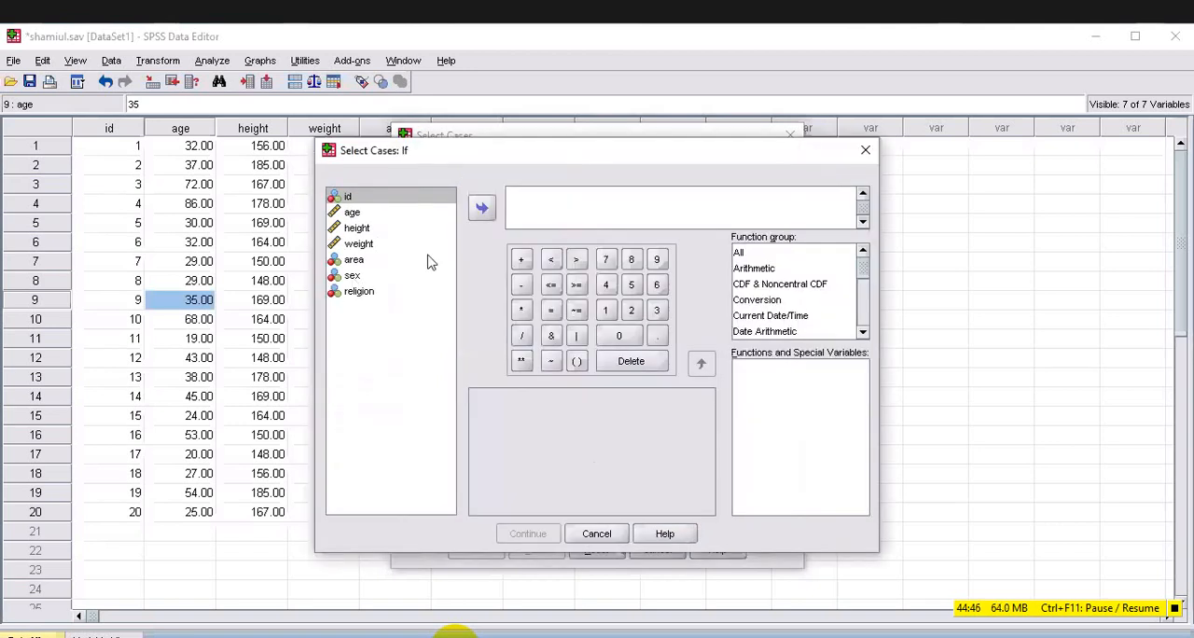
pyautogui.click(353, 278)
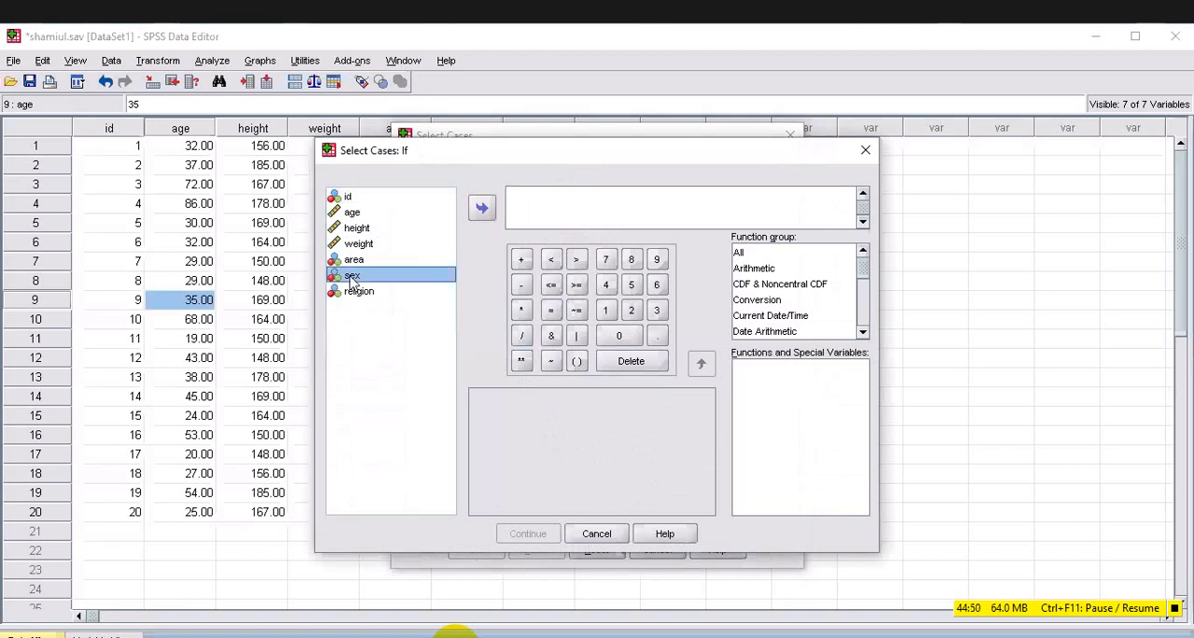
pyautogui.doubleClick(353, 278)
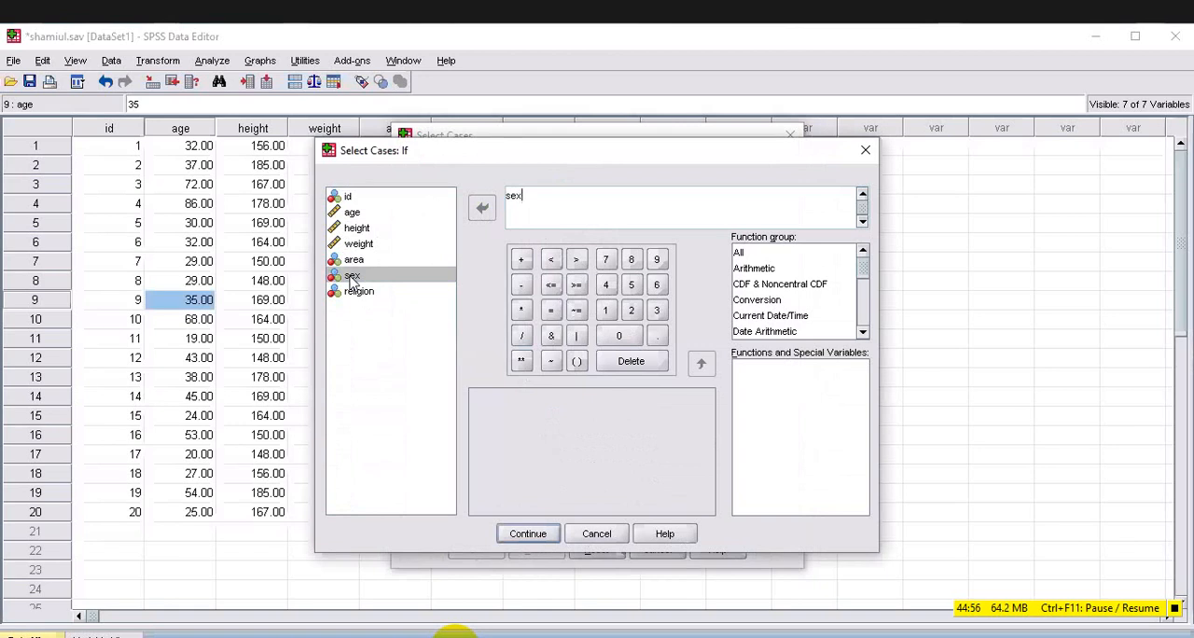
pyautogui.write('=')
pyautogui.press('BackSpace')
pyautogui.press('BackSpace')
pyautogui.press('BackSpace')
pyautogui.press('BackSpace')
pyautogui.press('BackSpace')
pyautogui.press('BackSpace')
pyautogui.press('BackSpace')
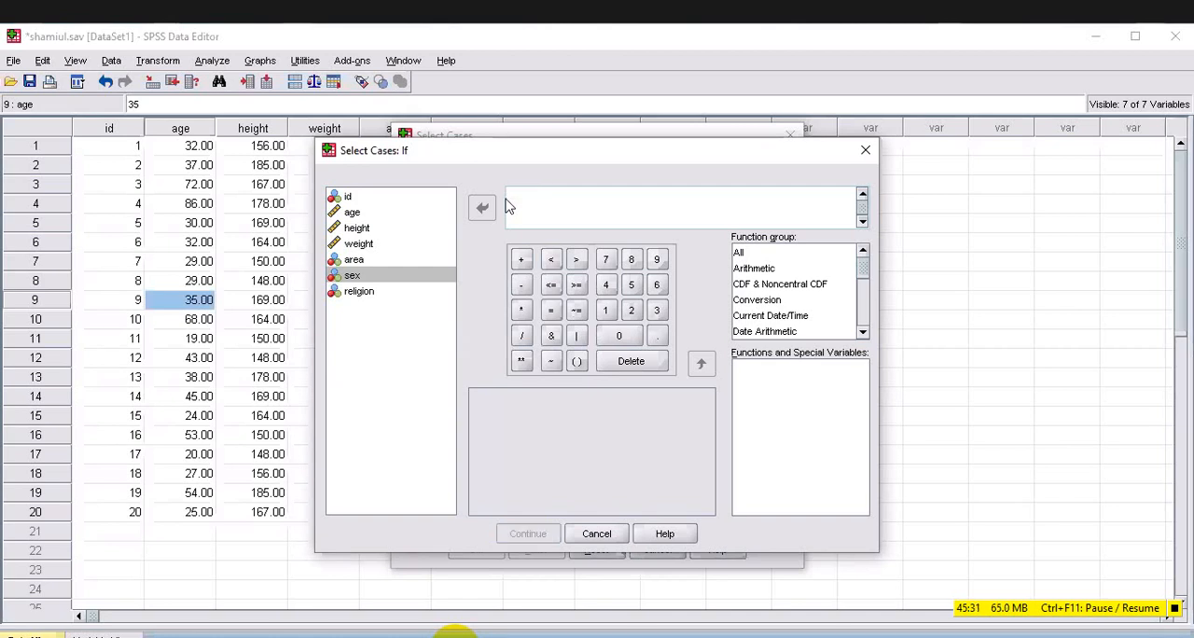
pyautogui.click(356, 292)
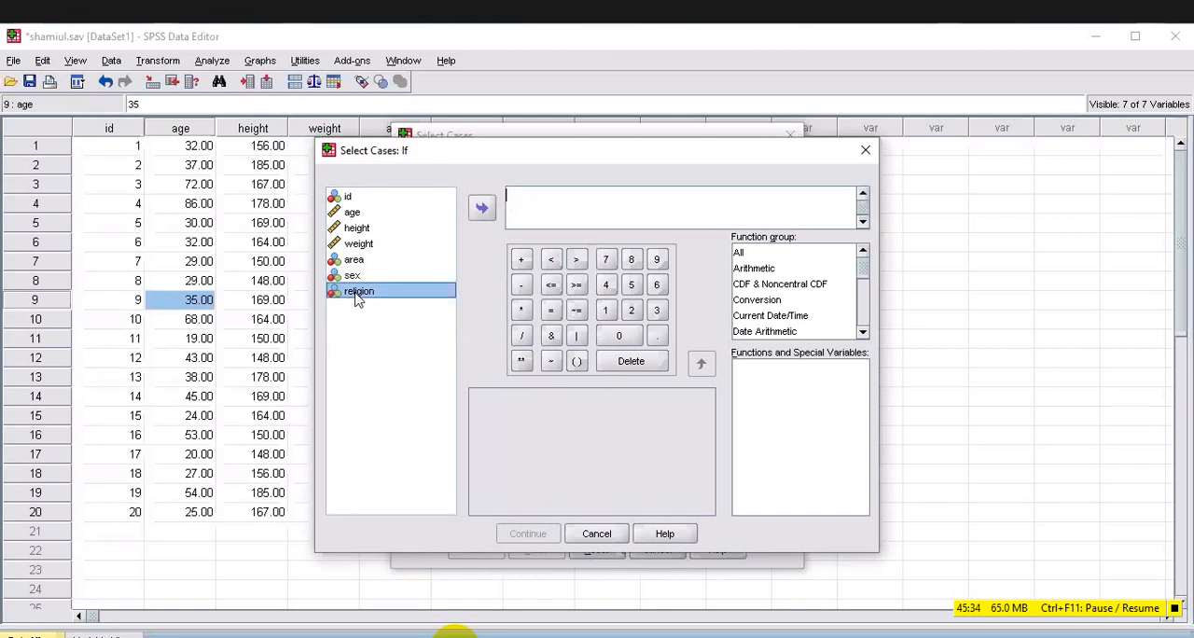
pyautogui.doubleClick(355, 293)
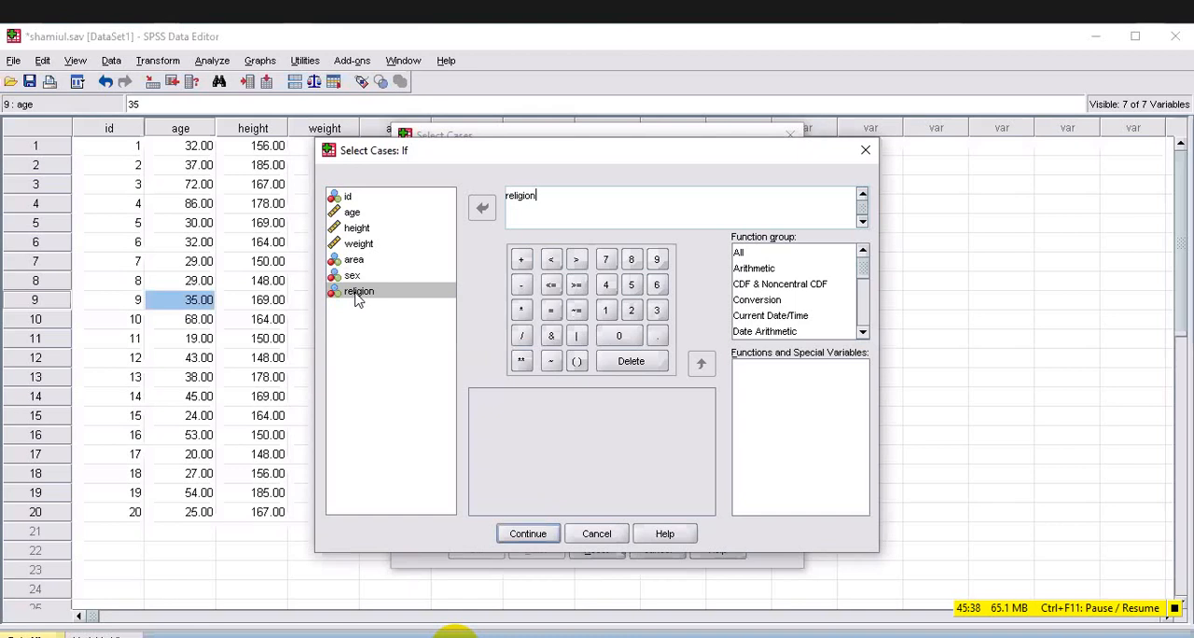
pyautogui.write('=')
pyautogui.press('BackSpace')
pyautogui.press('BackSpace')
pyautogui.press('BackSpace')
pyautogui.press('BackSpace')
pyautogui.press('BackSpace')
pyautogui.press('BackSpace')
pyautogui.press('BackSpace')
pyautogui.press('BackSpace')
pyautogui.press('BackSpace')
pyautogui.press('BackSpace')
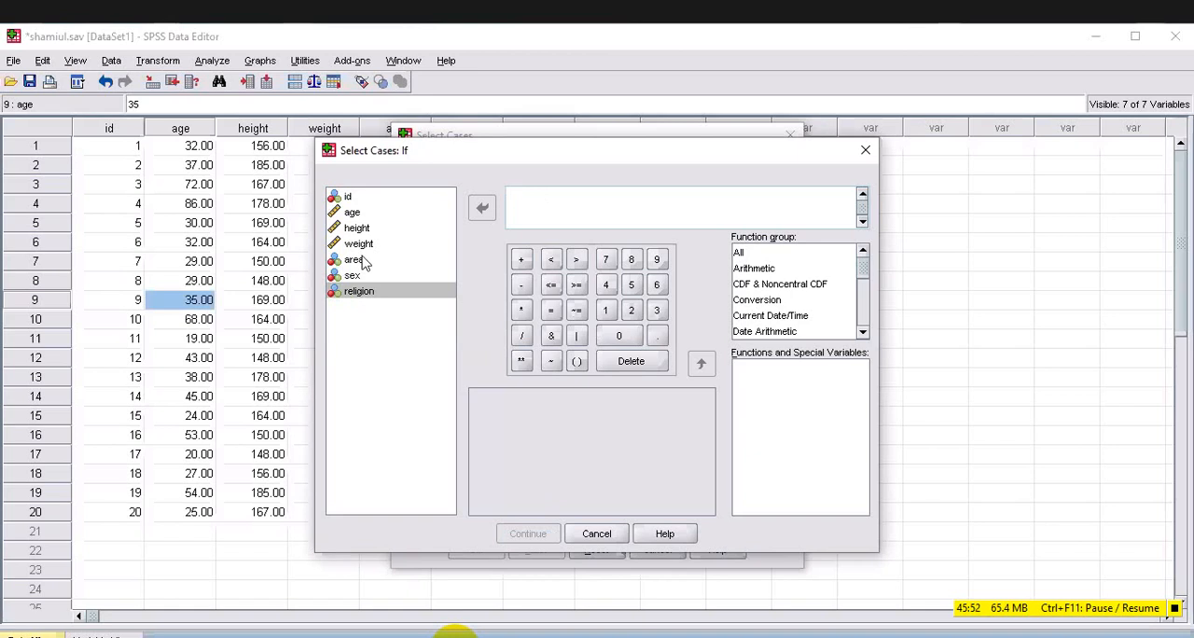
pyautogui.click(365, 264)
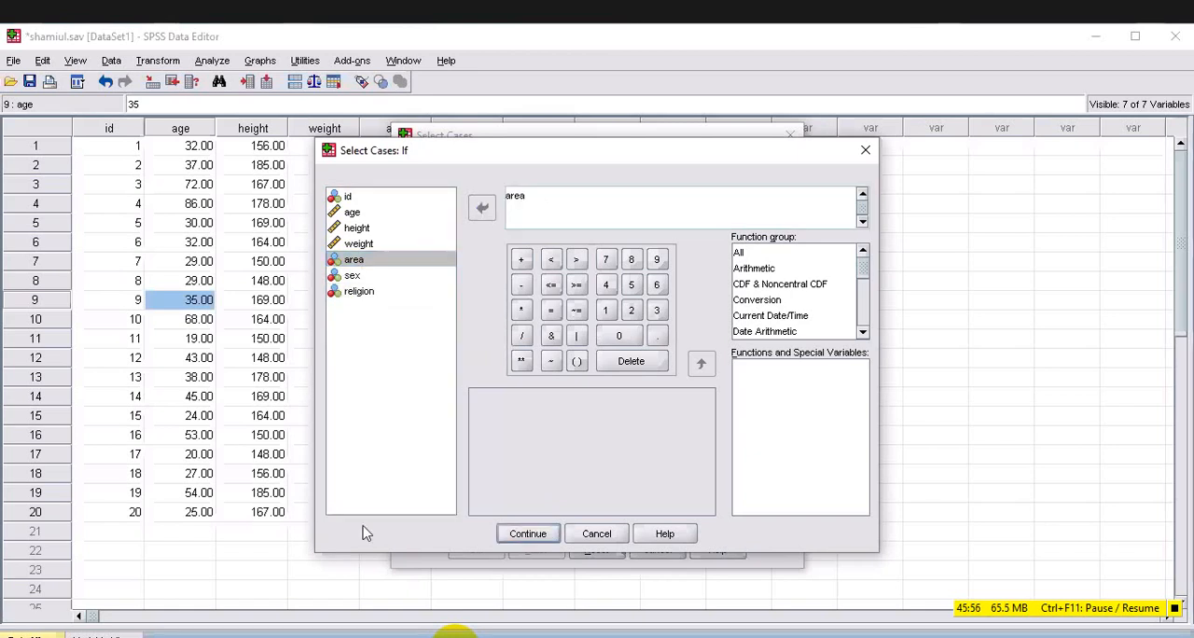
pyautogui.write('=2')
pyautogui.hotkey('ctrl', 'a')
pyautogui.press('Delete')
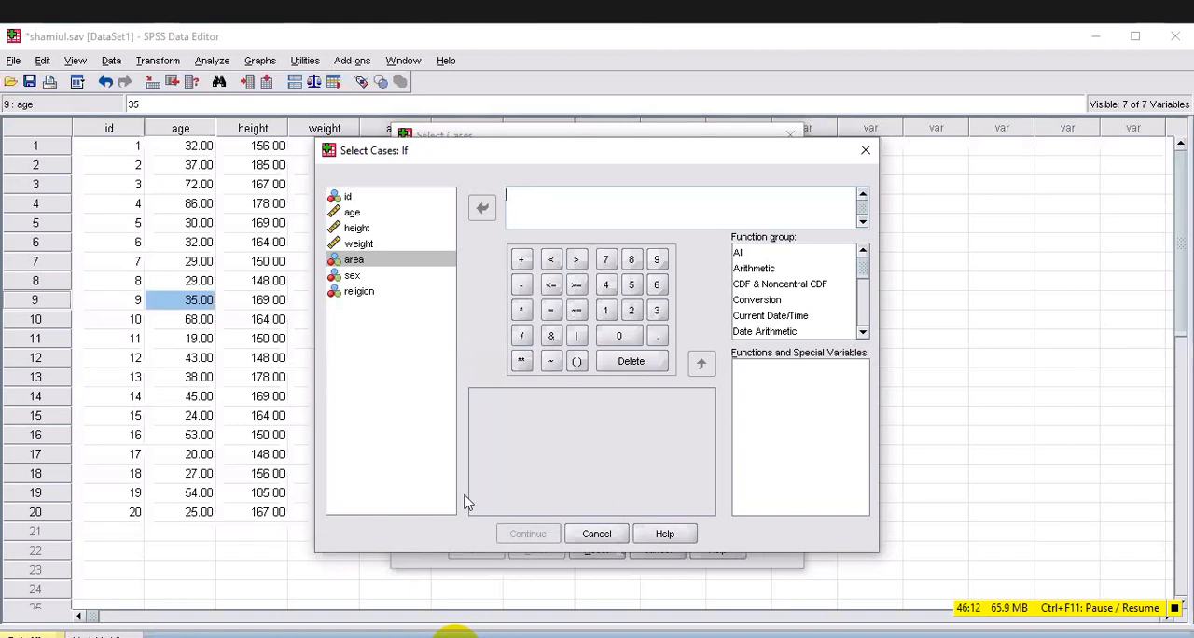
# Enter sex=1 as the condition for selecting cases and confirm it.
pyautogui.doubleClick(352, 276)
pyautogui.write('=')
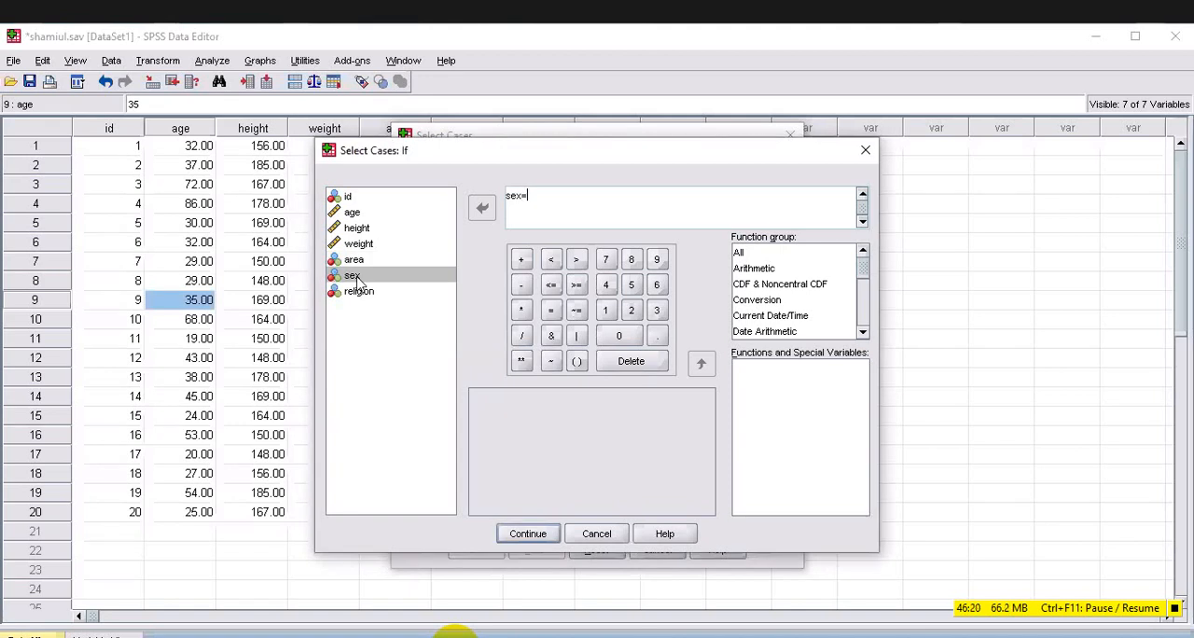
pyautogui.write('1')
pyautogui.click(529, 541)
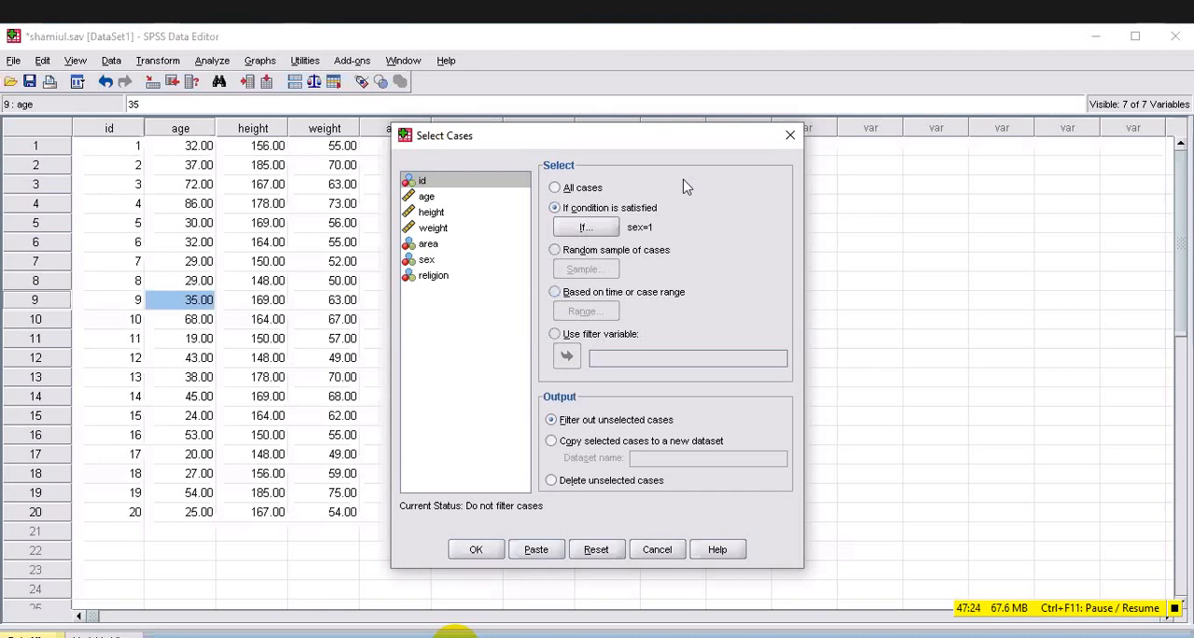
# Filter the data to a random sample of approximately 80% of all cases, and return to the Data Editor.
pyautogui.click(555, 250)
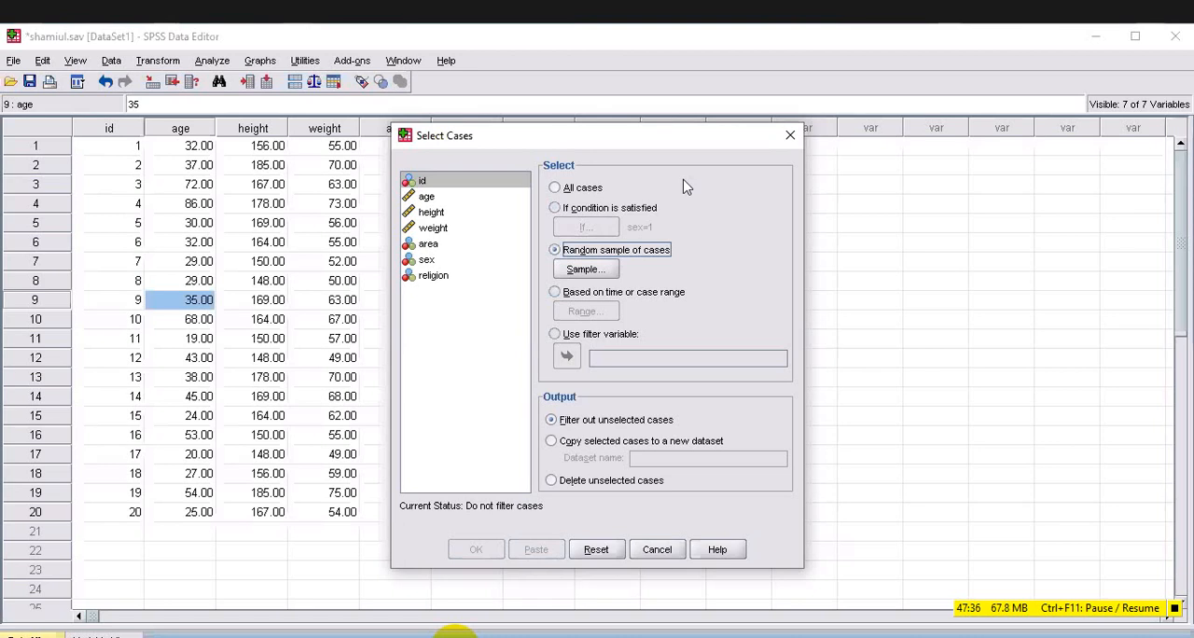
pyautogui.hotkey('alt', 's')
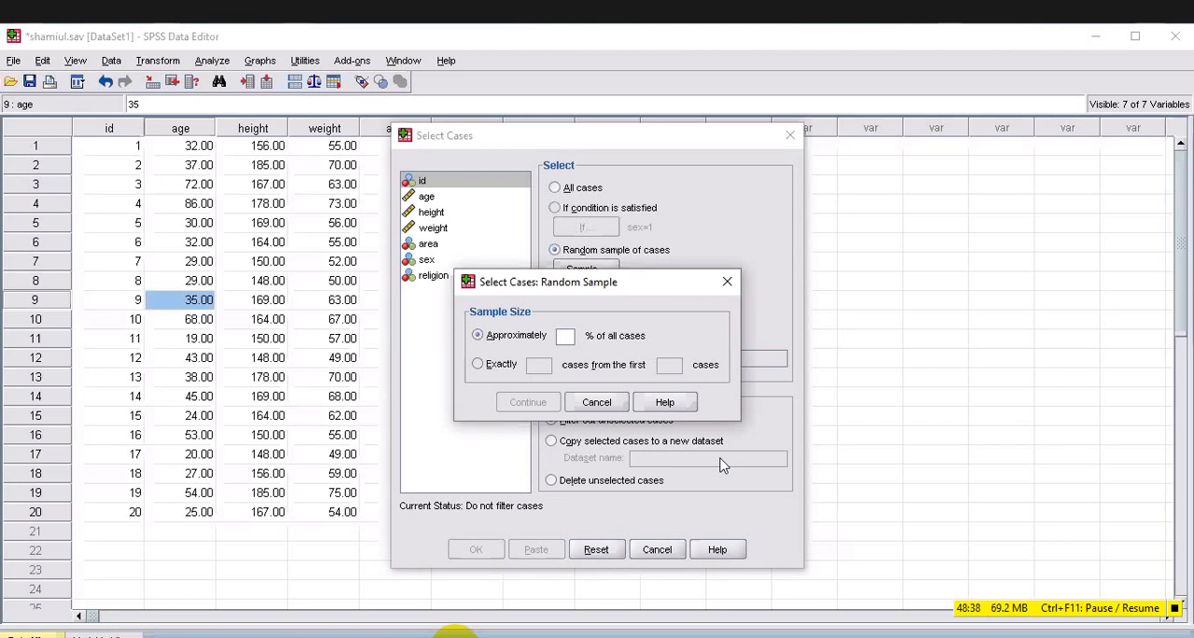
pyautogui.write('8')
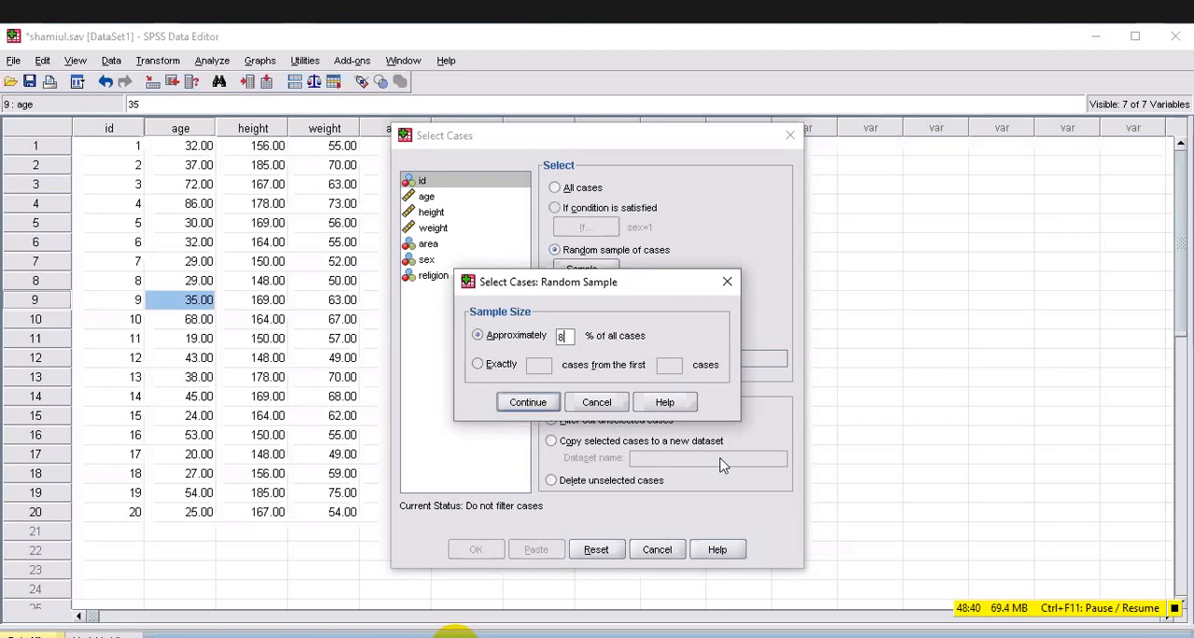
pyautogui.write('0')
pyautogui.press('Return')
pyautogui.press('Return')
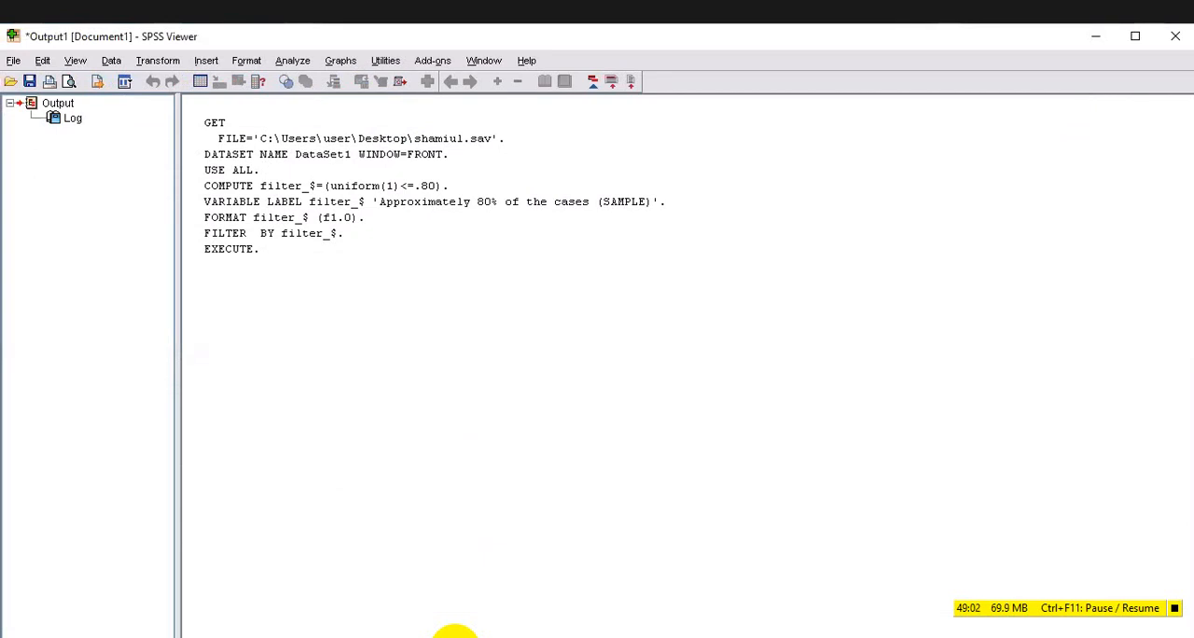
pyautogui.click(454, 634)
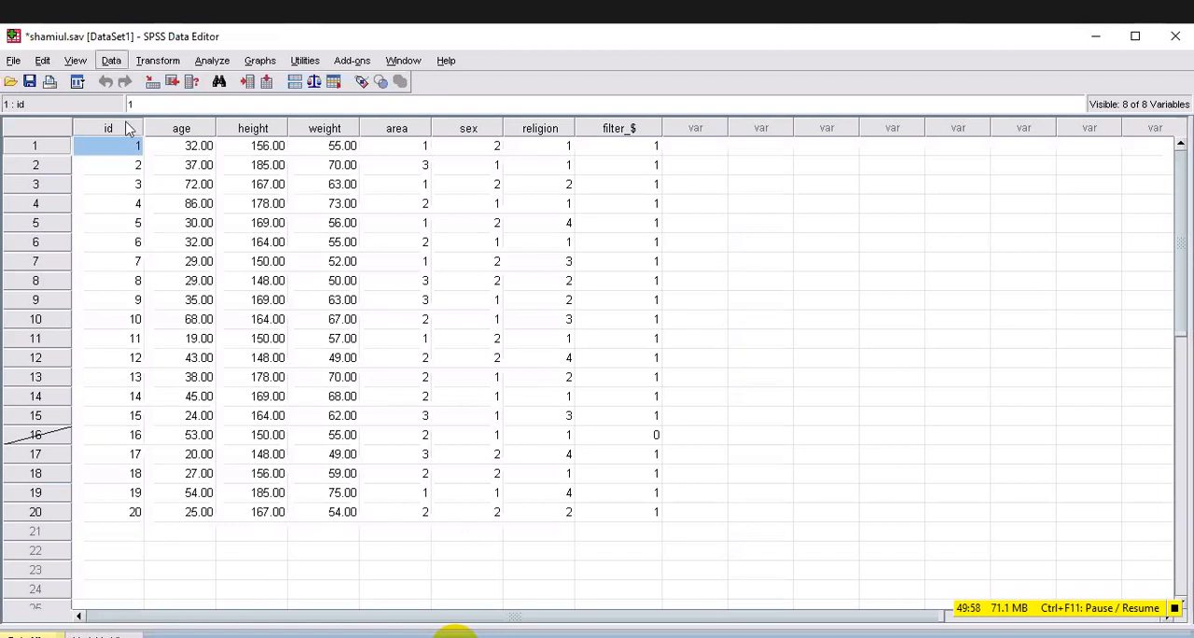
# Set Select Cases back to all cases, apply it, and return to the Data Editor.
pyautogui.click(112, 61)
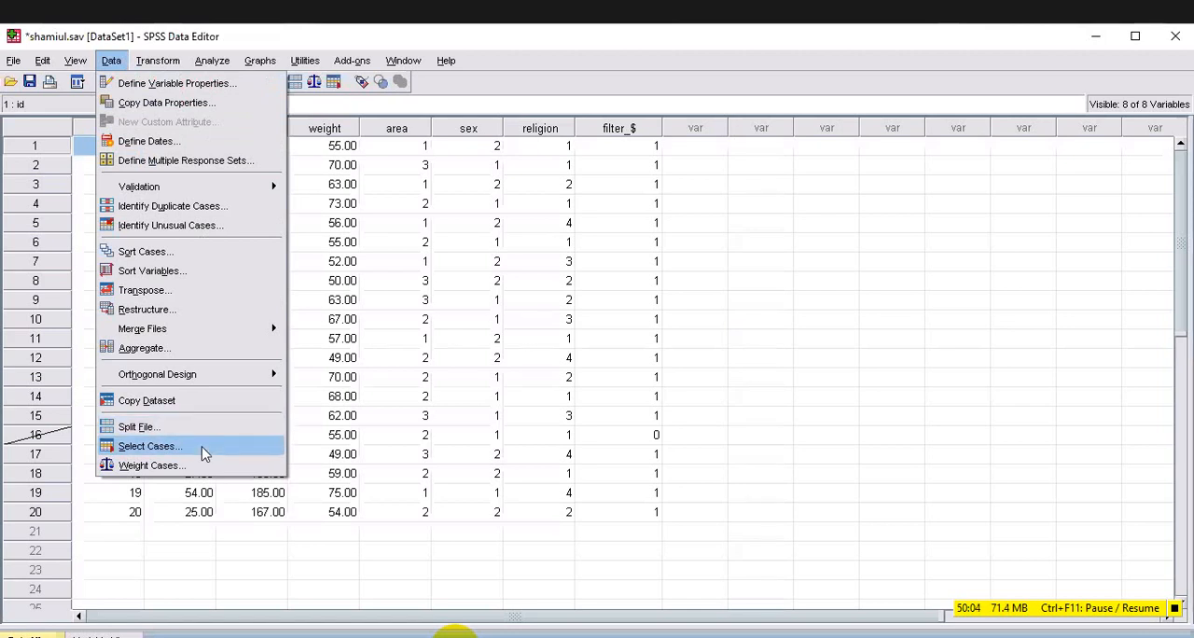
pyautogui.click(204, 452)
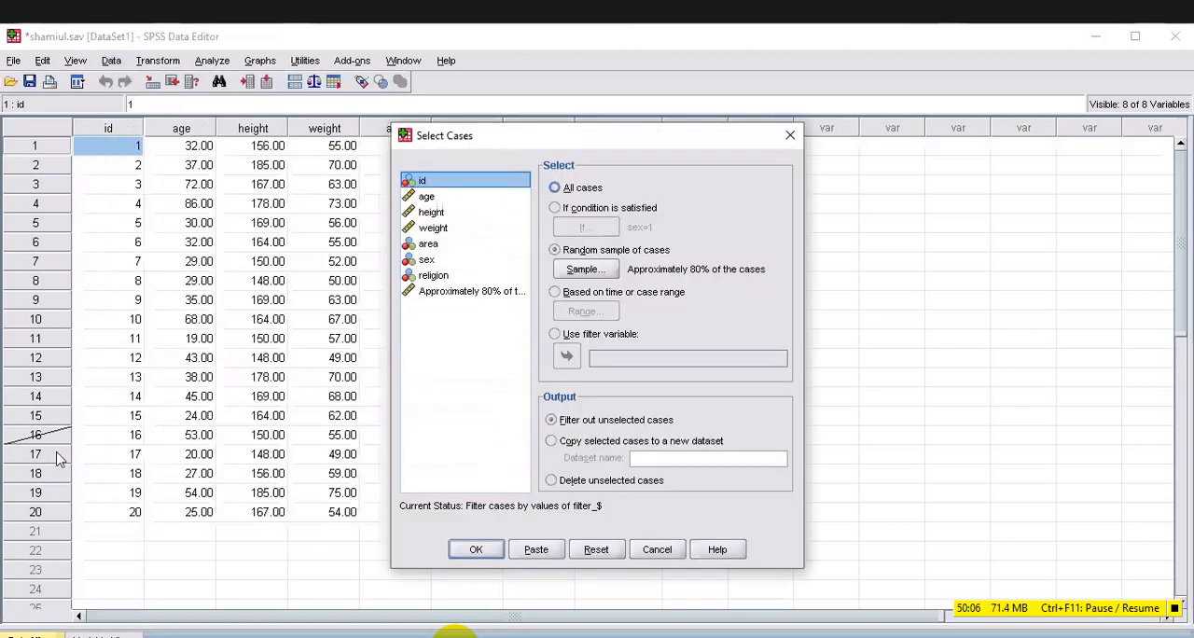
pyautogui.click(557, 190)
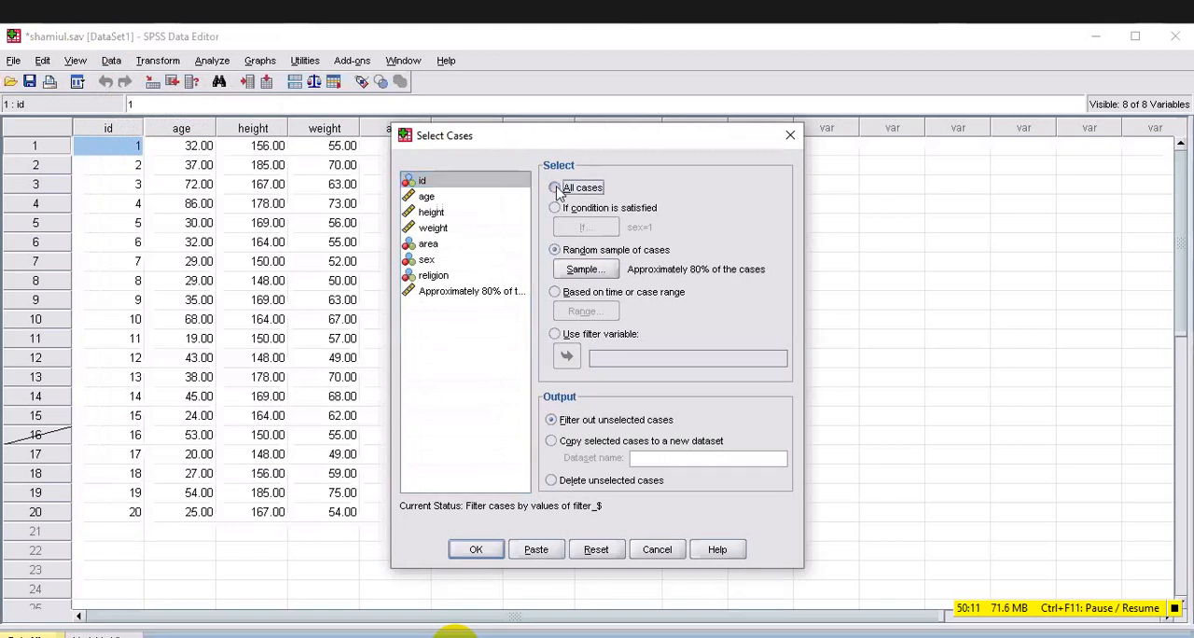
pyautogui.click(476, 552)
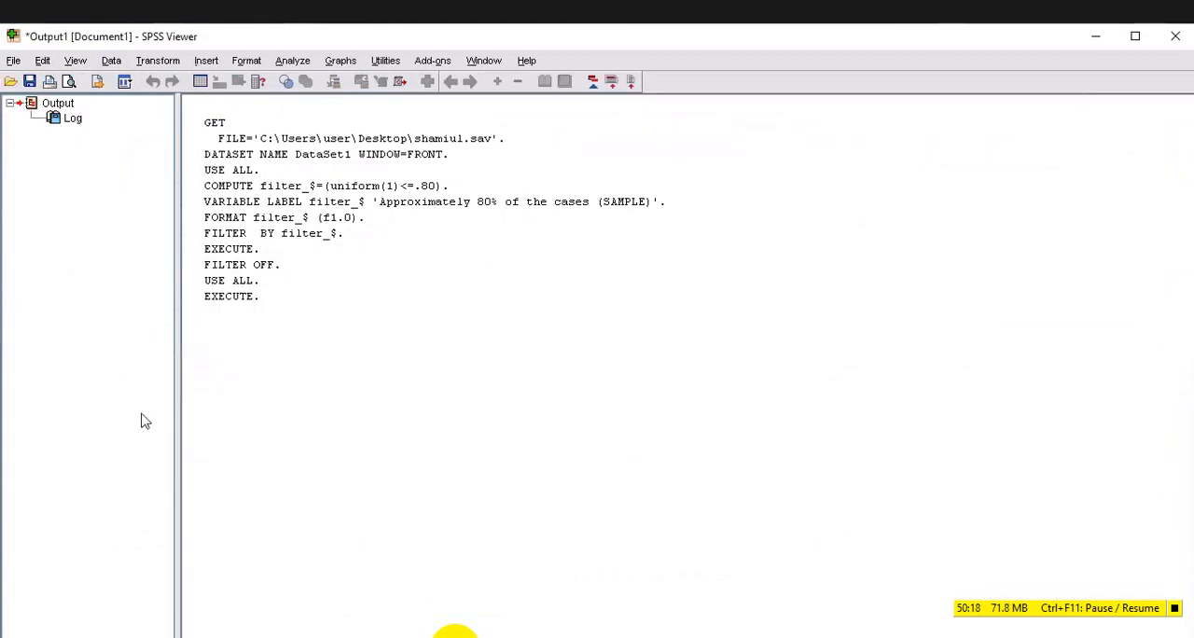
pyautogui.hotkey('alt', 'Tab')
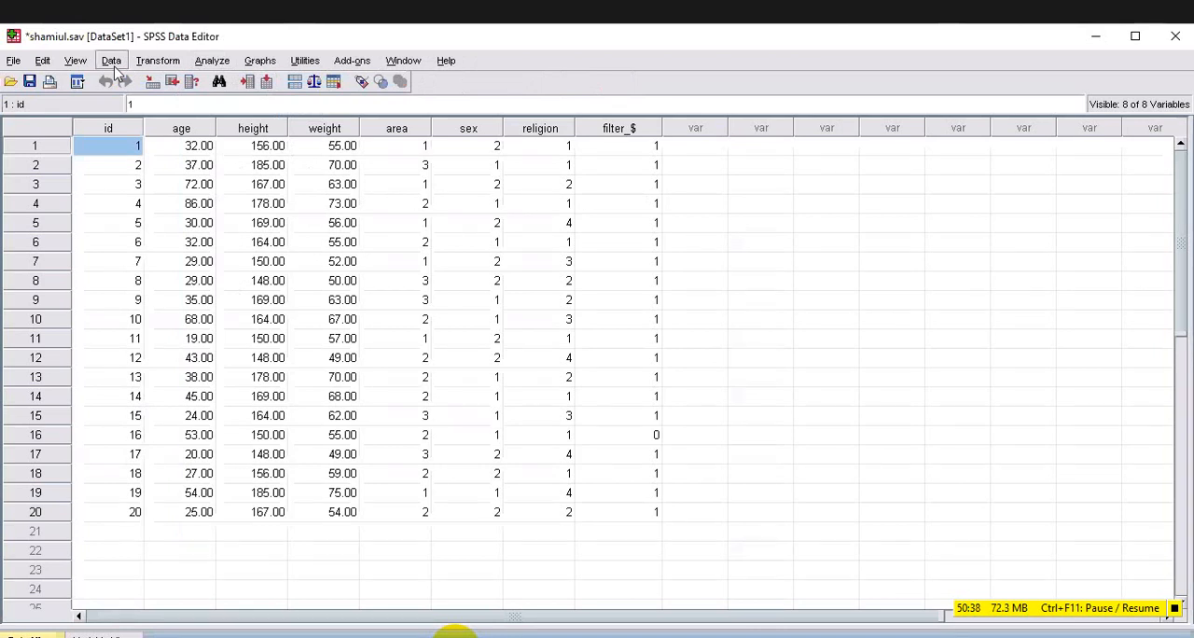
# Open the Frequencies analysis and add weight as the variable to analyze.
pyautogui.click(220, 66)
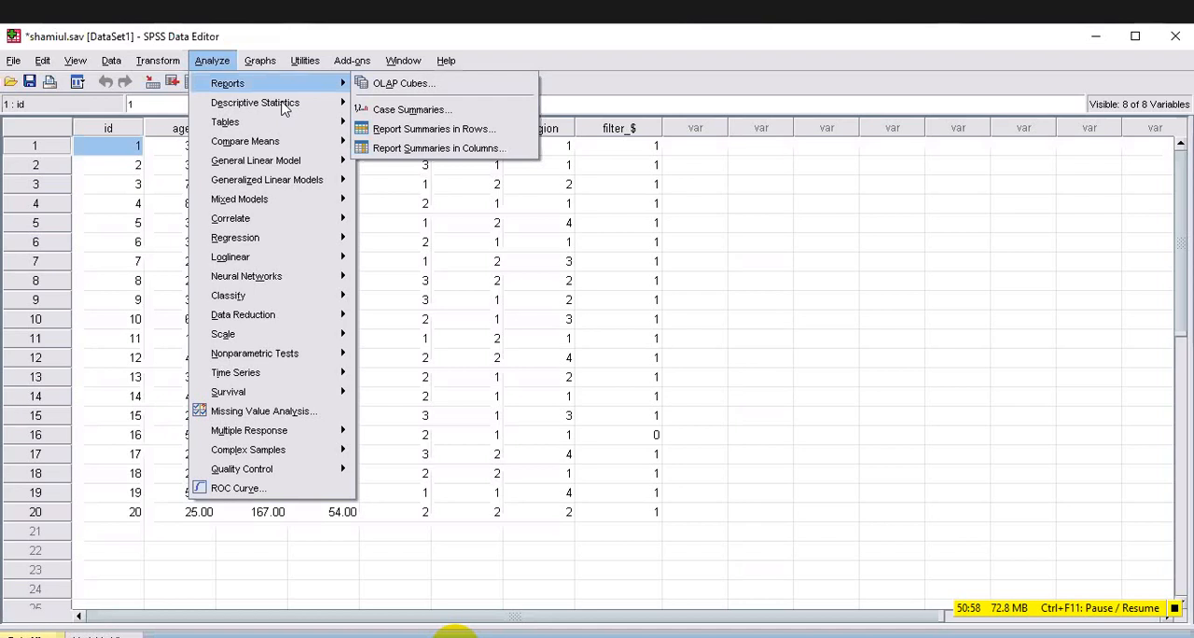
pyautogui.moveTo(285, 109)
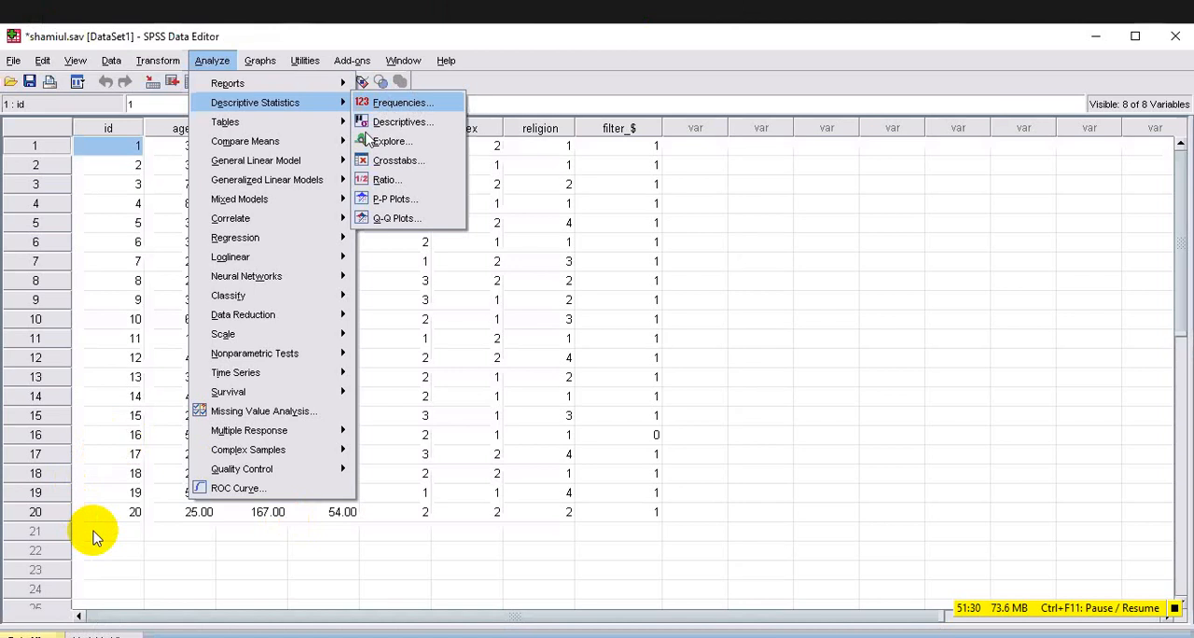
pyautogui.click(402, 104)
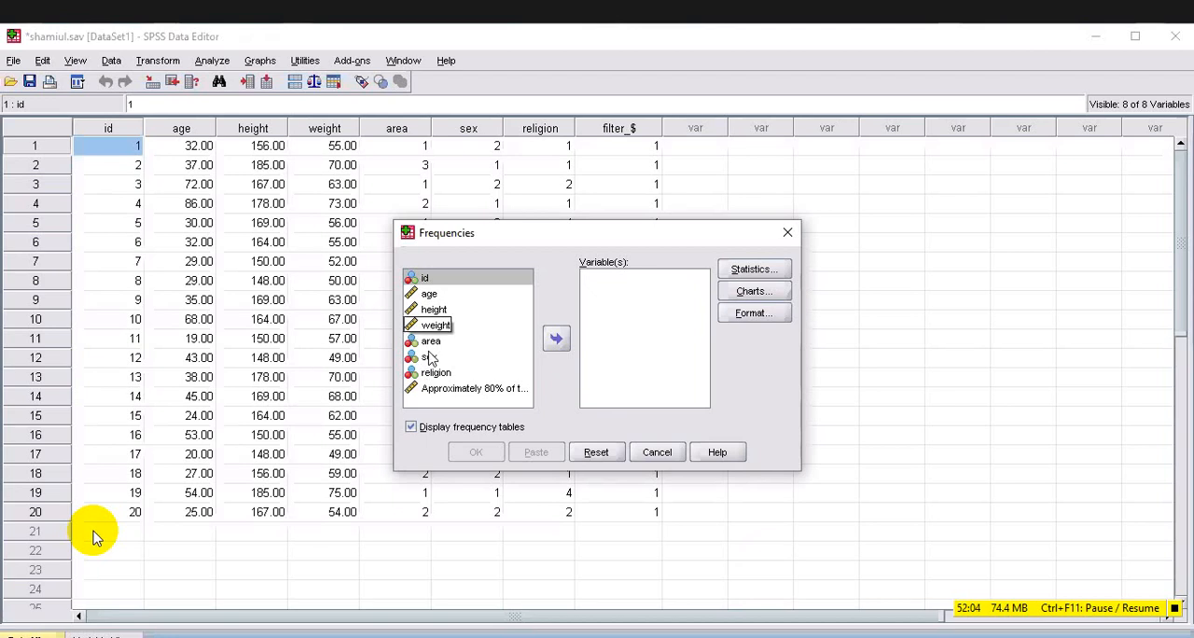
pyautogui.click(435, 326)
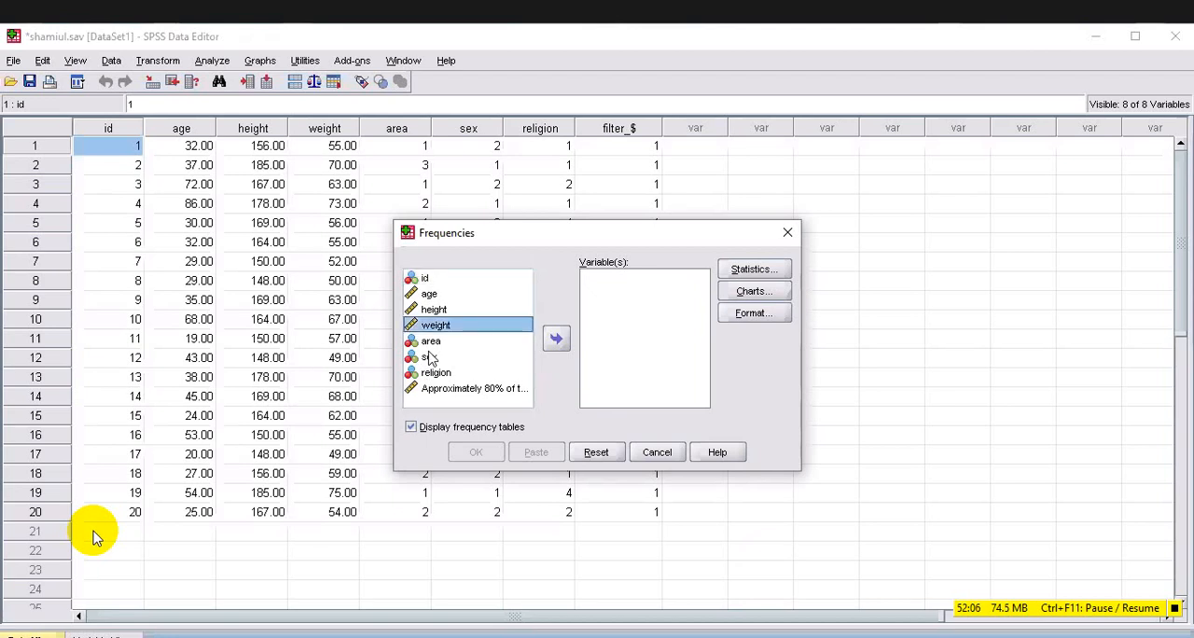
pyautogui.click(556, 339)
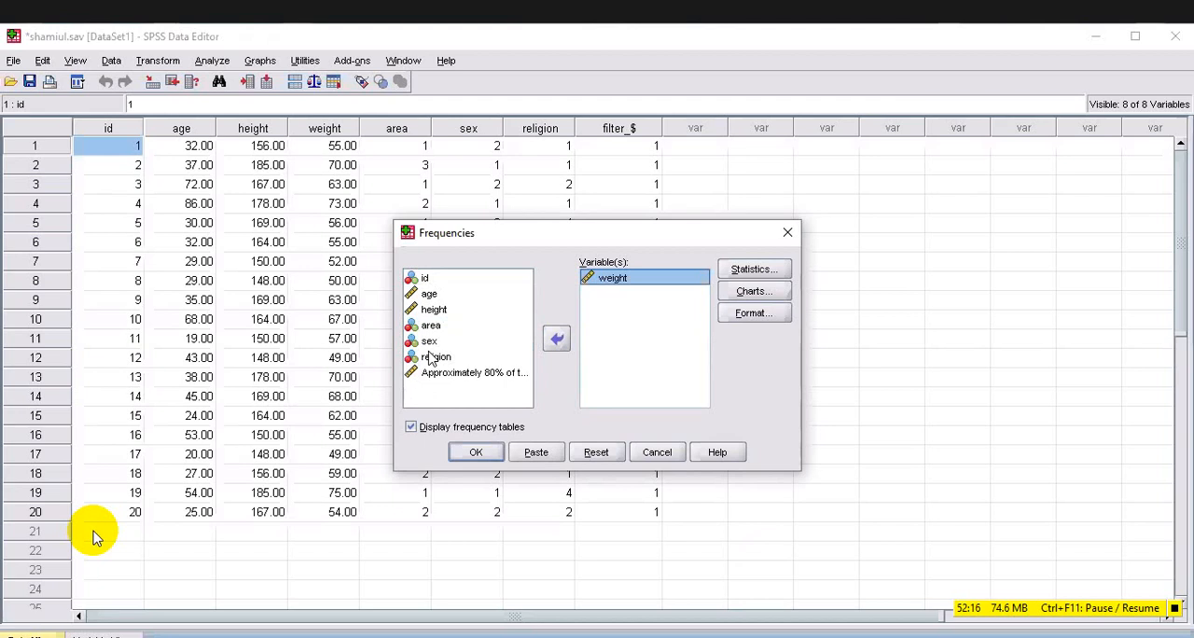
# Try area and height in turn in place of weight as the Frequencies variable, and put weight back.
pyautogui.click(557, 338)
pyautogui.click(431, 341)
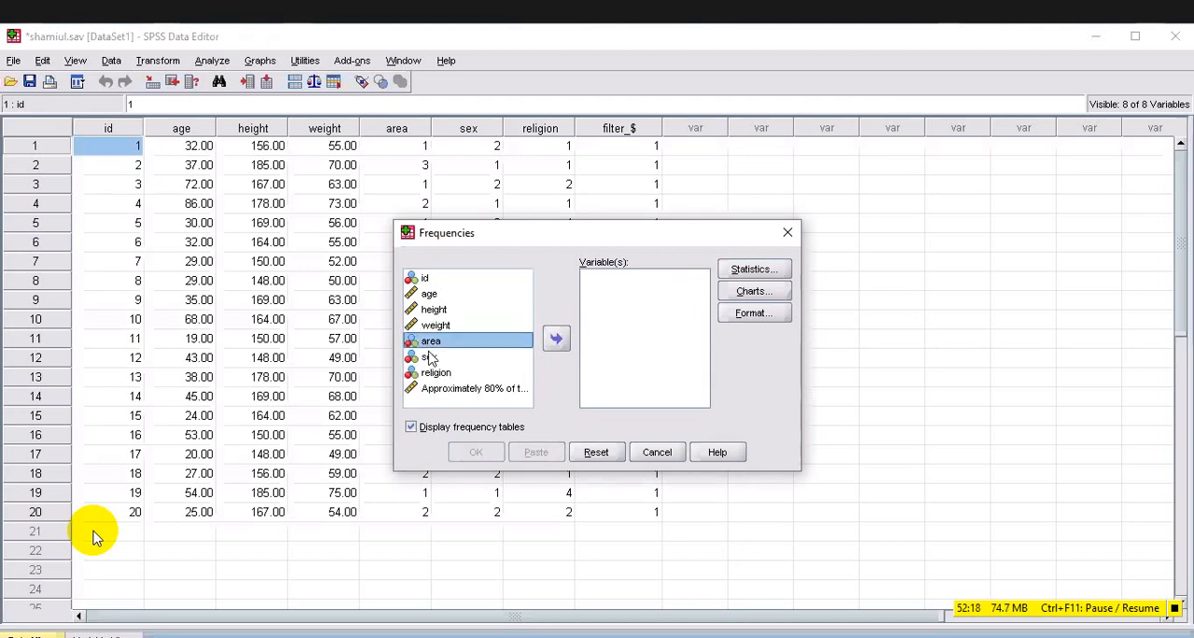
pyautogui.doubleClick(429, 347)
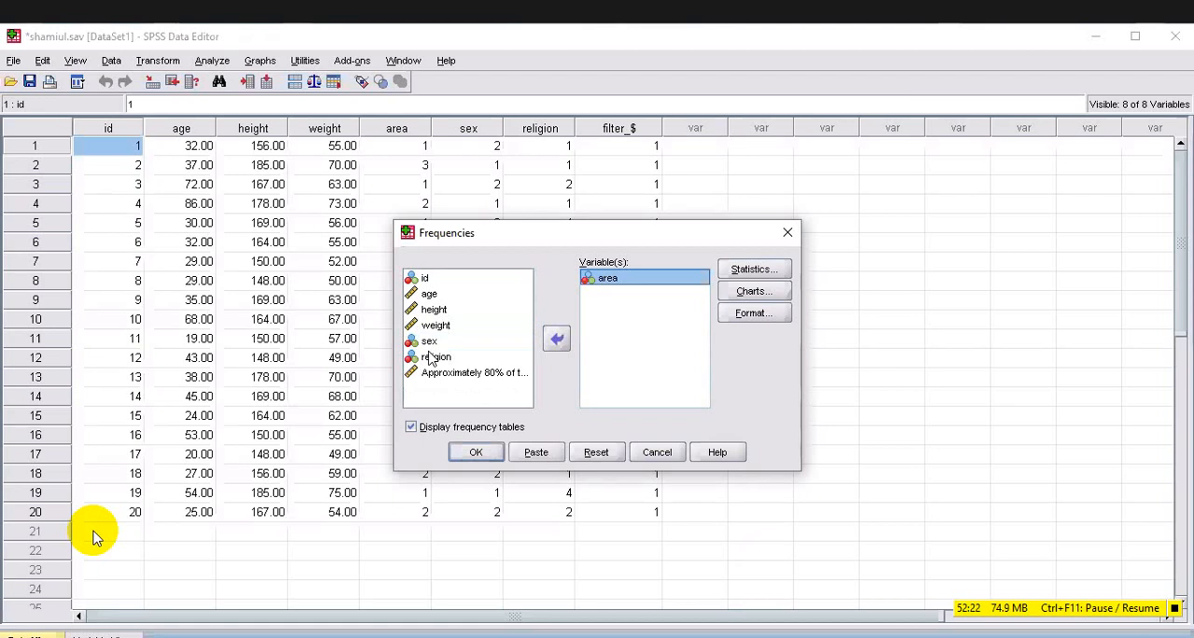
pyautogui.click(557, 339)
pyautogui.doubleClick(434, 310)
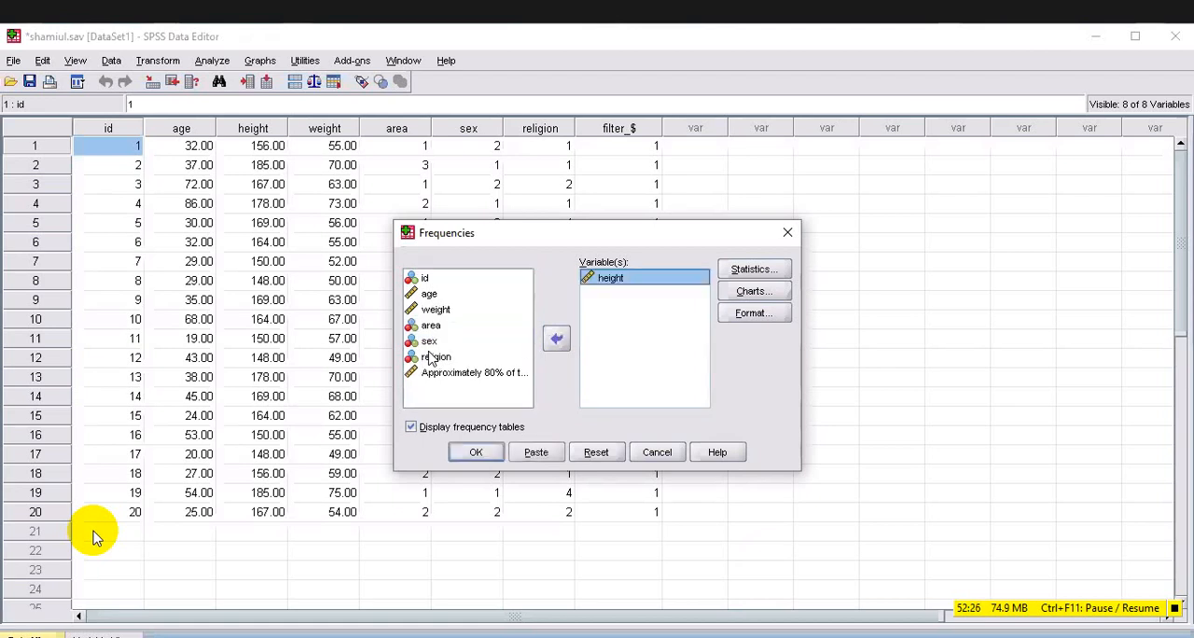
pyautogui.click(557, 339)
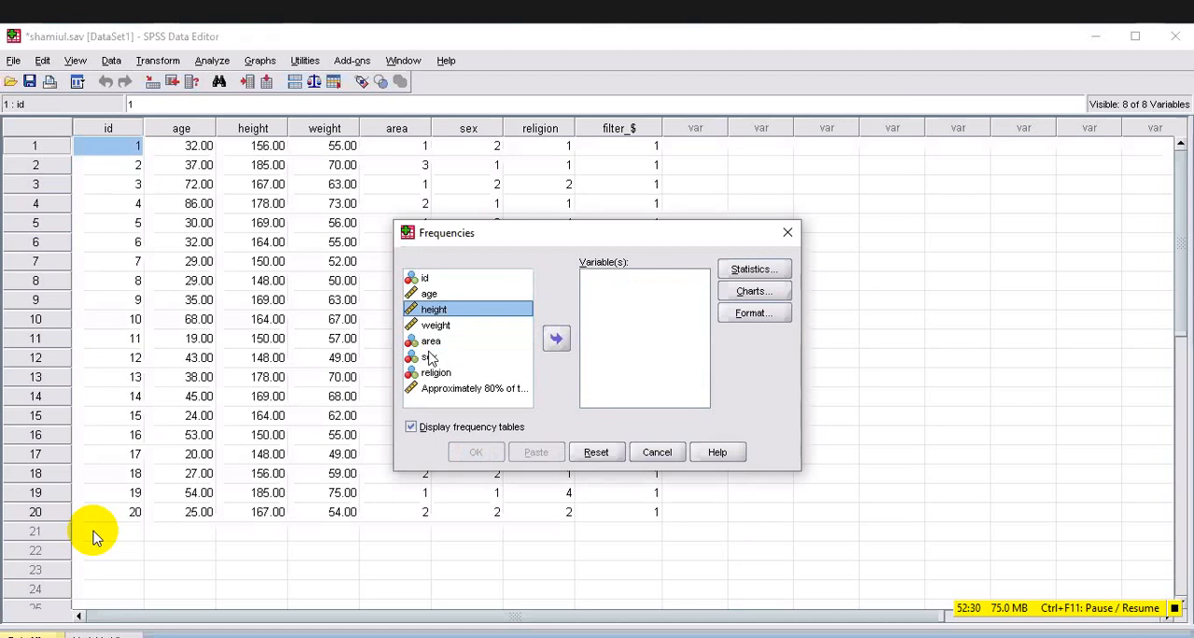
pyautogui.press('Down')
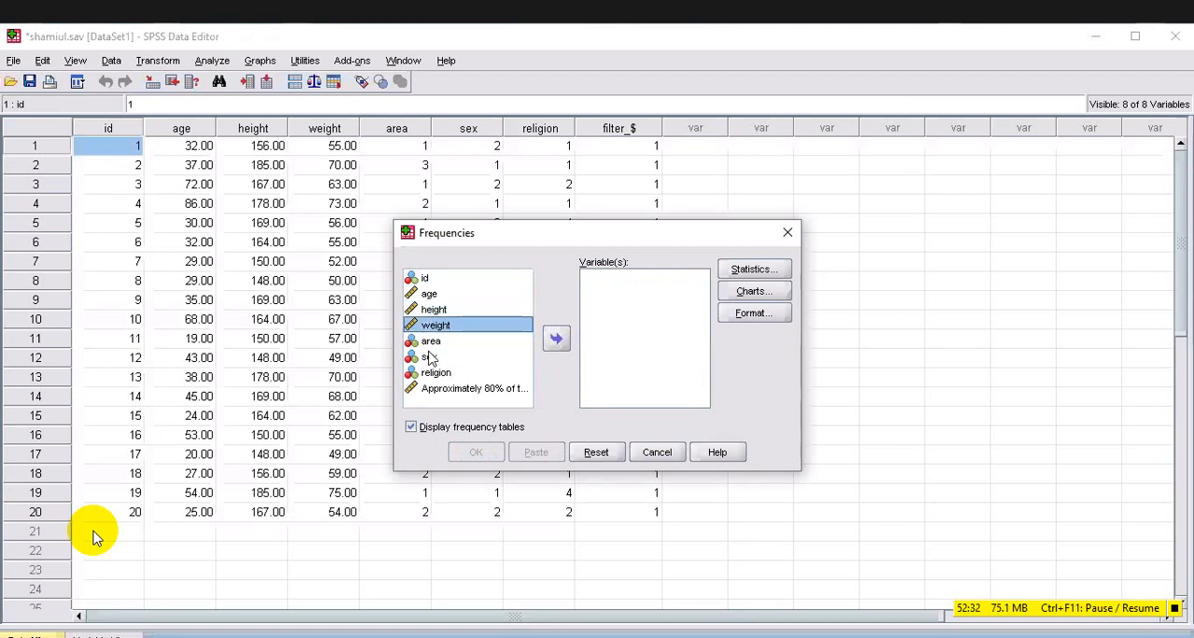
pyautogui.click(556, 338)
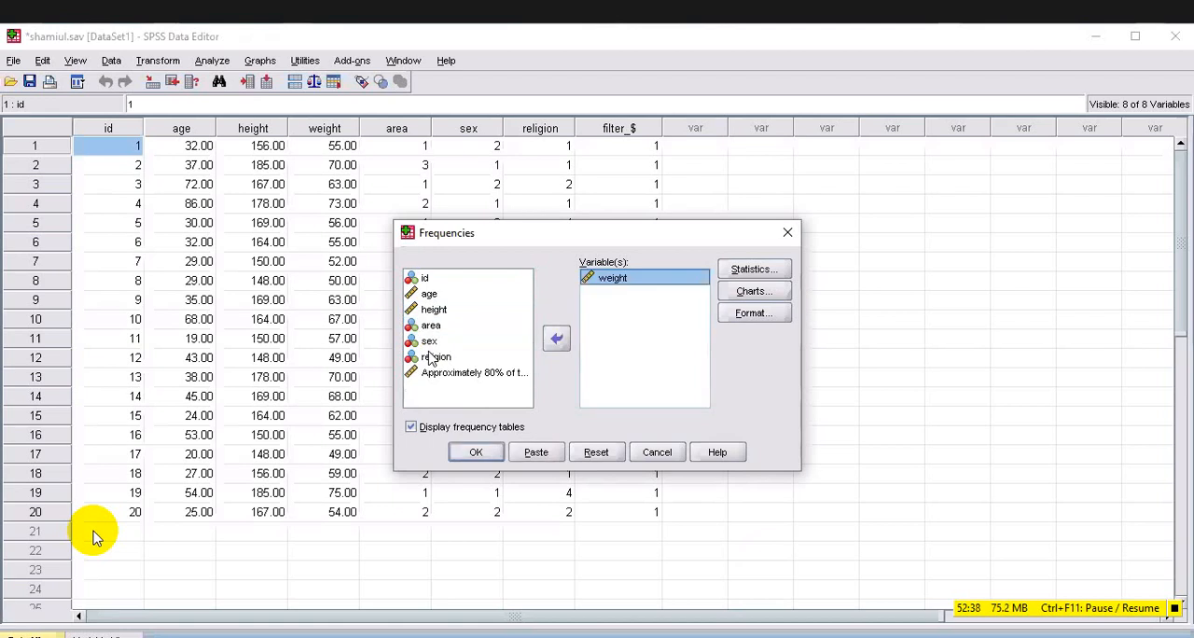
# Choose mean, median and mode as the central tendency statistics for the Frequencies analysis of weight.
pyautogui.click(772, 270)
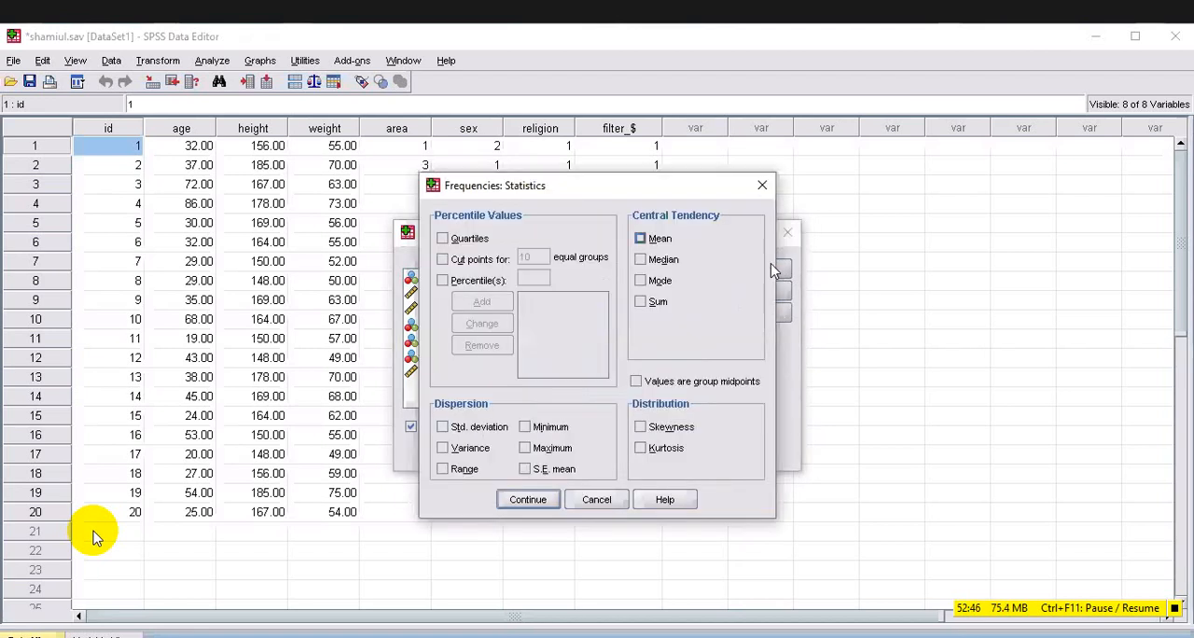
pyautogui.press('space')
pyautogui.press('Tab')
pyautogui.press('space')
pyautogui.press('Tab')
pyautogui.hotkey('shift', 'Tab')
pyautogui.press('space')
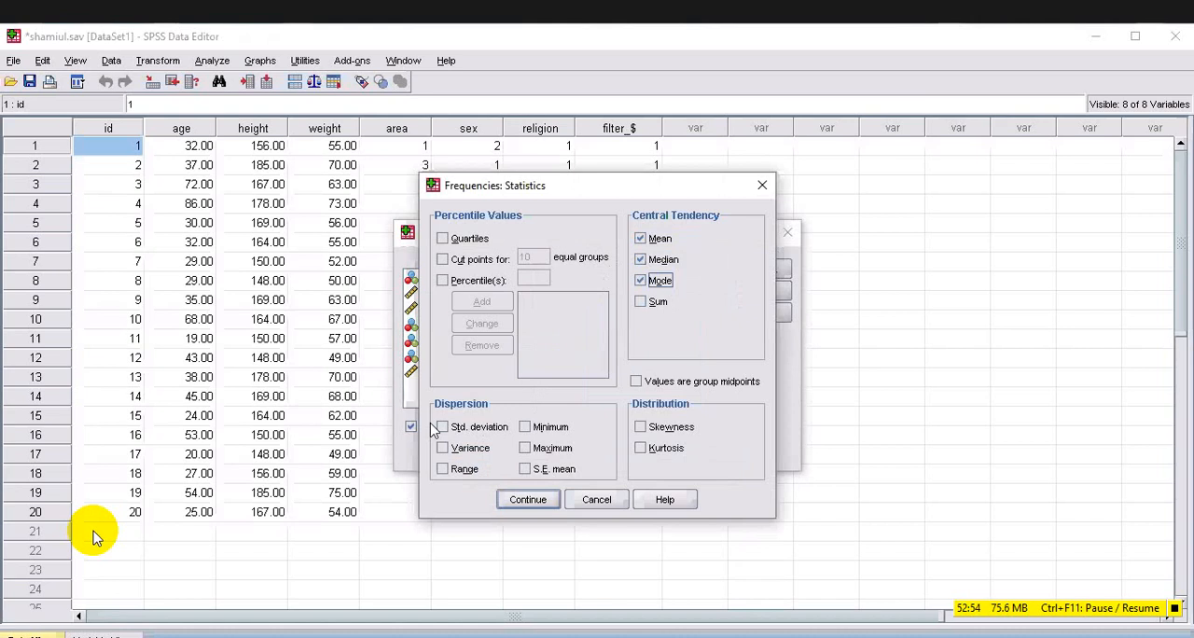
# Choose standard deviation, variance, minimum, maximum, skewness and kurtosis for weight, and close the statistics options without applying them.
pyautogui.click(437, 429)
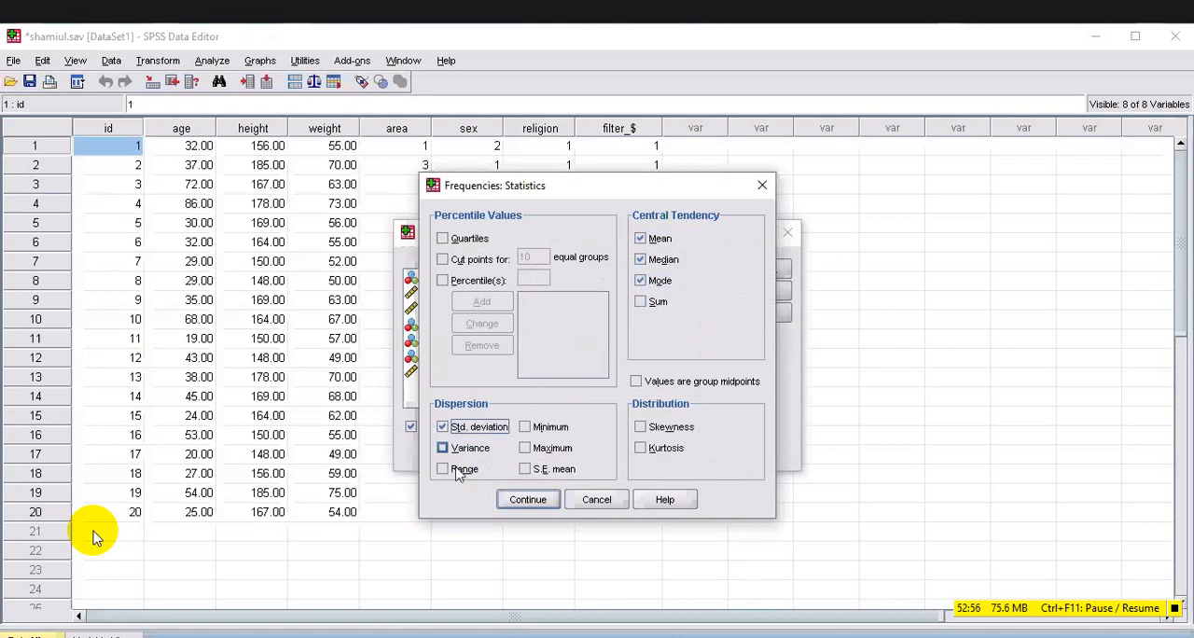
pyautogui.press('Tab')
pyautogui.press('space')
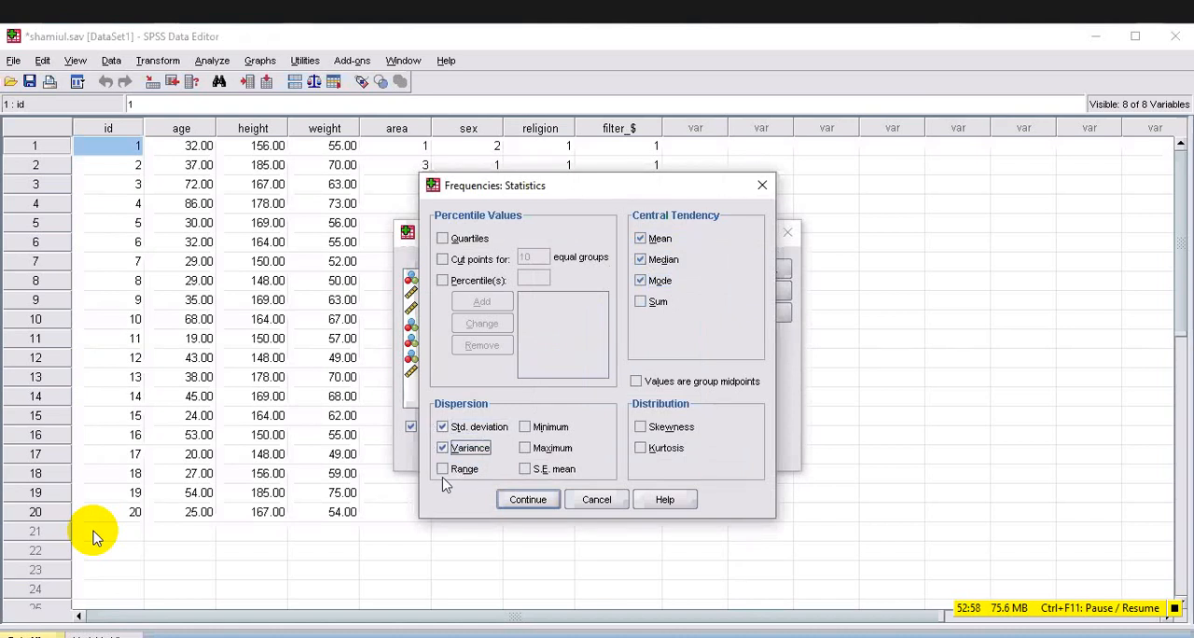
pyautogui.press('Tab')
pyautogui.press('space')
pyautogui.press('Tab')
pyautogui.press('space')
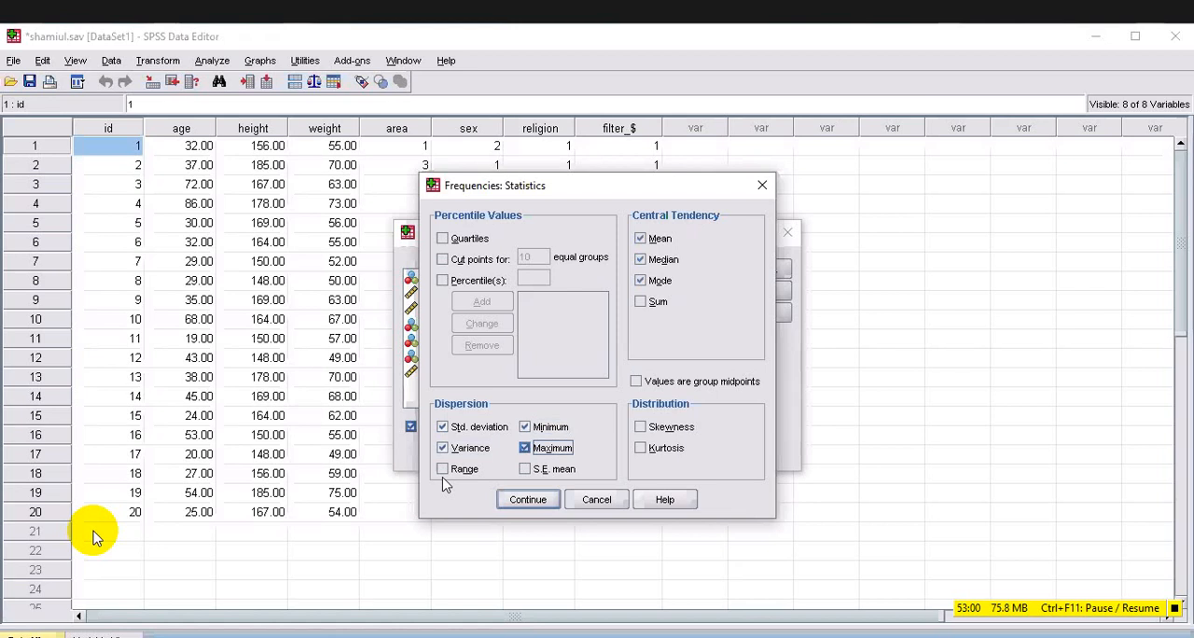
pyautogui.press('Tab')
pyautogui.press('space')
pyautogui.press('Tab')
pyautogui.press('space')
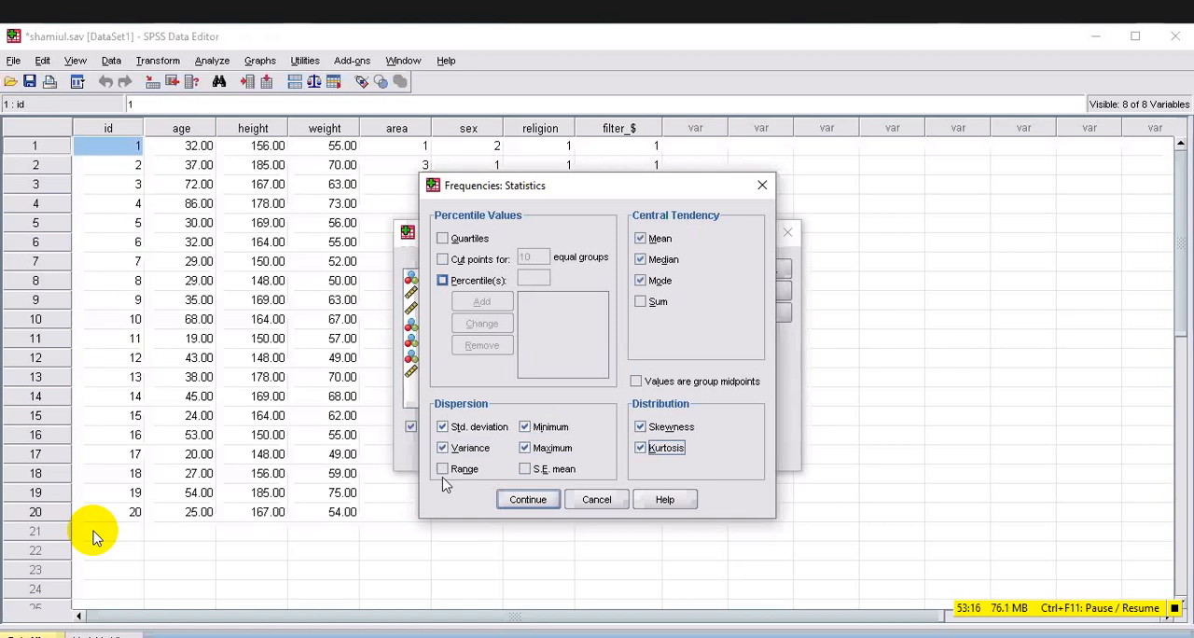
pyautogui.click(477, 72)
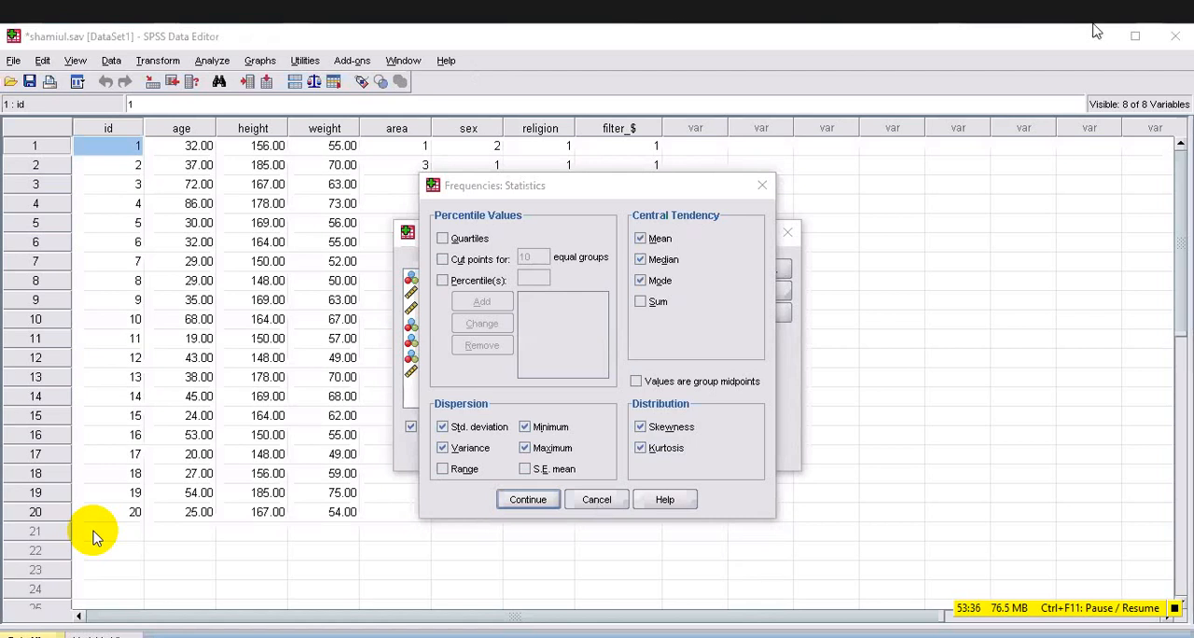
pyautogui.click(761, 187)
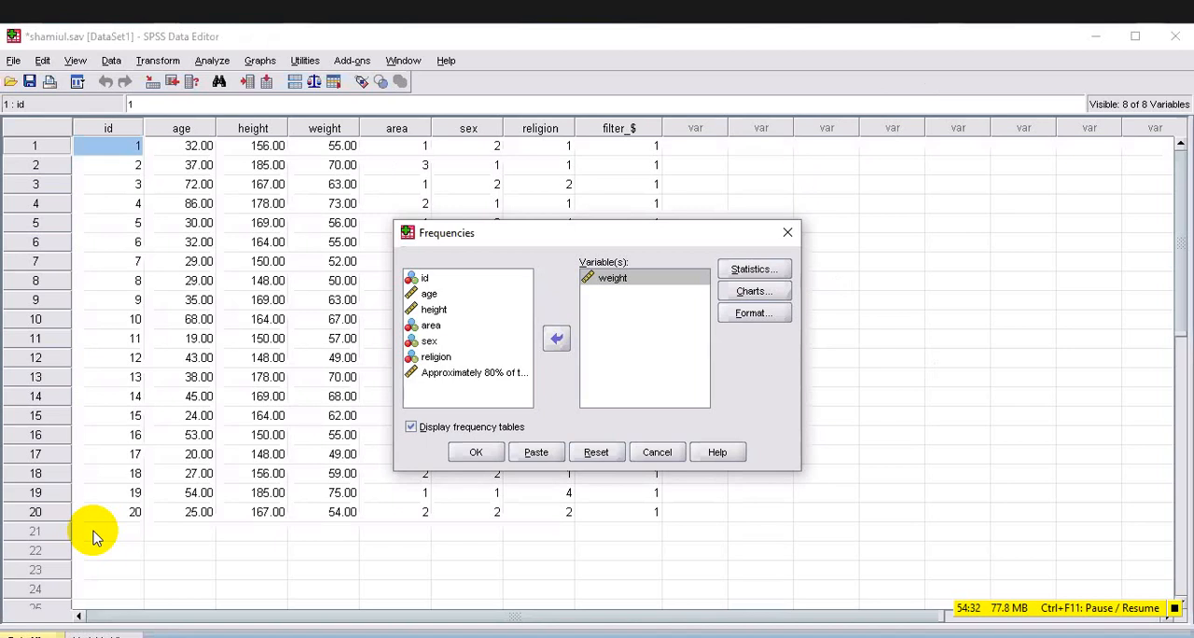
pyautogui.click(94, 539)
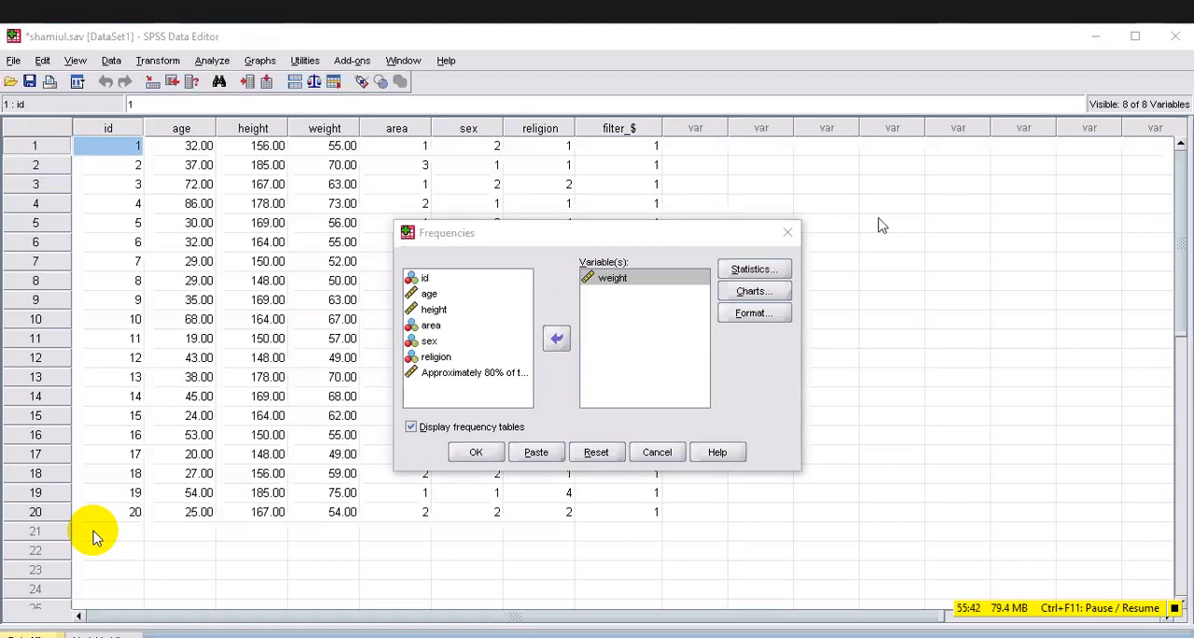
pyautogui.click(772, 270)
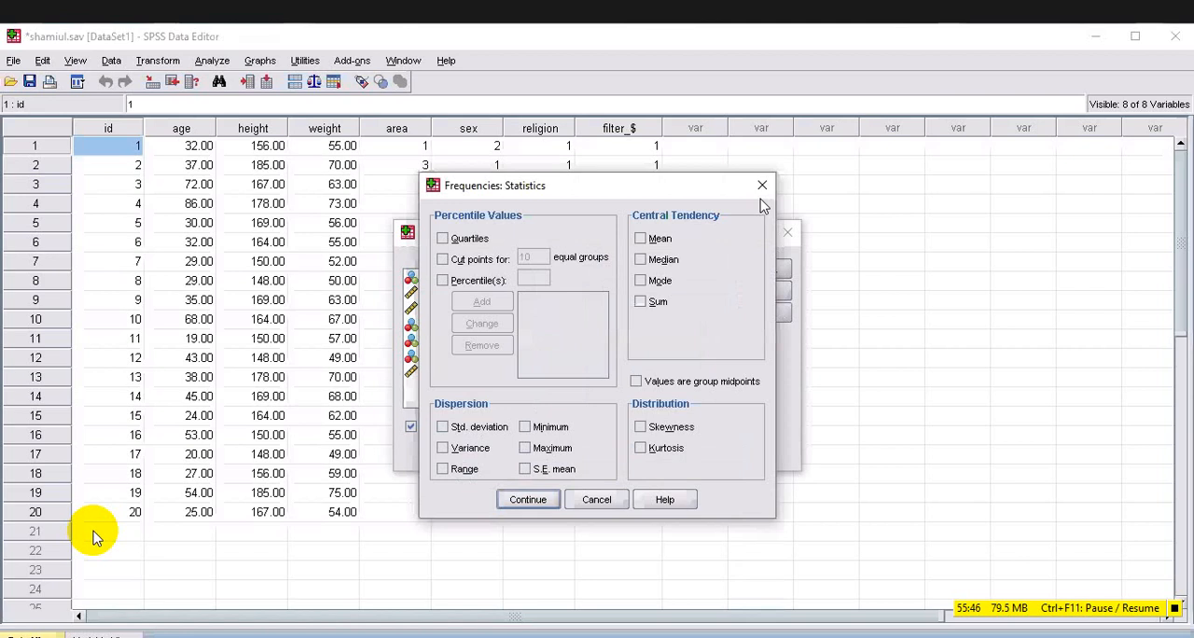
pyautogui.click(212, 61)
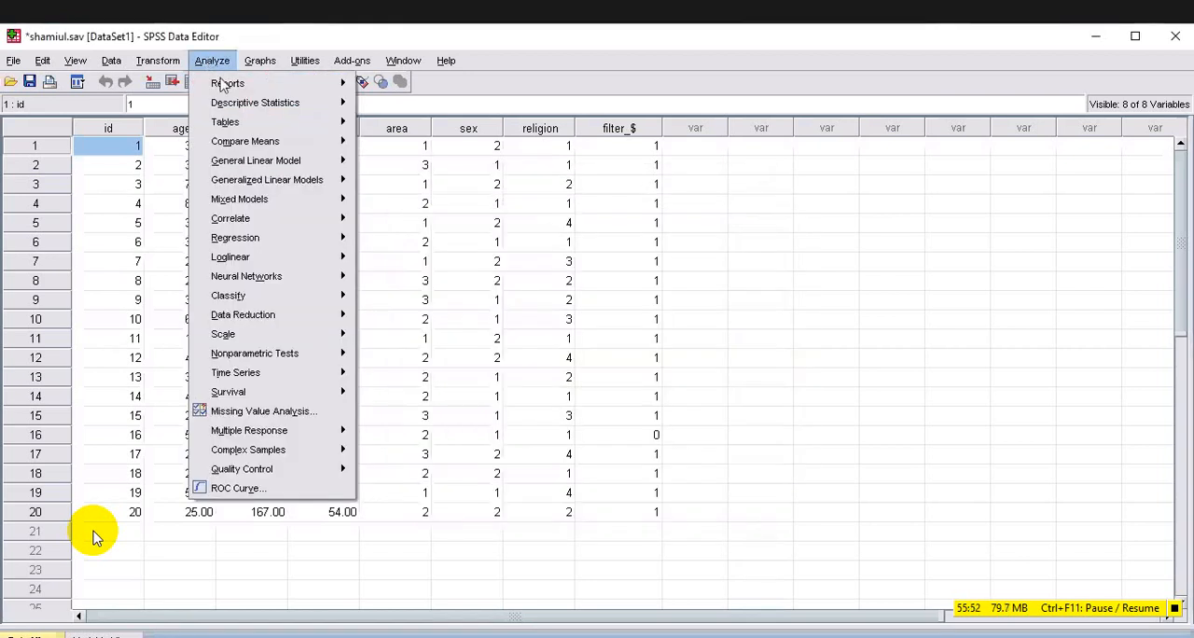
pyautogui.moveTo(315, 110)
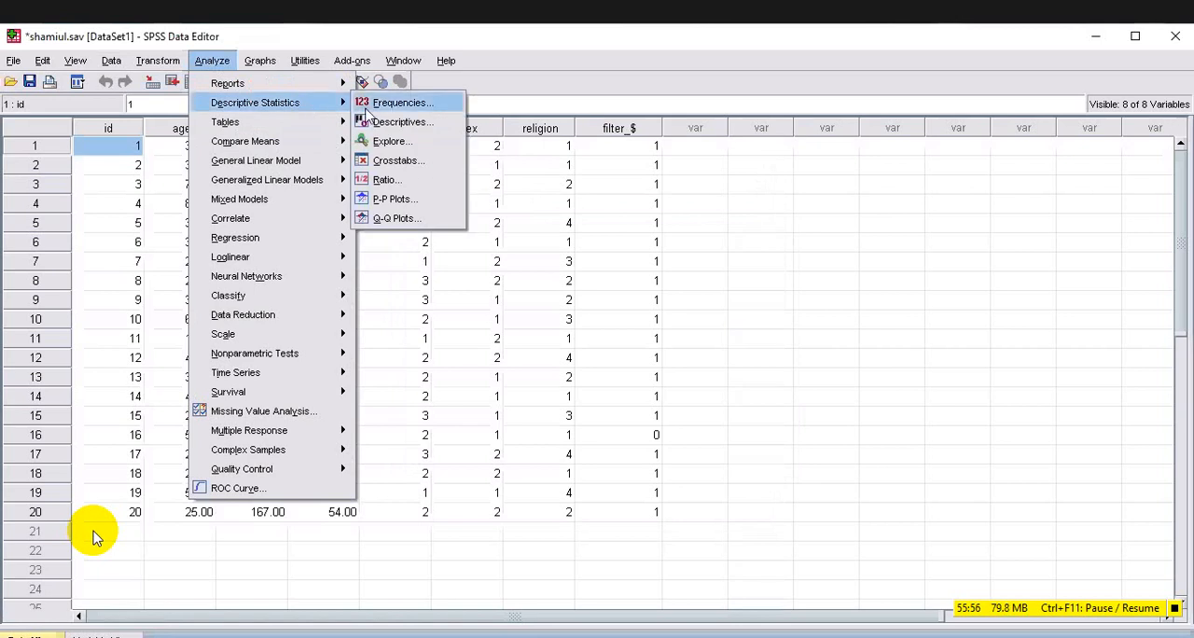
pyautogui.click(414, 102)
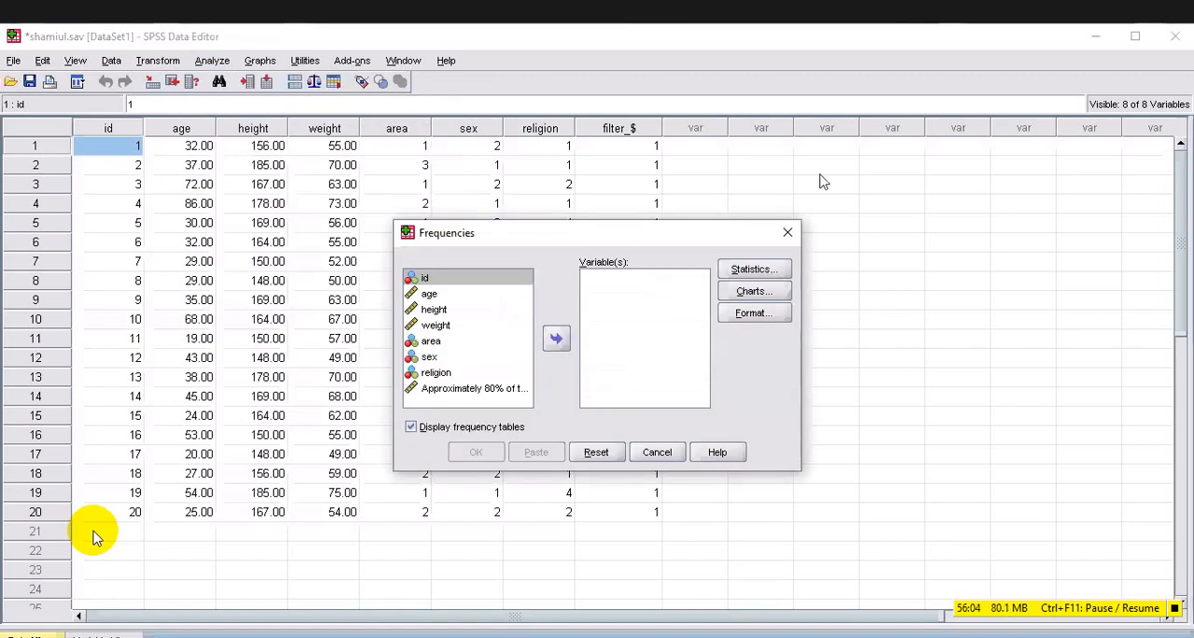
pyautogui.click(791, 233)
# Reopen the Frequencies analysis under descriptive statistics and add weight as the variable to analyze.
pyautogui.click(217, 62)
pyautogui.moveTo(275, 106)
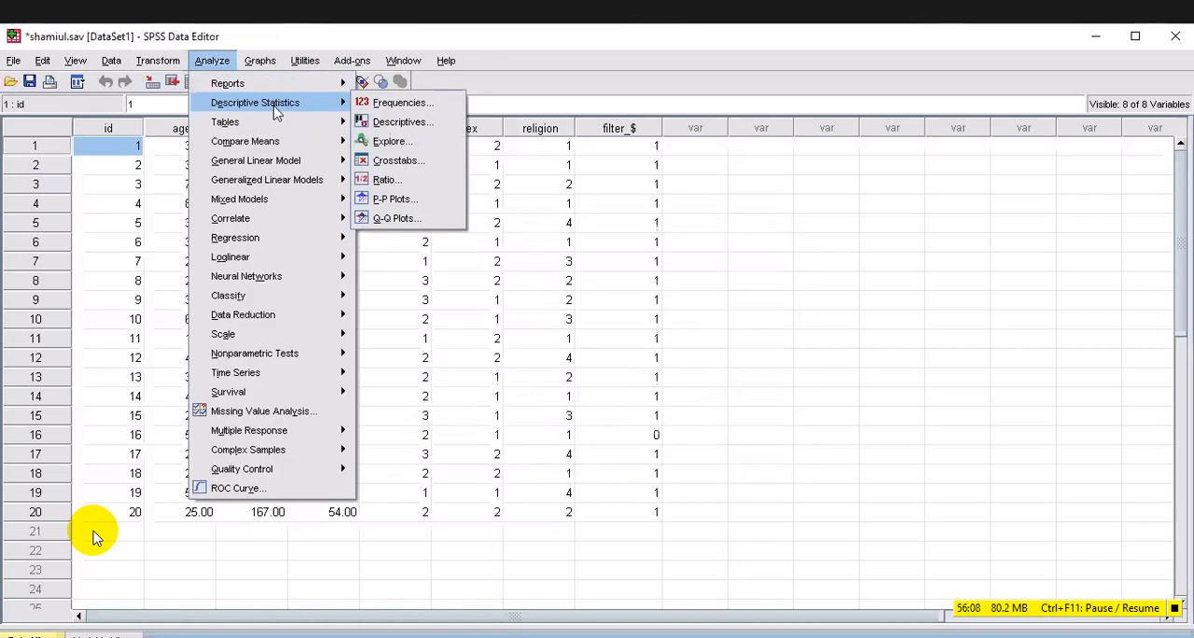
pyautogui.click(408, 101)
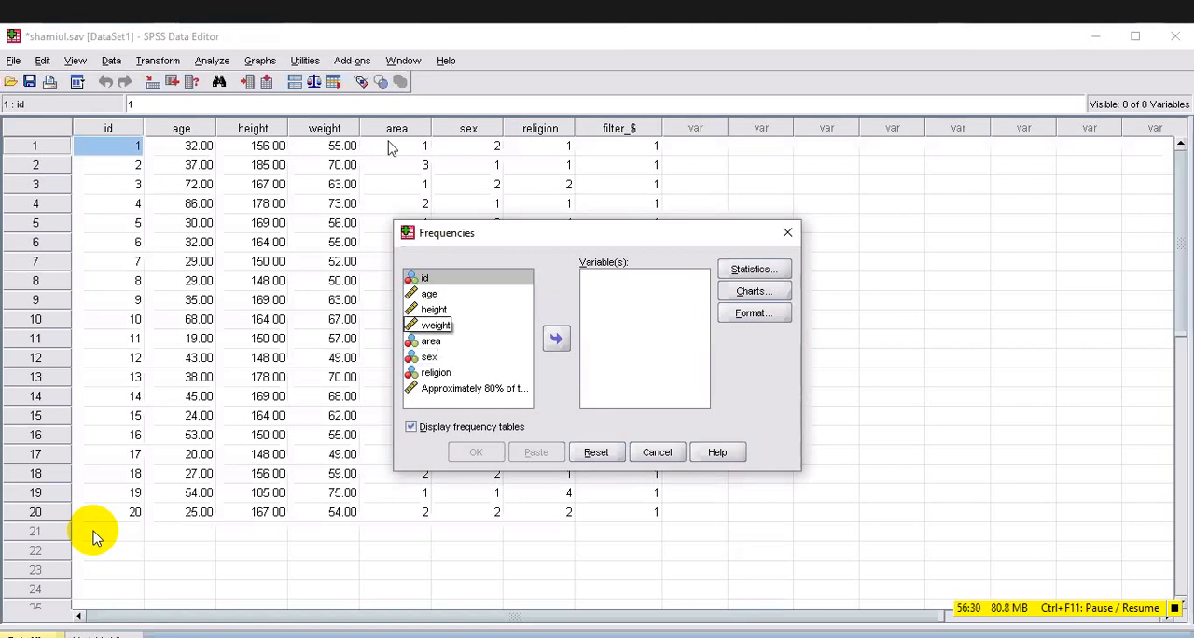
pyautogui.click(436, 324)
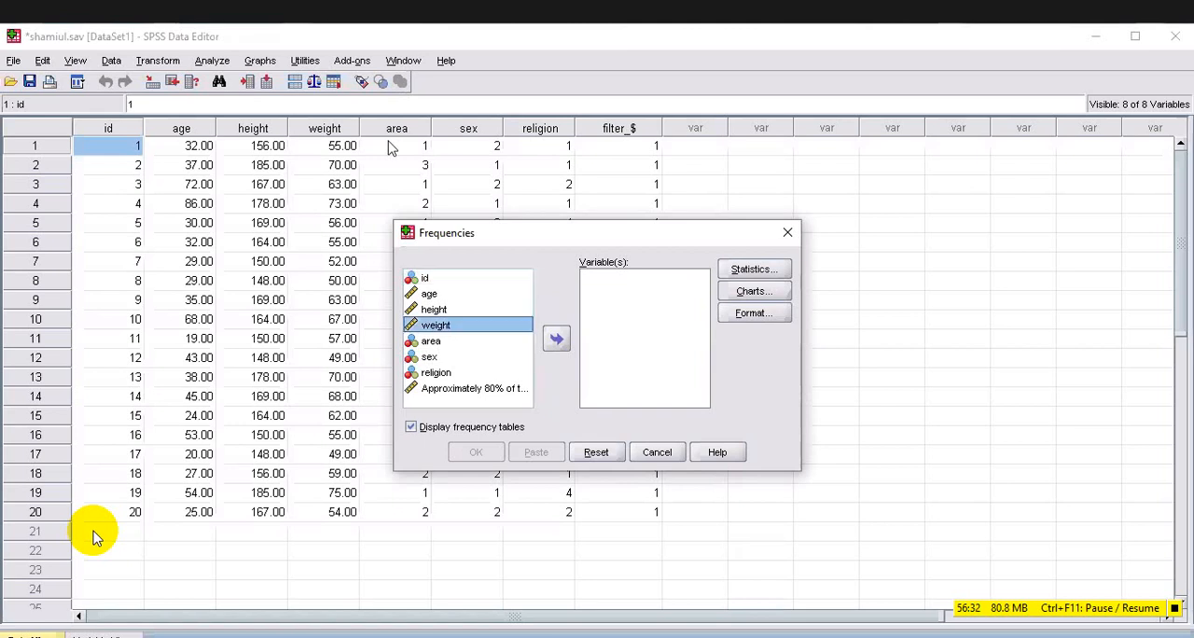
pyautogui.click(557, 339)
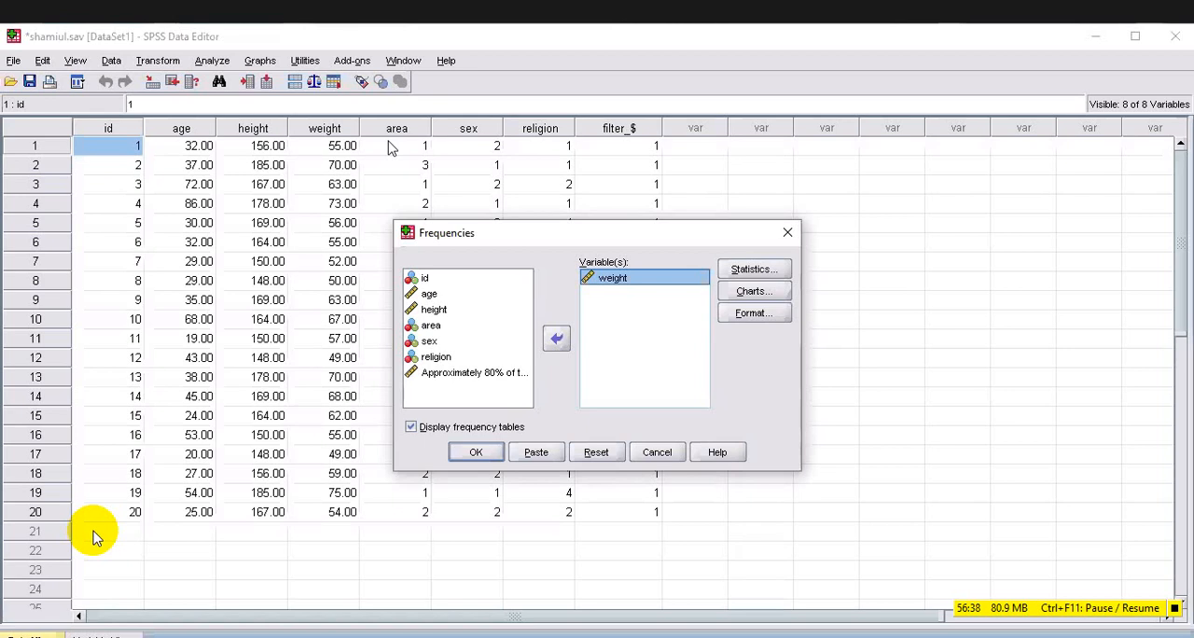
# Select mean, median and mode as the central tendency statistics for weight.
pyautogui.click(760, 271)
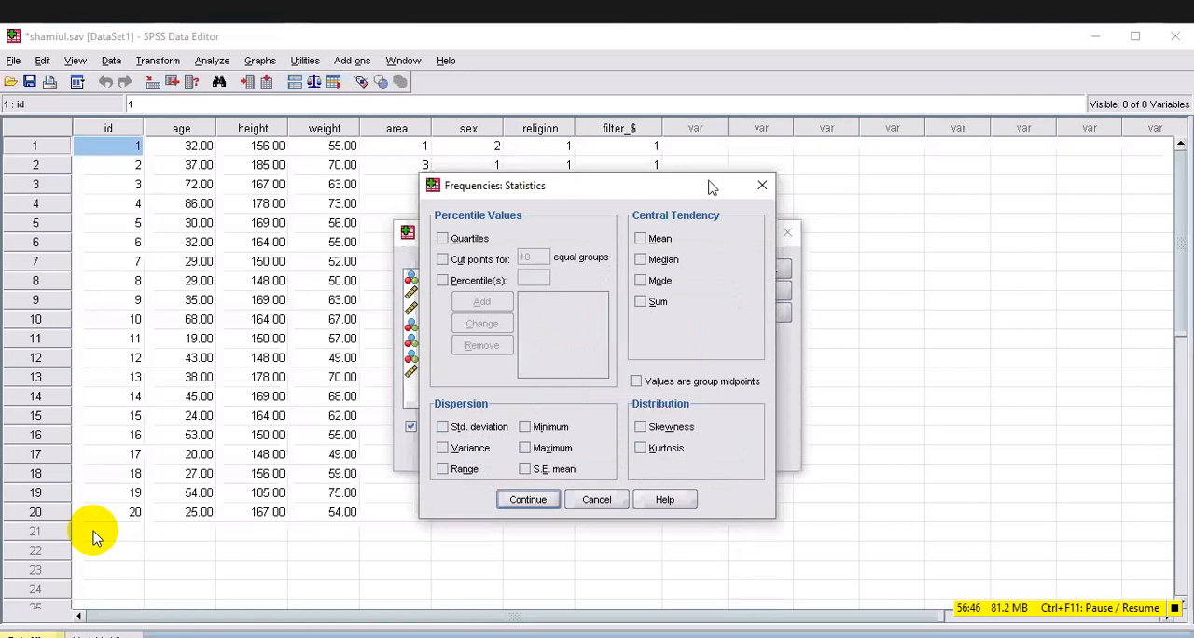
pyautogui.click(641, 239)
pyautogui.click(640, 259)
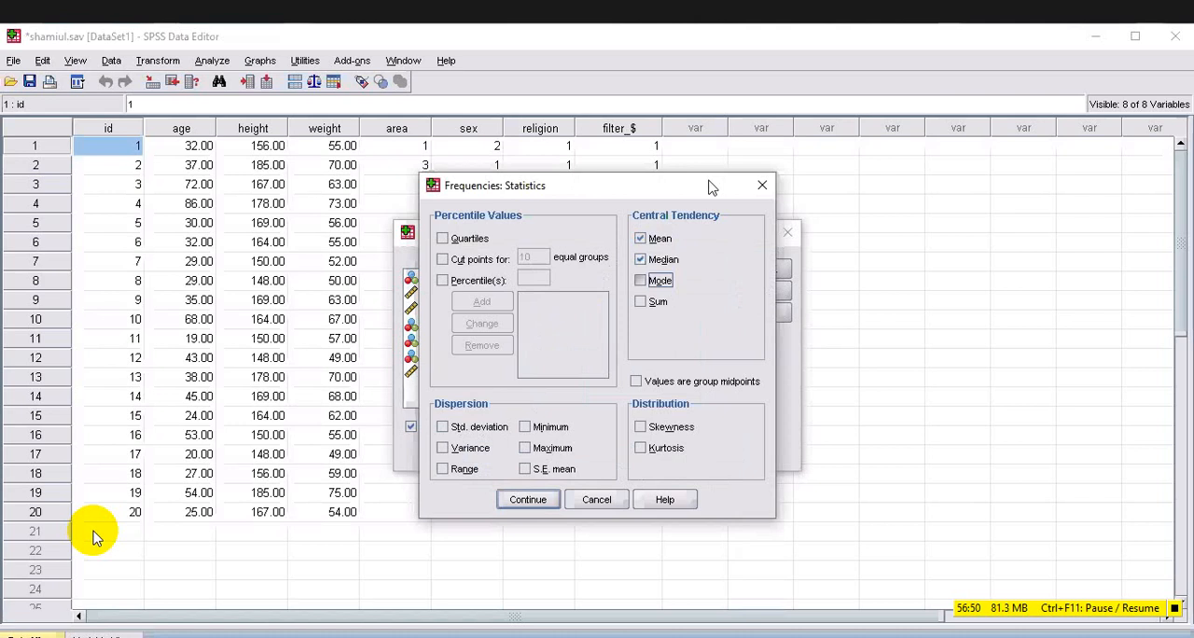
pyautogui.click(640, 281)
# Include standard deviation, variance, range, minimum and maximum as dispersion statistics for weight, and run the Frequencies analysis to view its output tables.
pyautogui.click(442, 426)
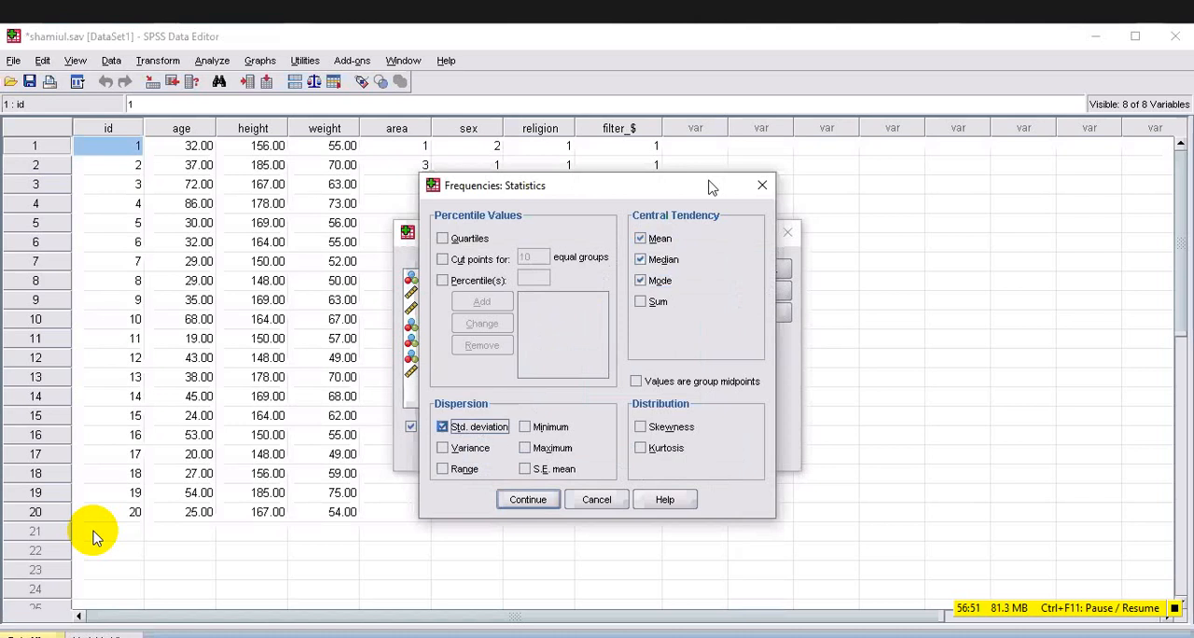
pyautogui.click(444, 449)
pyautogui.click(444, 470)
pyautogui.click(526, 427)
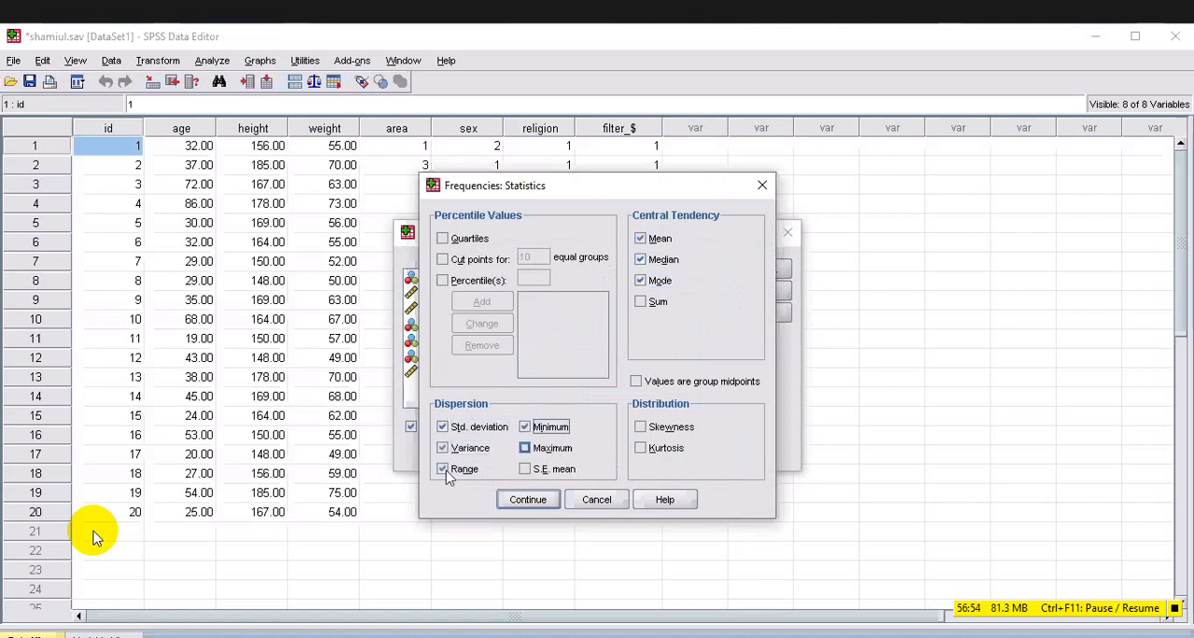
pyautogui.click(526, 448)
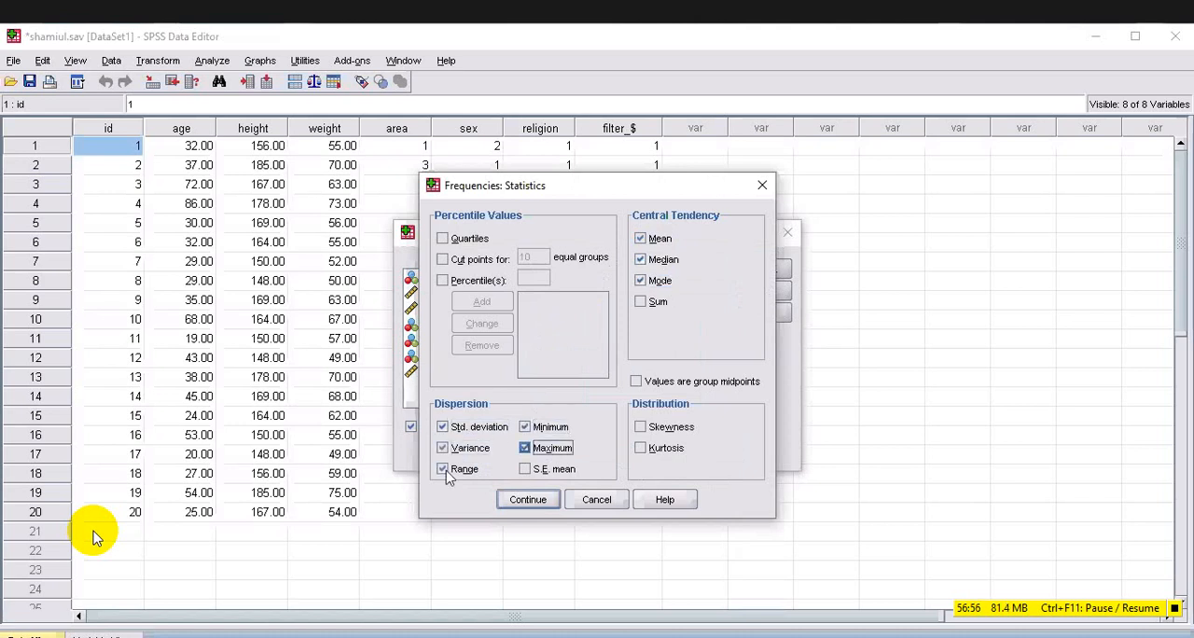
pyautogui.click(529, 500)
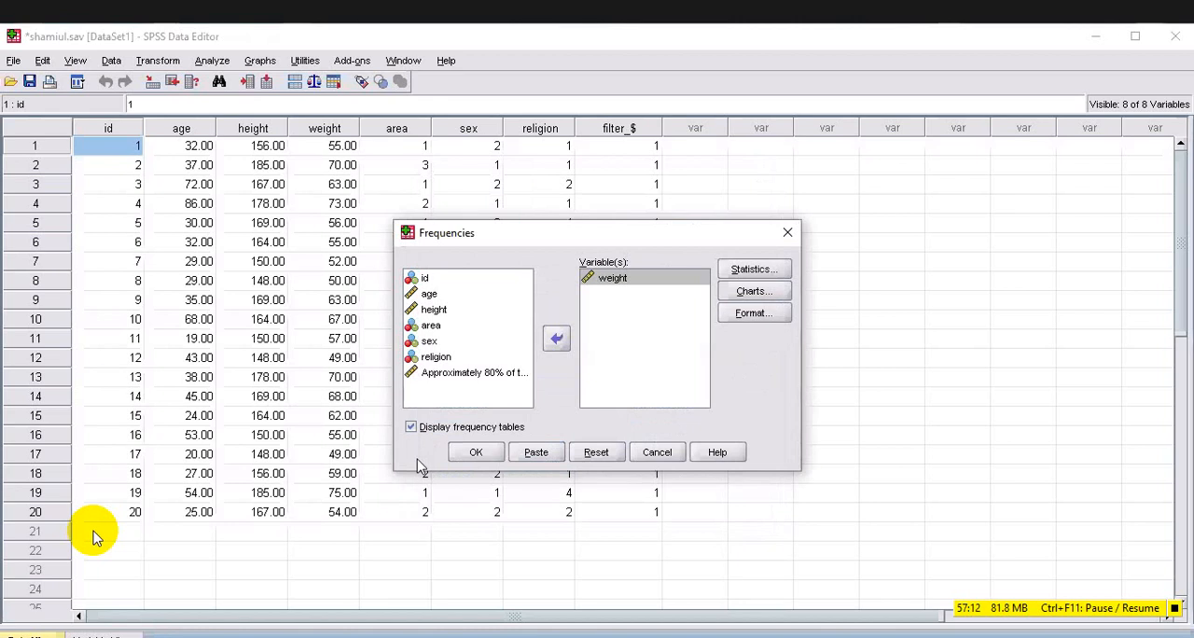
pyautogui.press('Return')
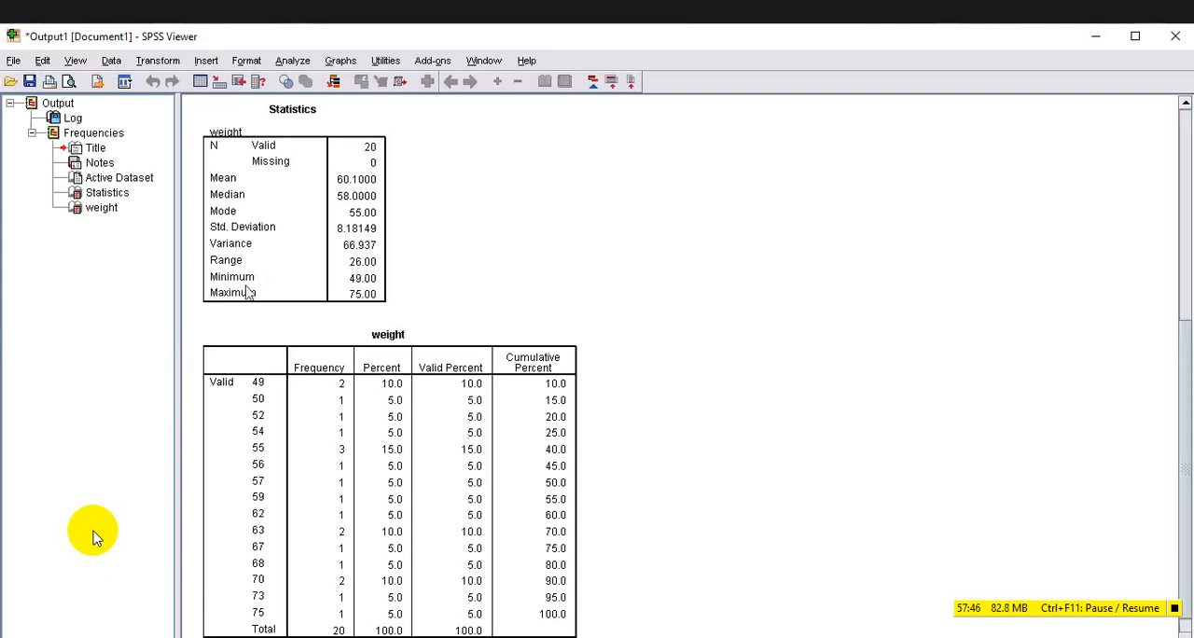
pyautogui.scroll(-1, 249, 293)
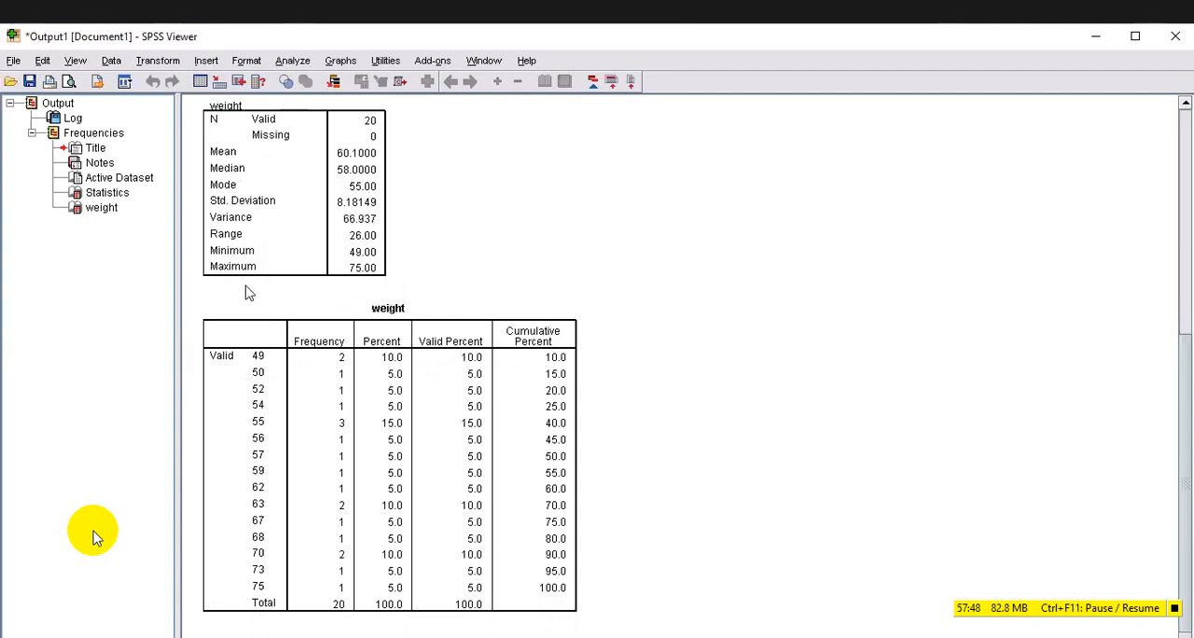
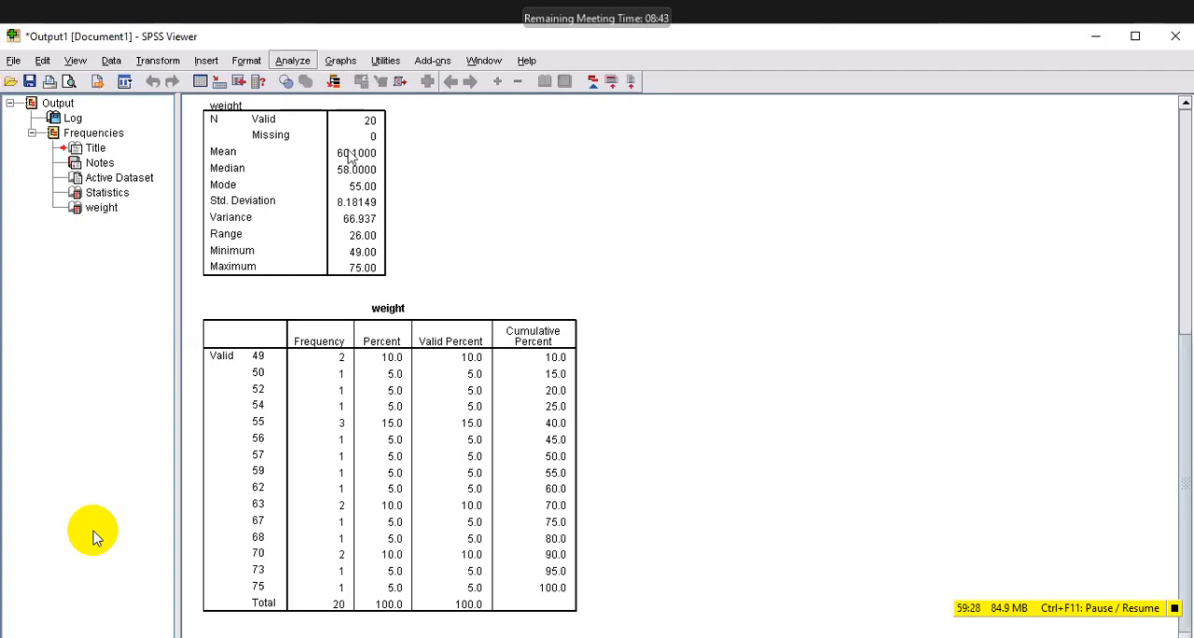
# Reopen the Frequencies analysis under descriptive statistics and replace weight with age as the variable to analyze.
pyautogui.click(292, 61)
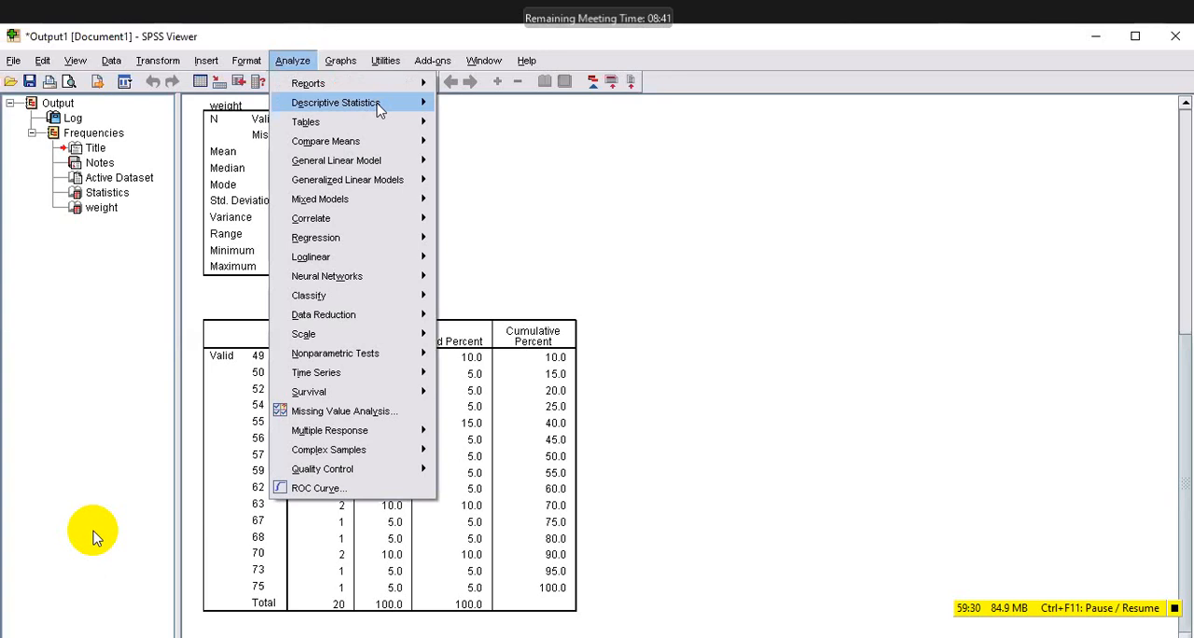
pyautogui.moveTo(381, 108)
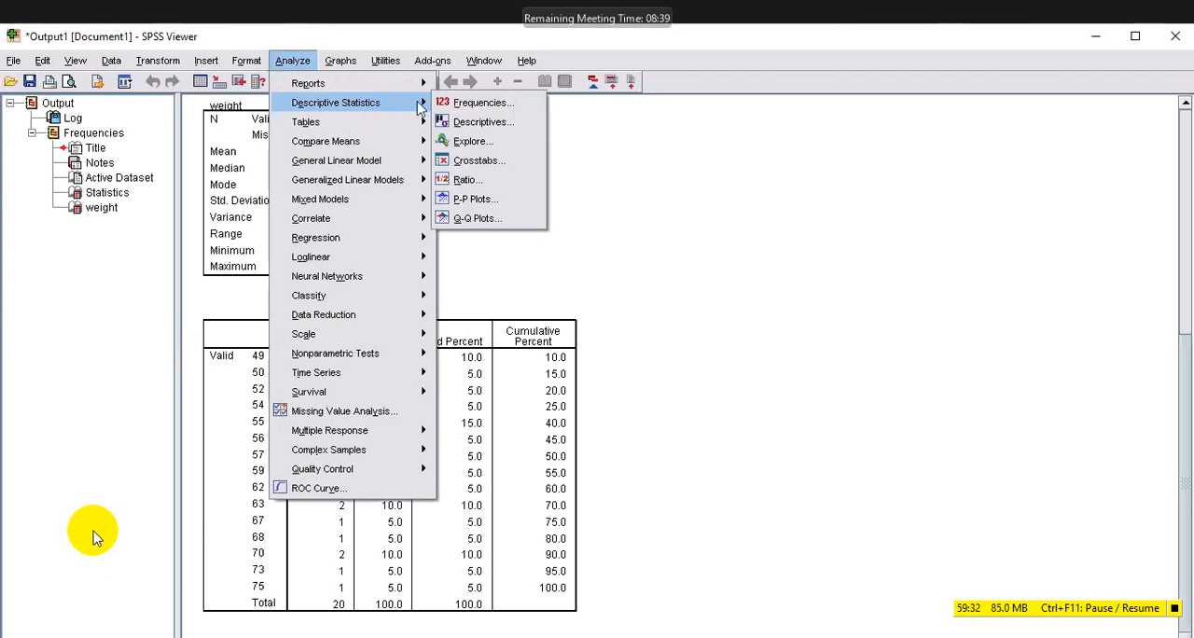
pyautogui.click(485, 109)
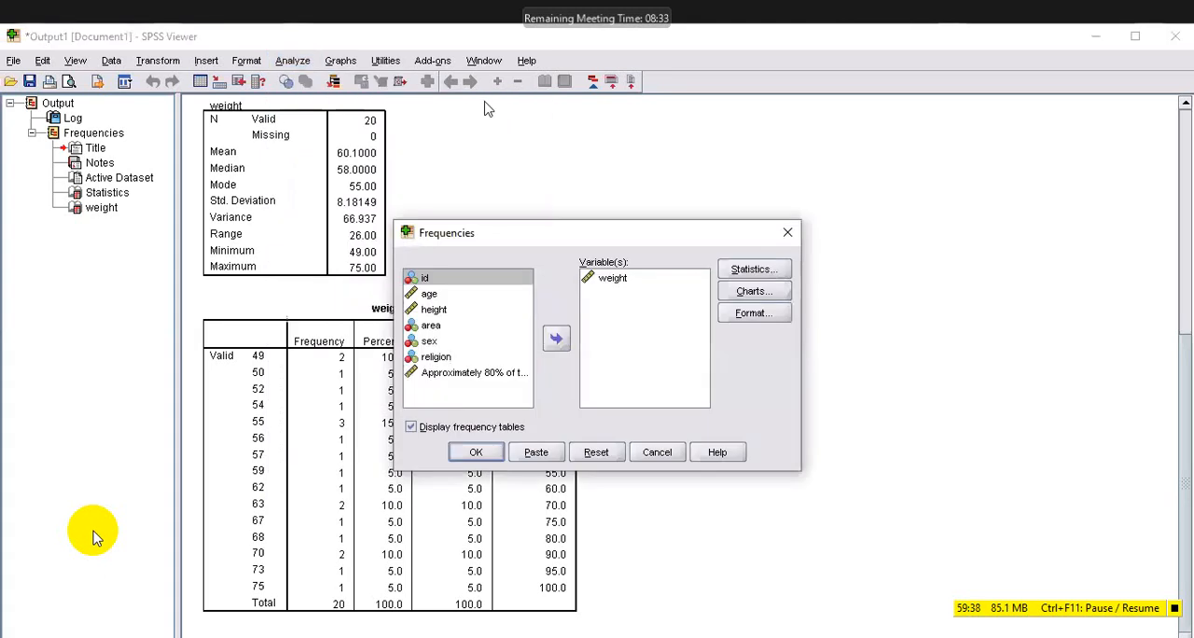
pyautogui.doubleClick(613, 278)
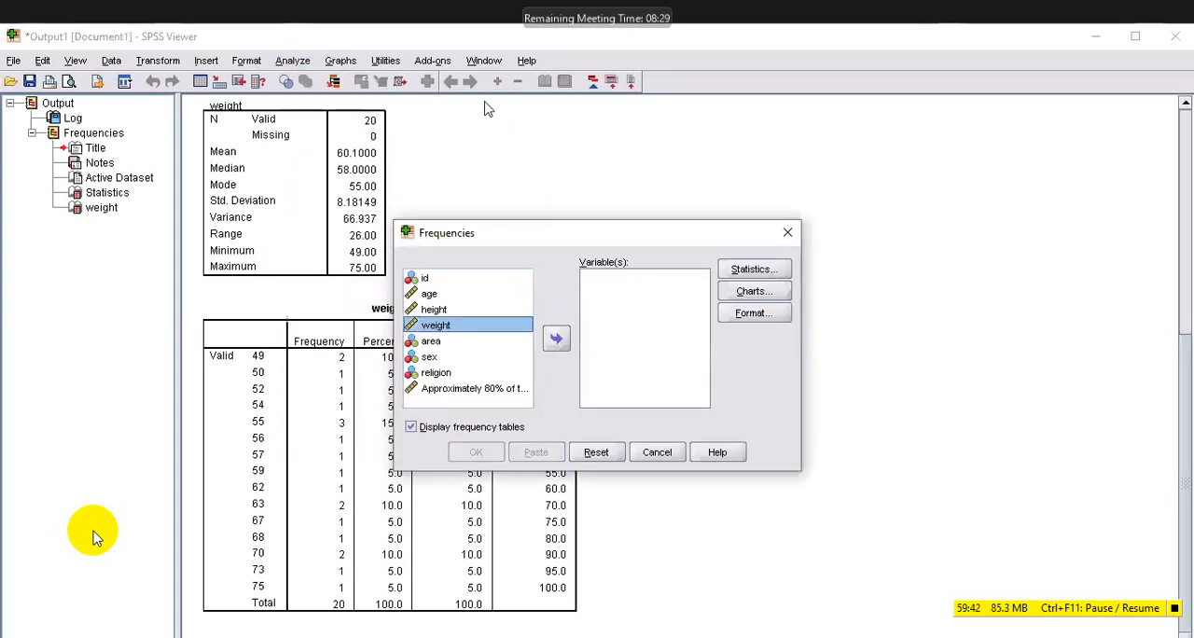
pyautogui.click(429, 294)
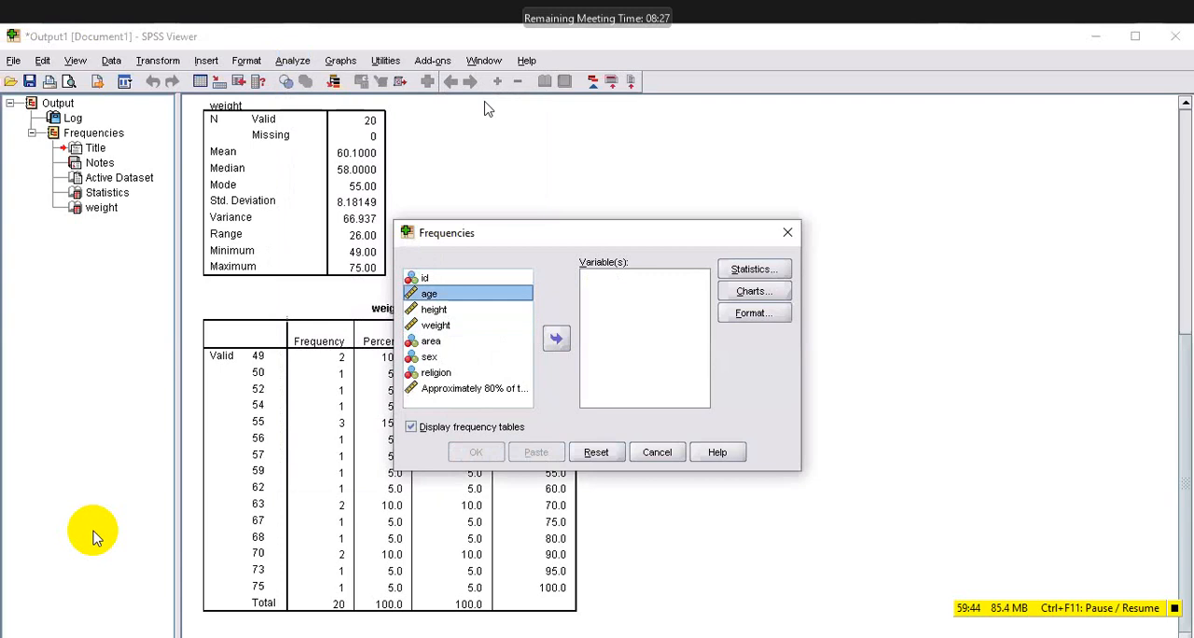
pyautogui.click(557, 339)
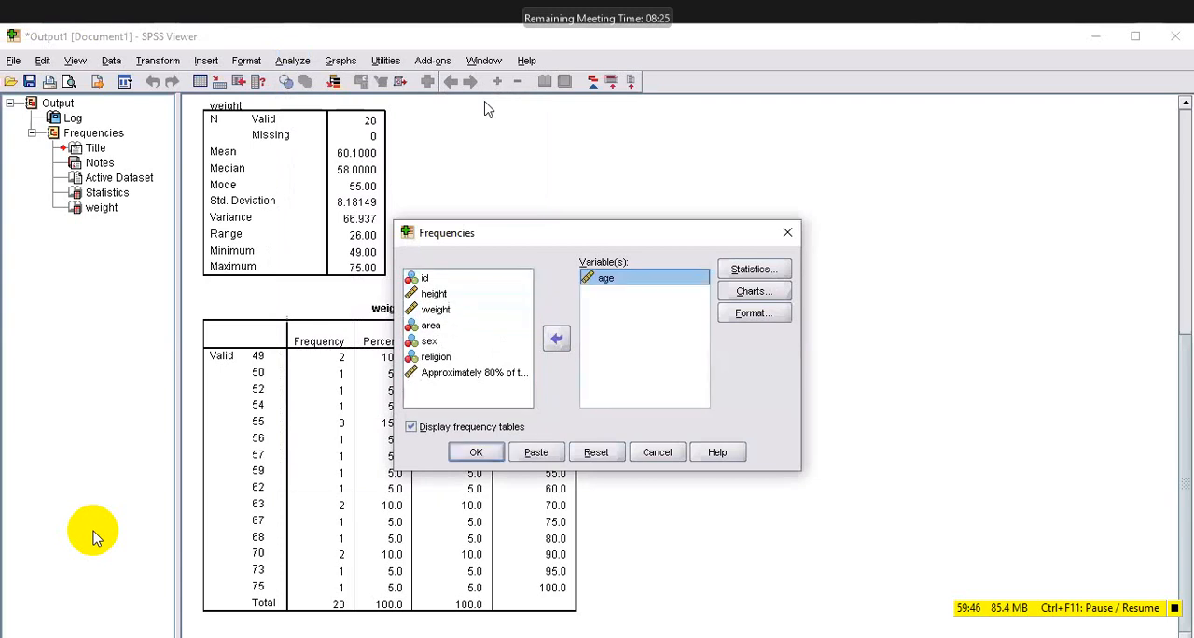
# Add the 50th percentile to the statistics requested for age.
pyautogui.click(754, 269)
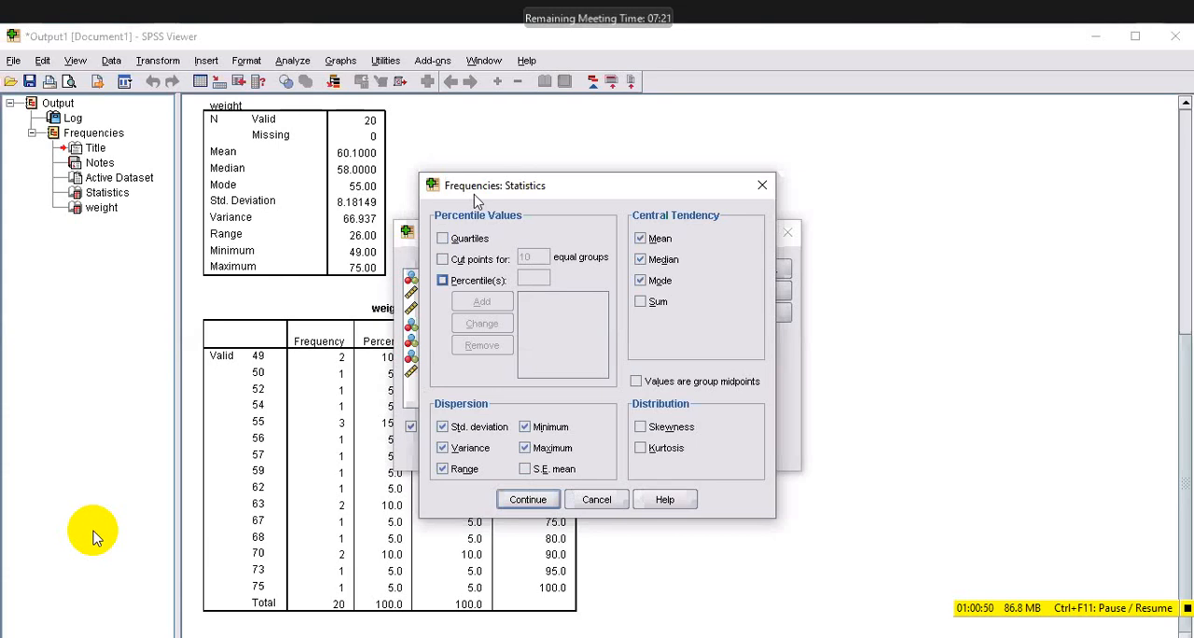
pyautogui.press('space')
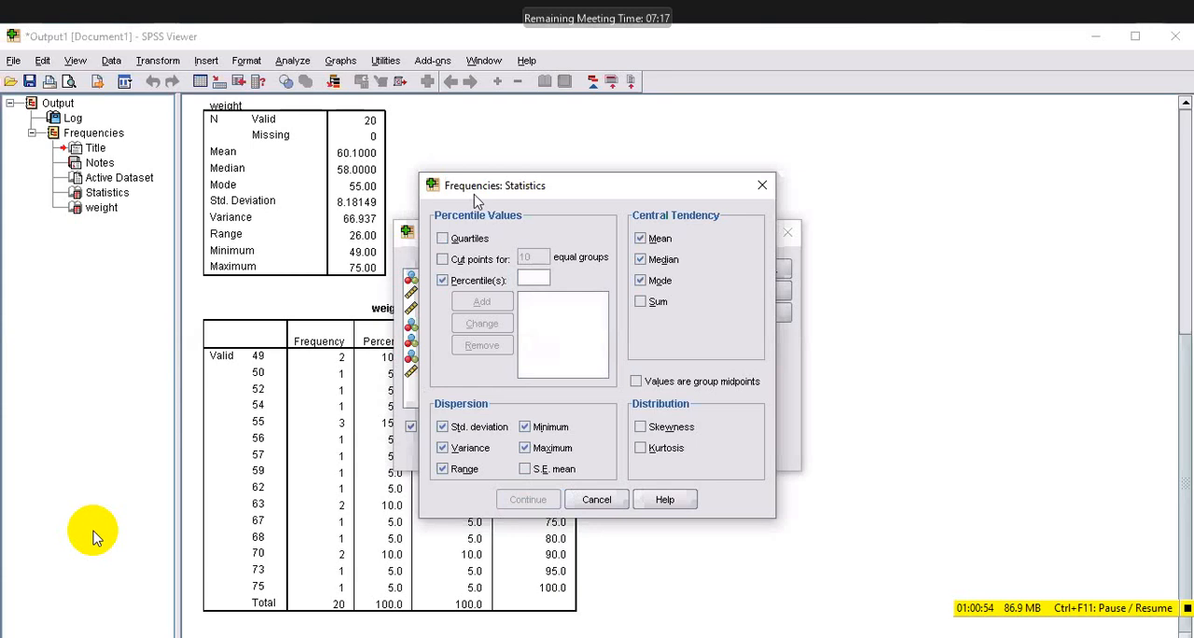
pyautogui.write('50')
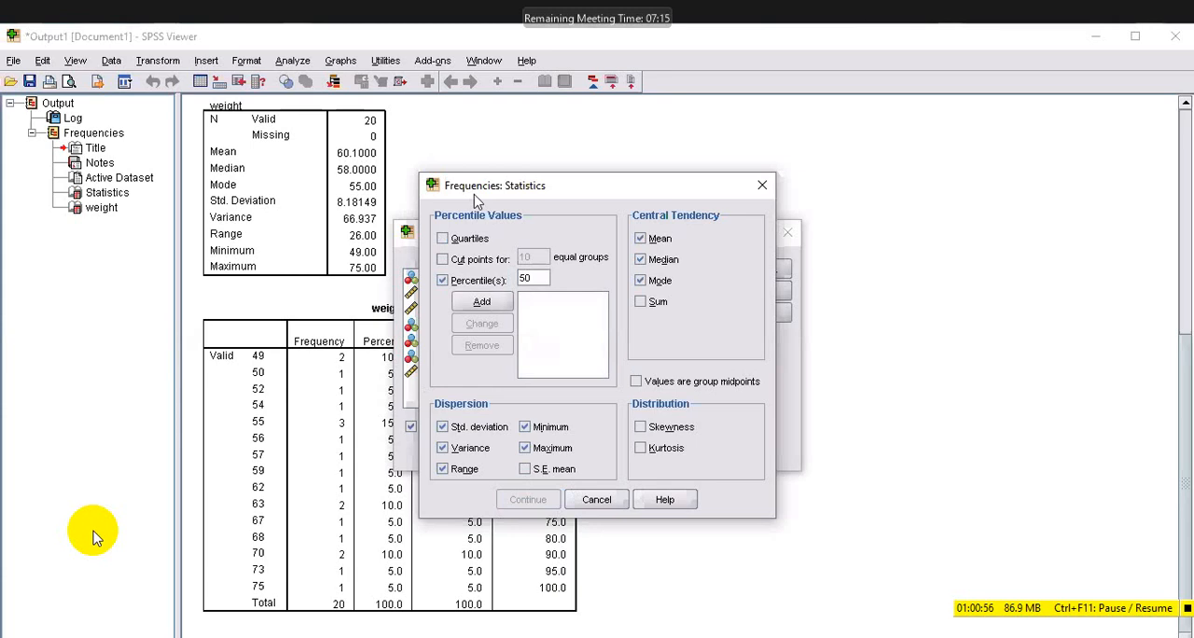
pyautogui.press('Return')
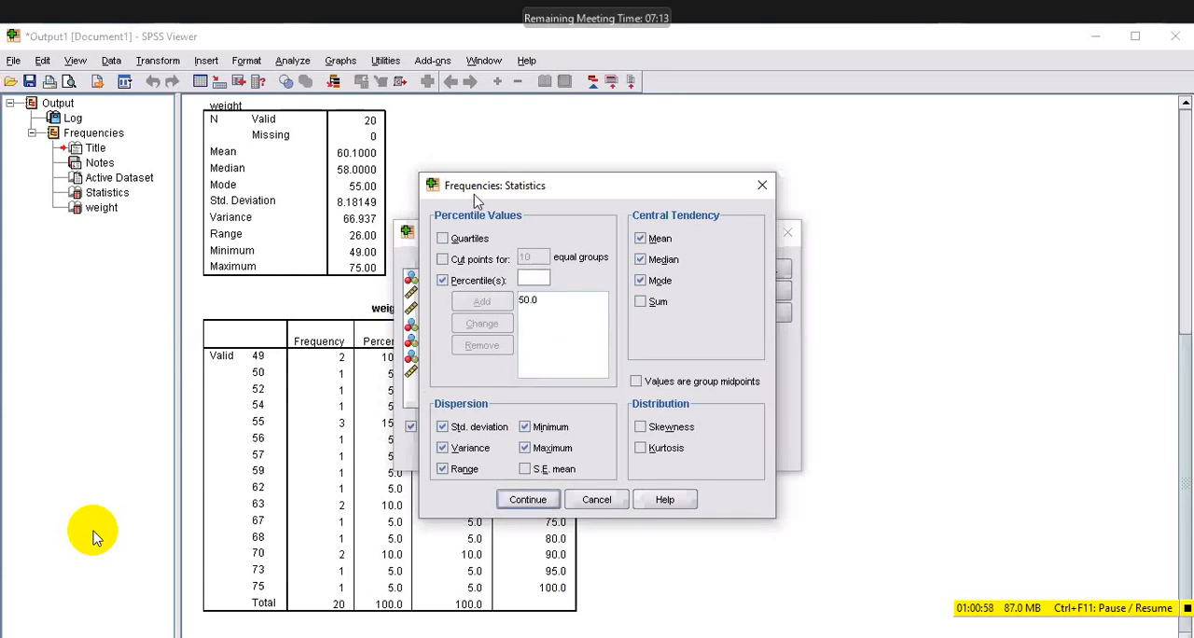
pyautogui.press('Tab')
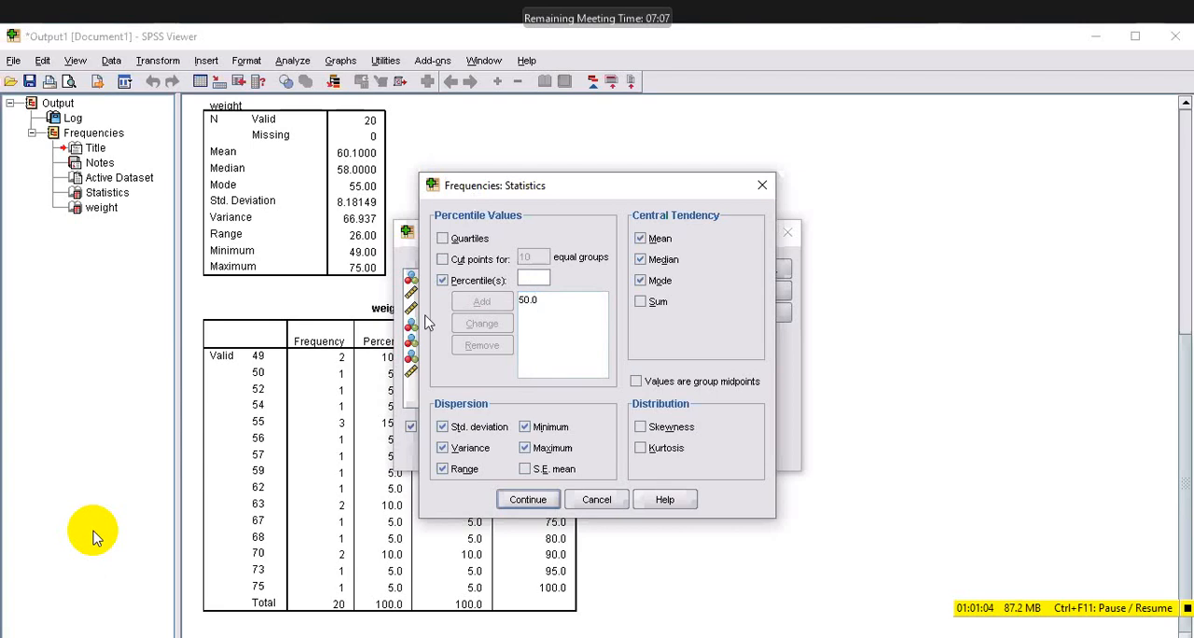
pyautogui.click(443, 280)
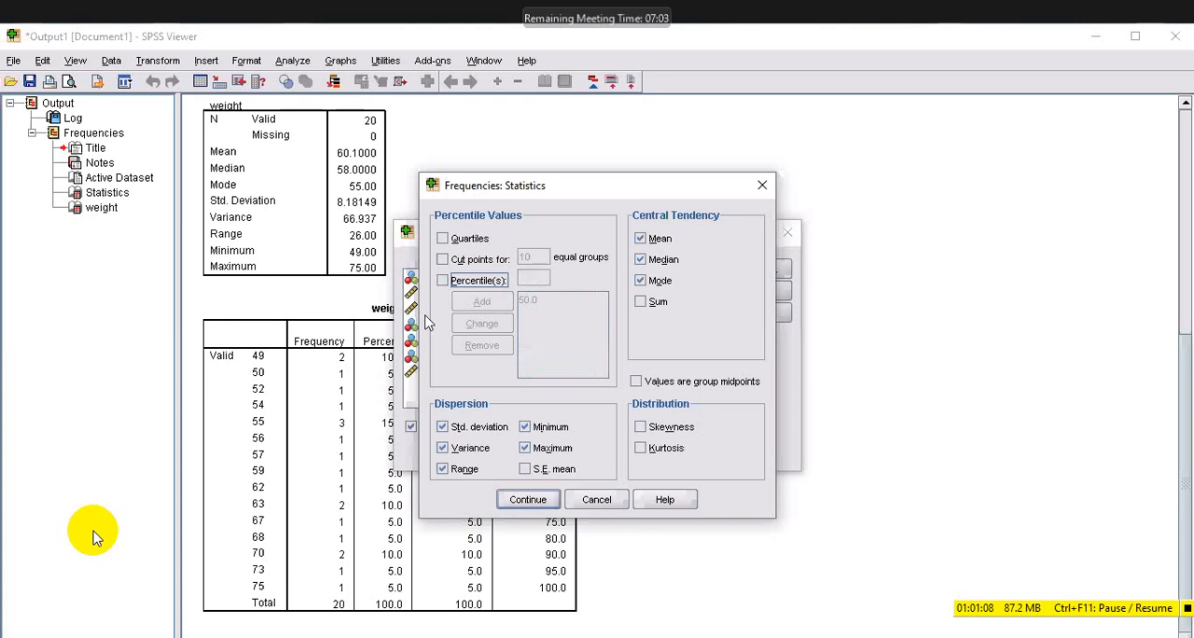
pyautogui.click(443, 280)
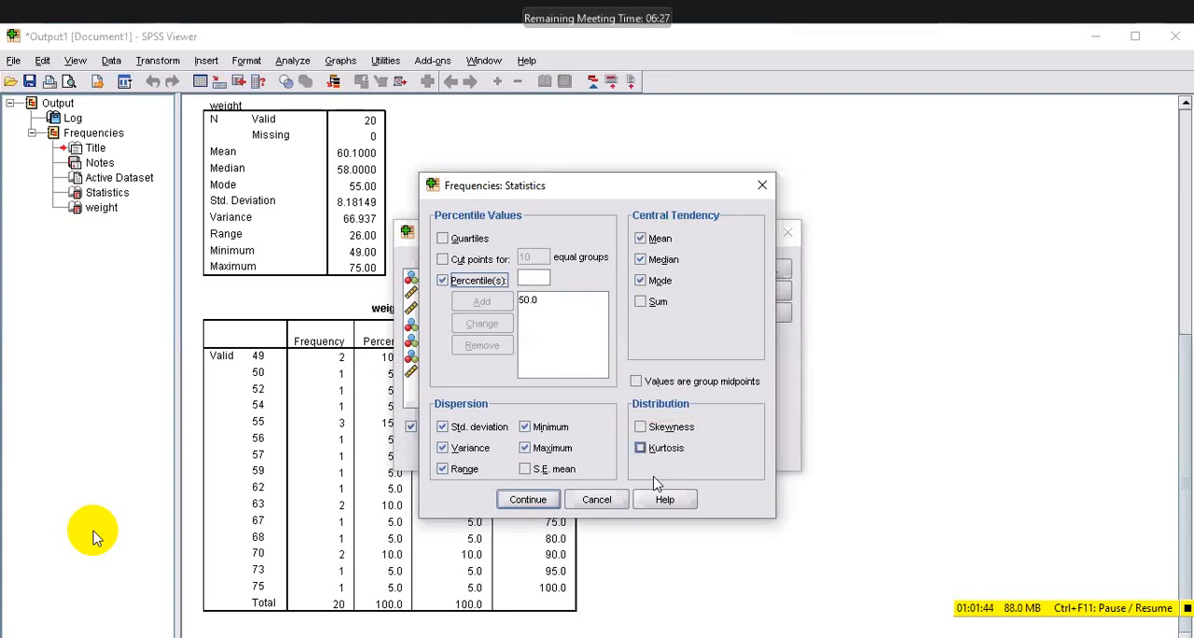
# Apply the statistics options, run the Frequencies analysis for age, and review the age and weight output tables.
pyautogui.click(530, 501)
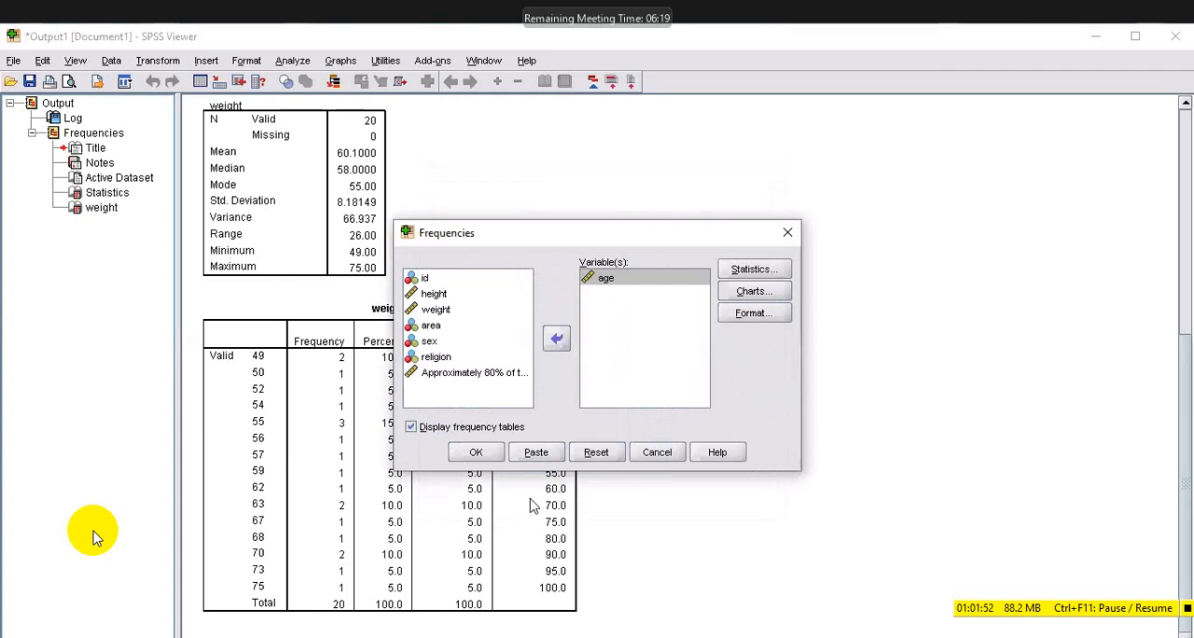
pyautogui.press('Return')
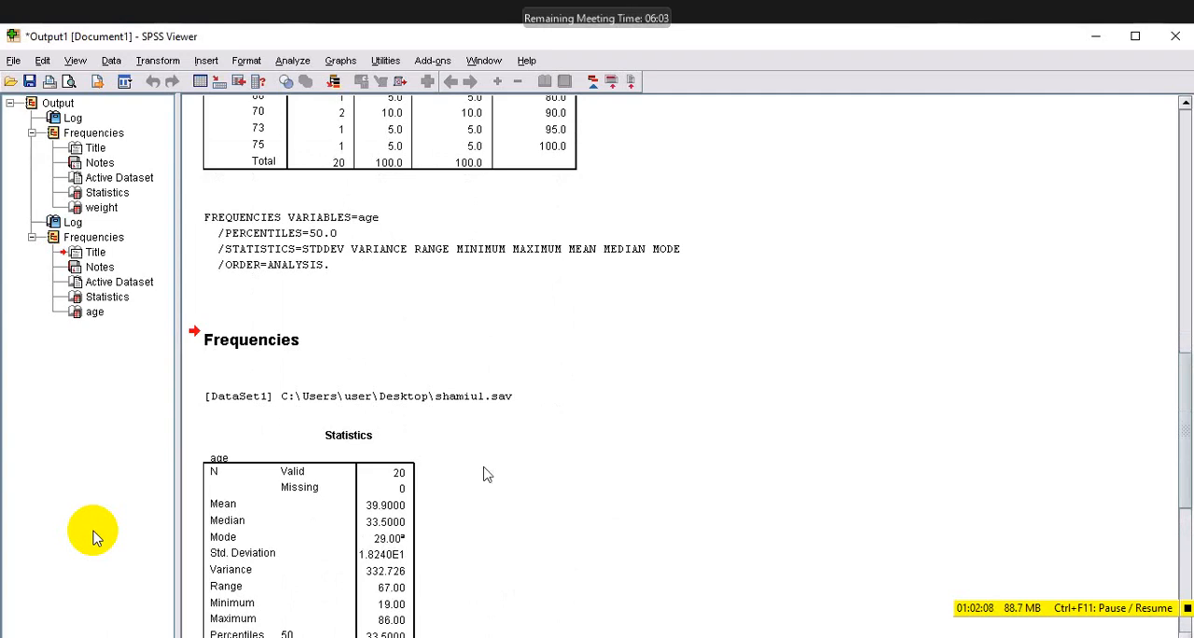
pyautogui.scroll(-3, 420, 431)
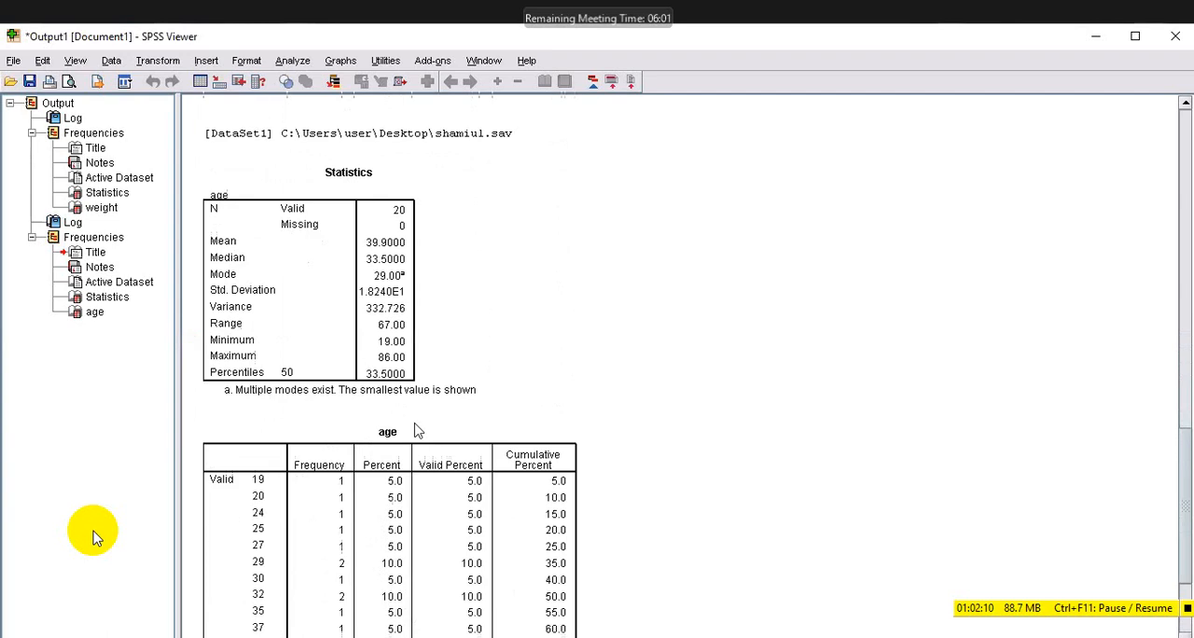
pyautogui.scroll(-2, 420, 431)
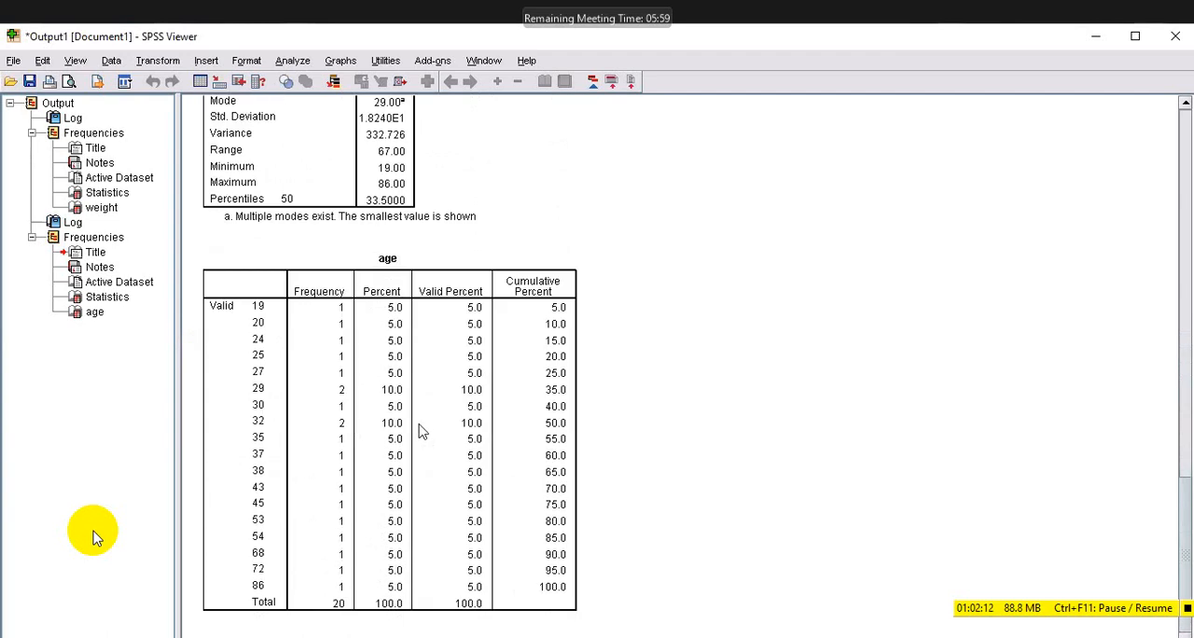
pyautogui.scroll(-10, 420, 431)
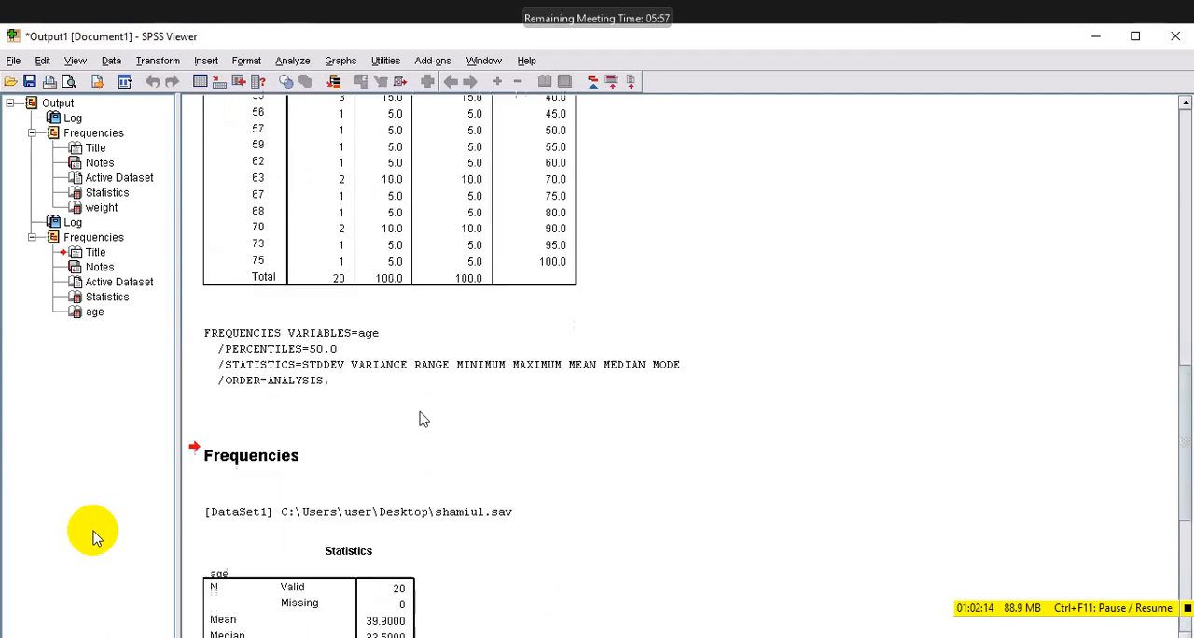
pyautogui.scroll(6, 420, 419)
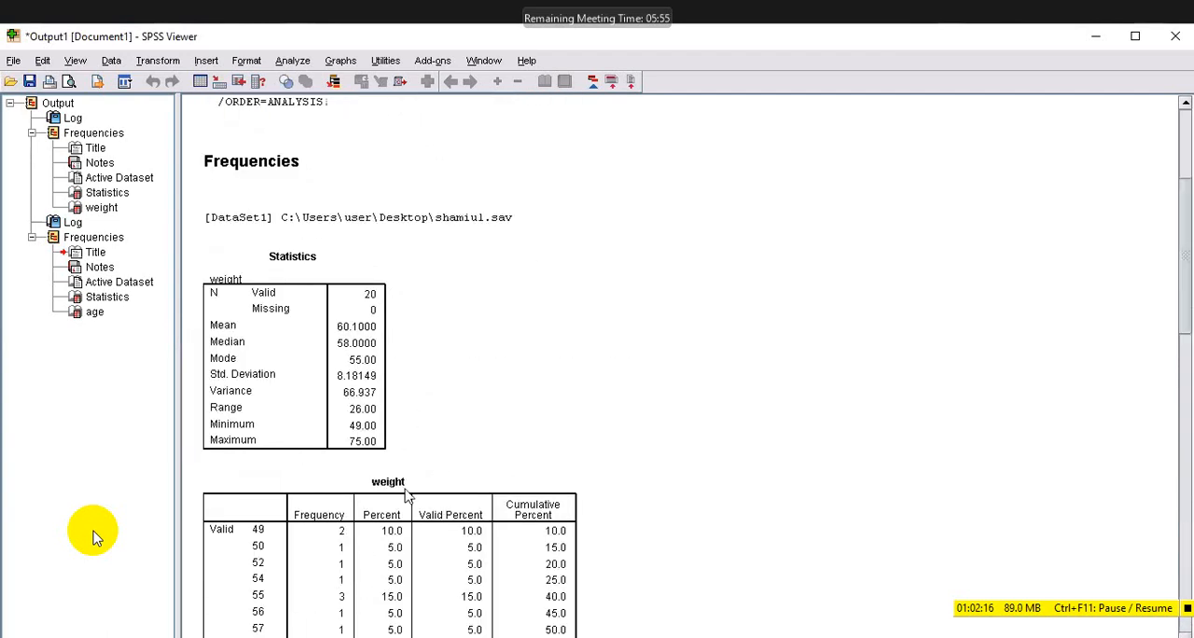
pyautogui.scroll(-1, 406, 495)
pyautogui.scroll(-7, 214, 427)
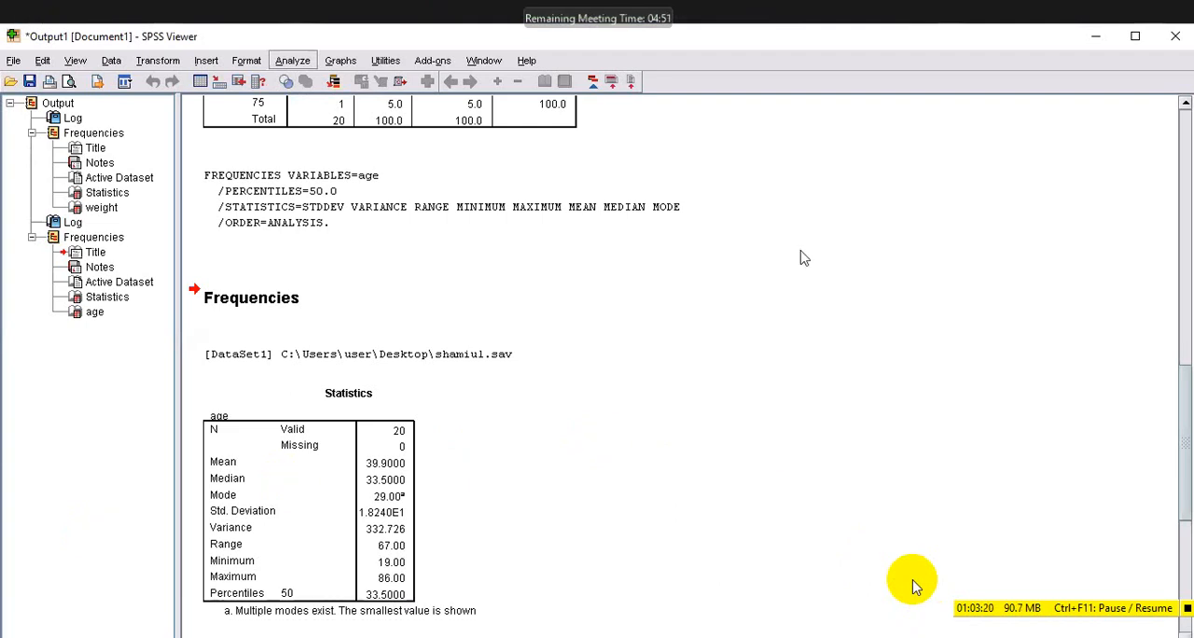
# Reopen the Frequencies analysis, choose sex as the variable to analyze, and close the dialog without running it.
pyautogui.click(293, 61)
pyautogui.press('Escape')
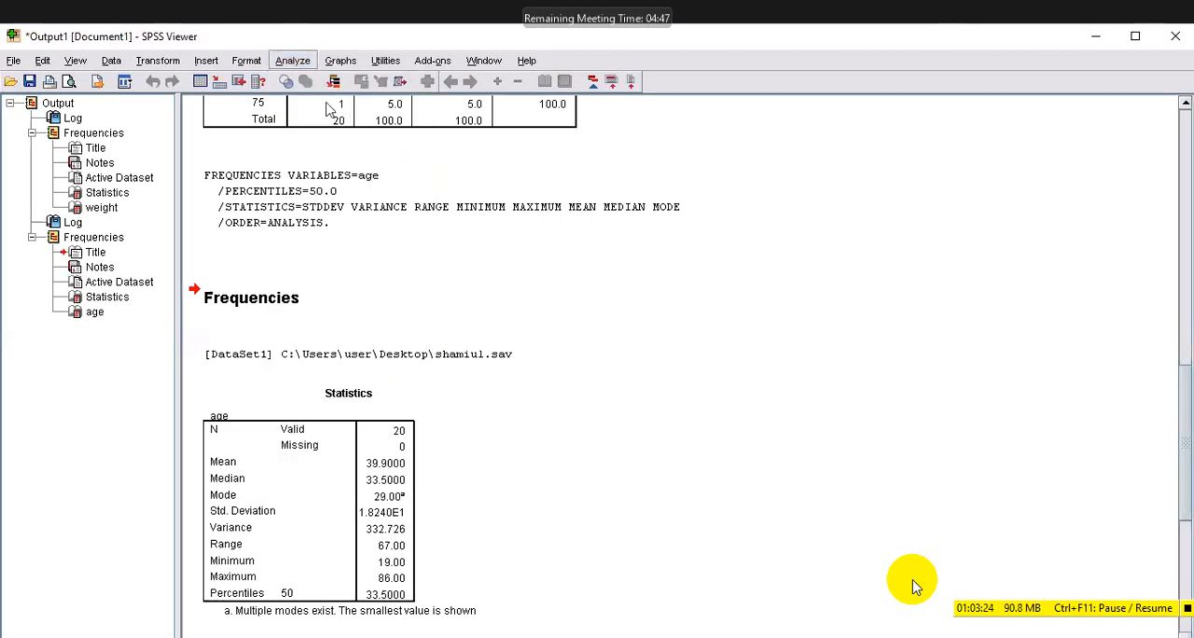
pyautogui.click(293, 60)
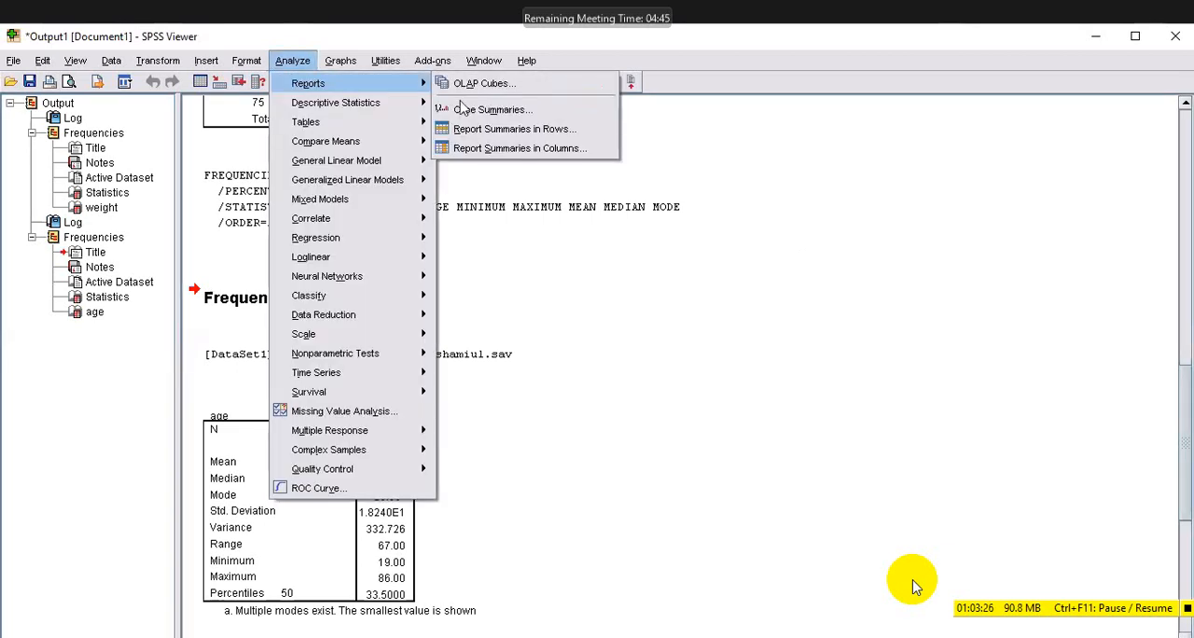
pyautogui.moveTo(336, 102)
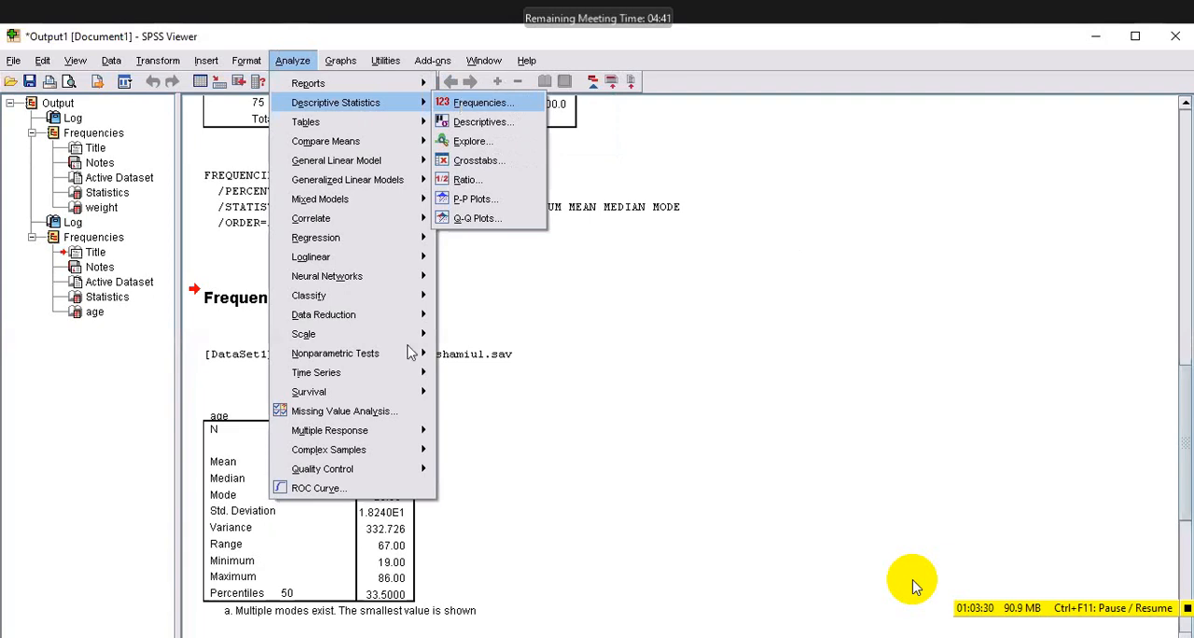
pyautogui.press('Return')
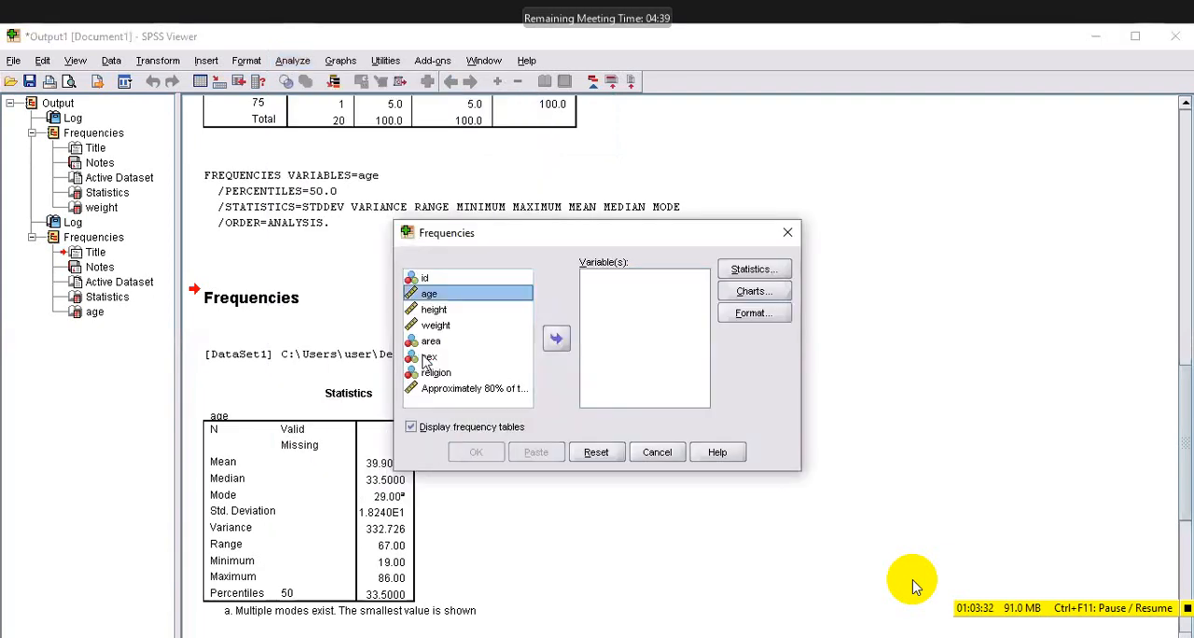
pyautogui.click(426, 360)
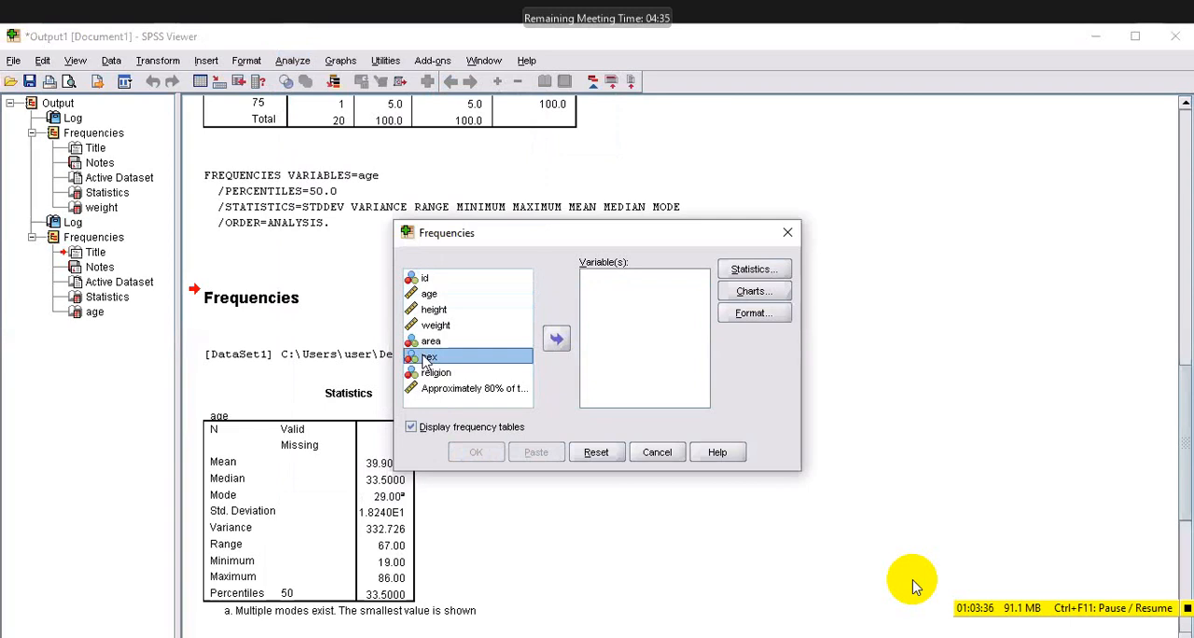
pyautogui.doubleClick(427, 360)
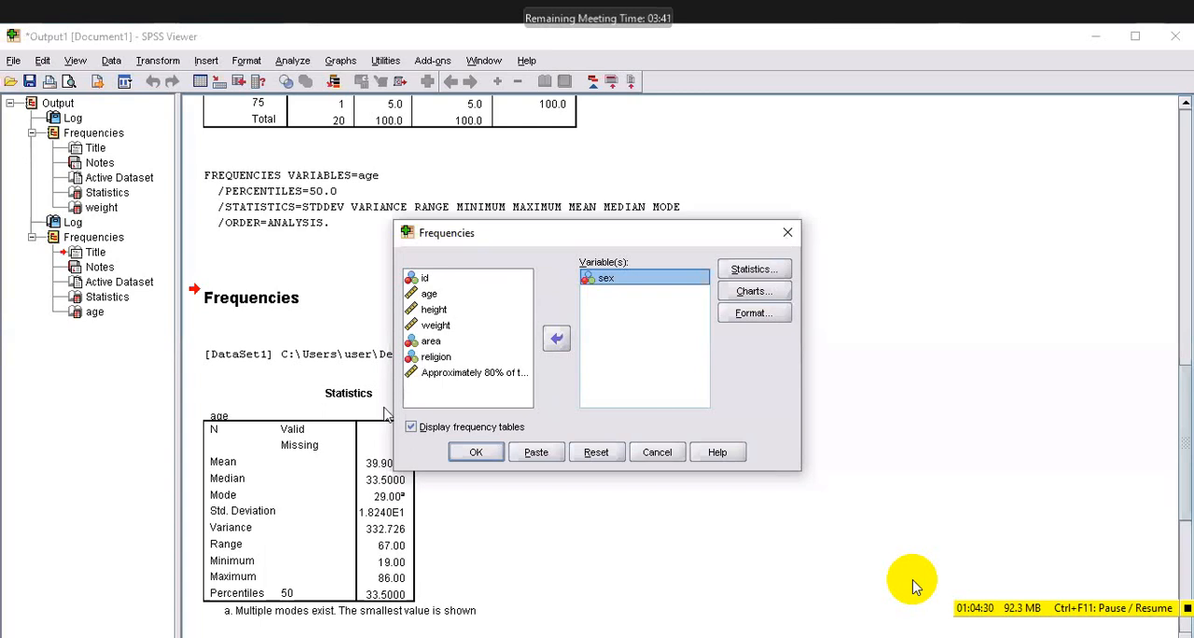
pyautogui.press('Escape')
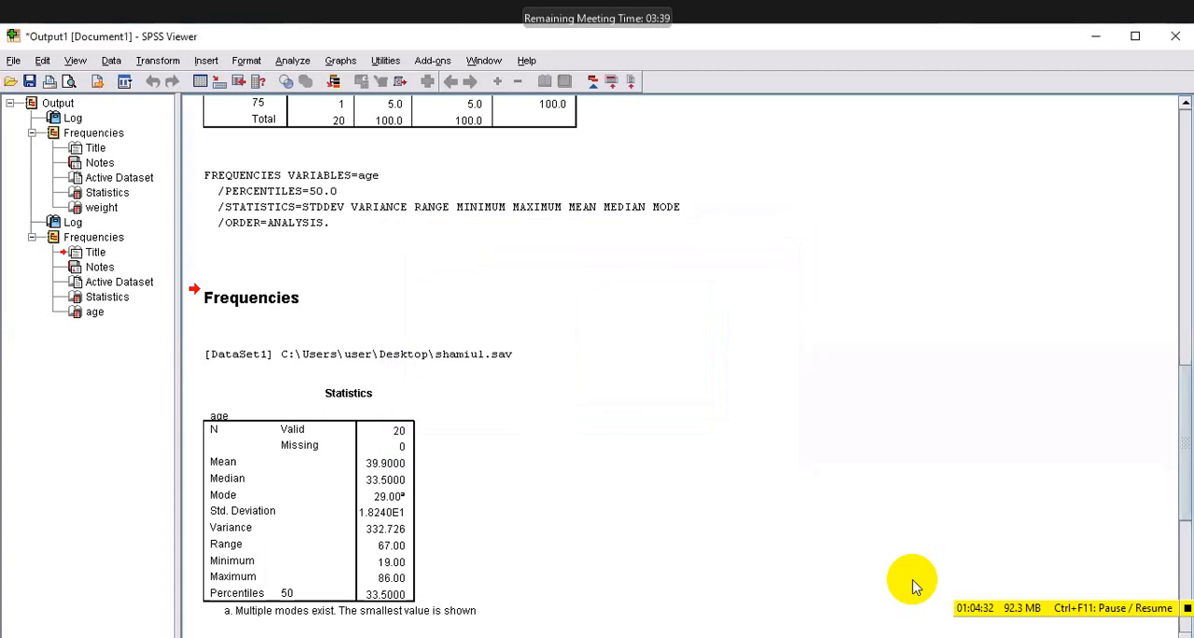